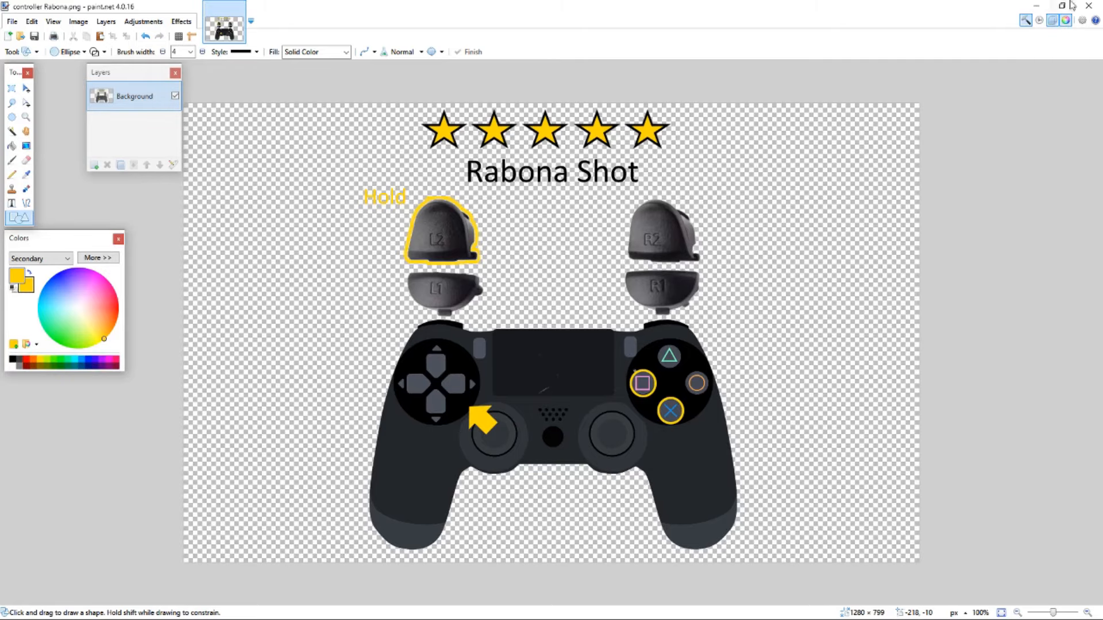
Switch to the web browser and review the source pages for the PlayStation 4 controller image and the L1, L2, R1, R2 buttons
{"action": "left_click", "coordinate": [1037, 7]}
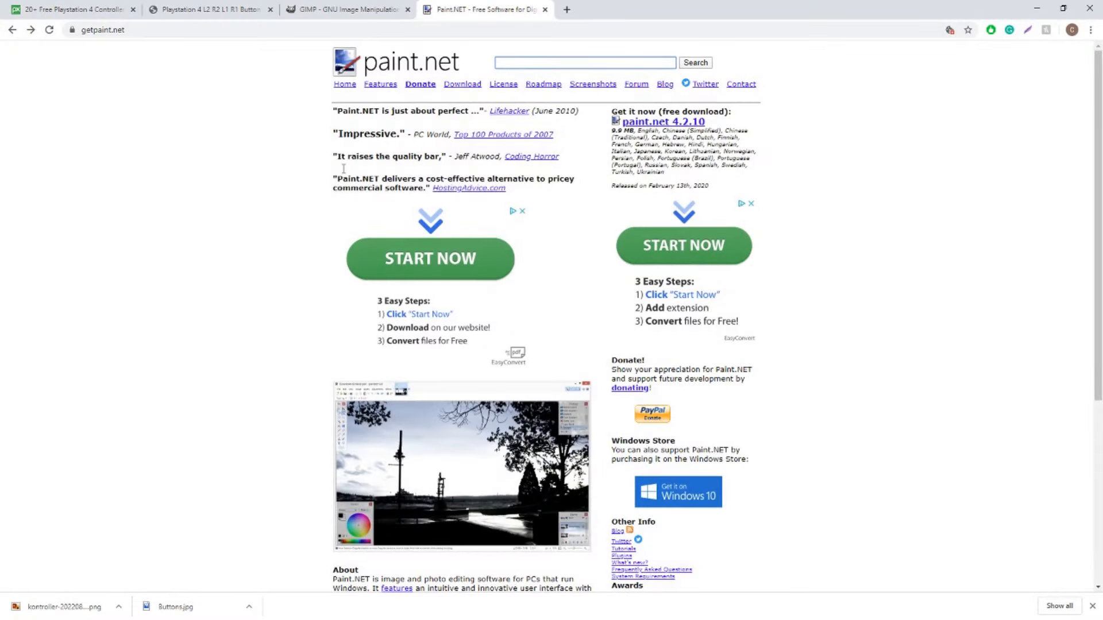
{"action": "left_click", "coordinate": [65, 9]}
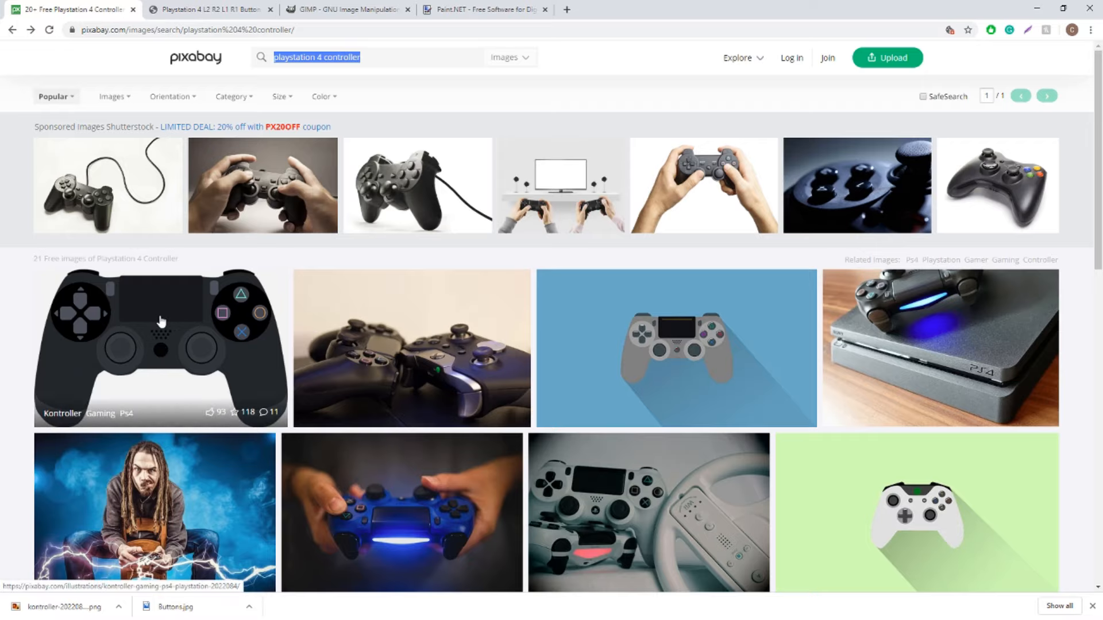
{"action": "left_click", "coordinate": [202, 10]}
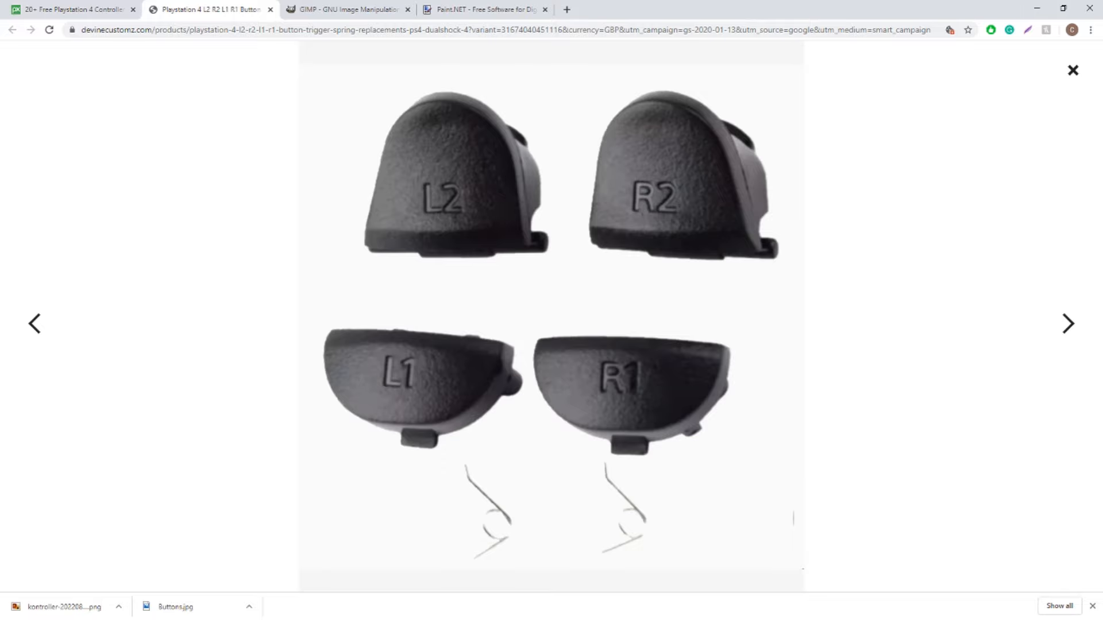
Look over the GIMP and Paint.NET websites, where the two image editors are offered for download
{"action": "left_click", "coordinate": [342, 10]}
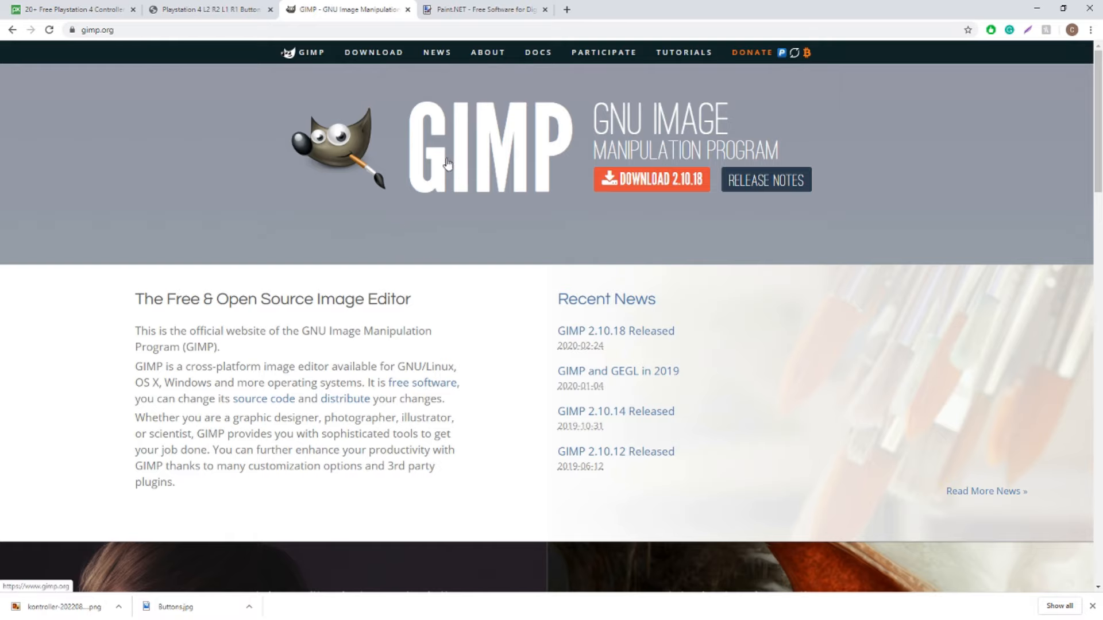
{"action": "scroll", "coordinate": [439, 185], "scroll_direction": "down", "scroll_amount": 3}
{"action": "scroll", "coordinate": [438, 189], "scroll_direction": "up", "scroll_amount": 2}
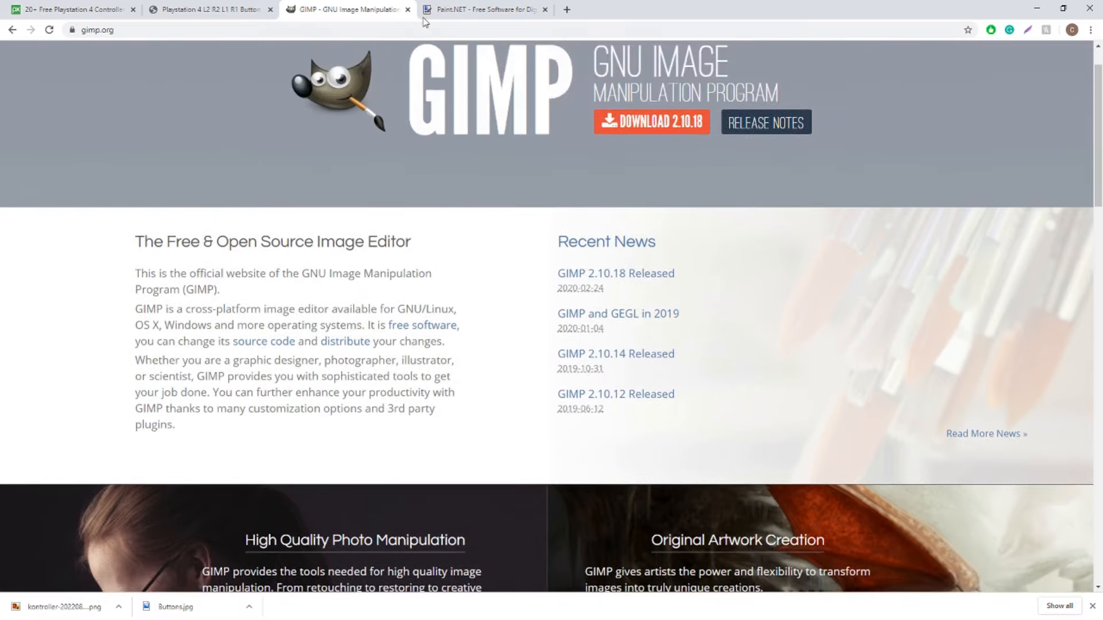
{"action": "left_click", "coordinate": [470, 22]}
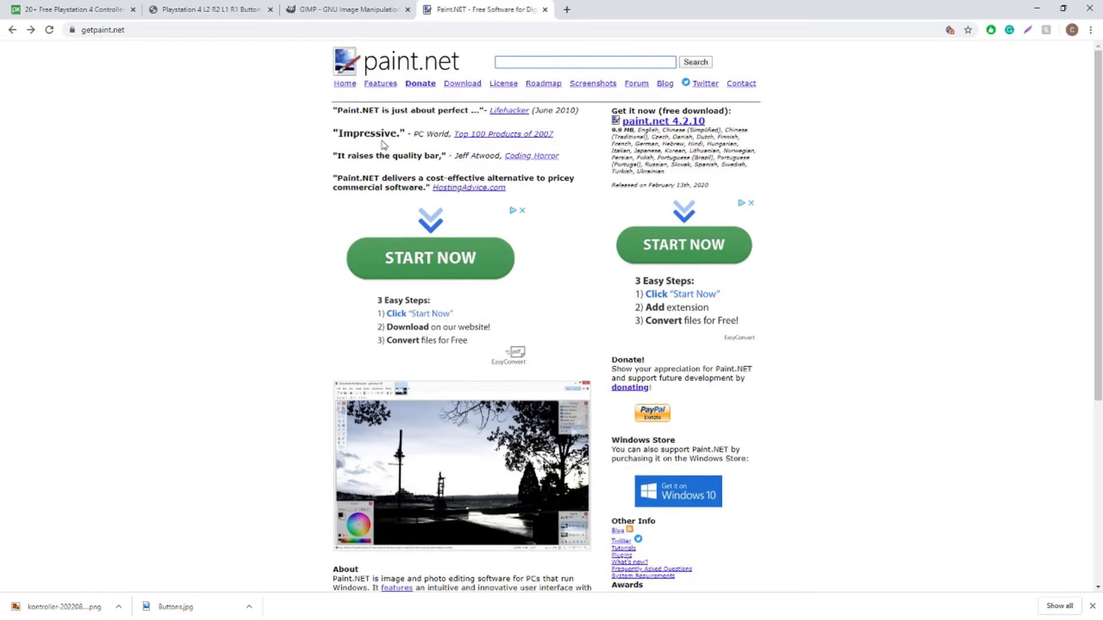
{"action": "scroll", "coordinate": [382, 145], "scroll_direction": "down", "scroll_amount": 2}
{"action": "scroll", "coordinate": [379, 142], "scroll_direction": "up", "scroll_amount": 2}
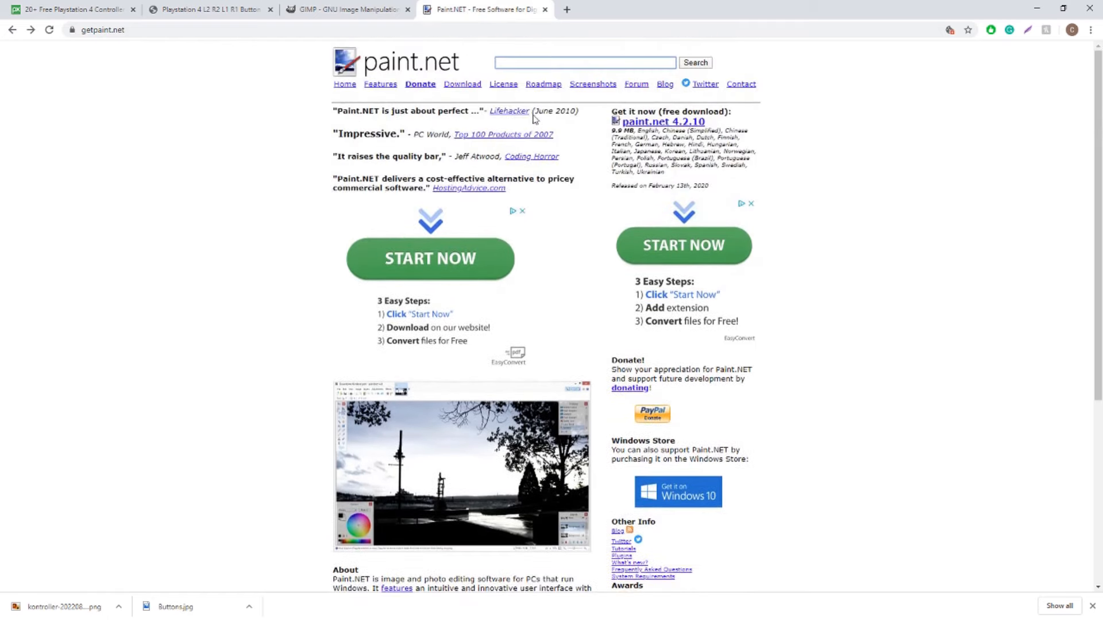
Switch to the Youtube Picture Editing folder and open kontroller-2022084_1280 (1).png for editing in GIMP
{"action": "left_click", "coordinate": [1036, 12]}
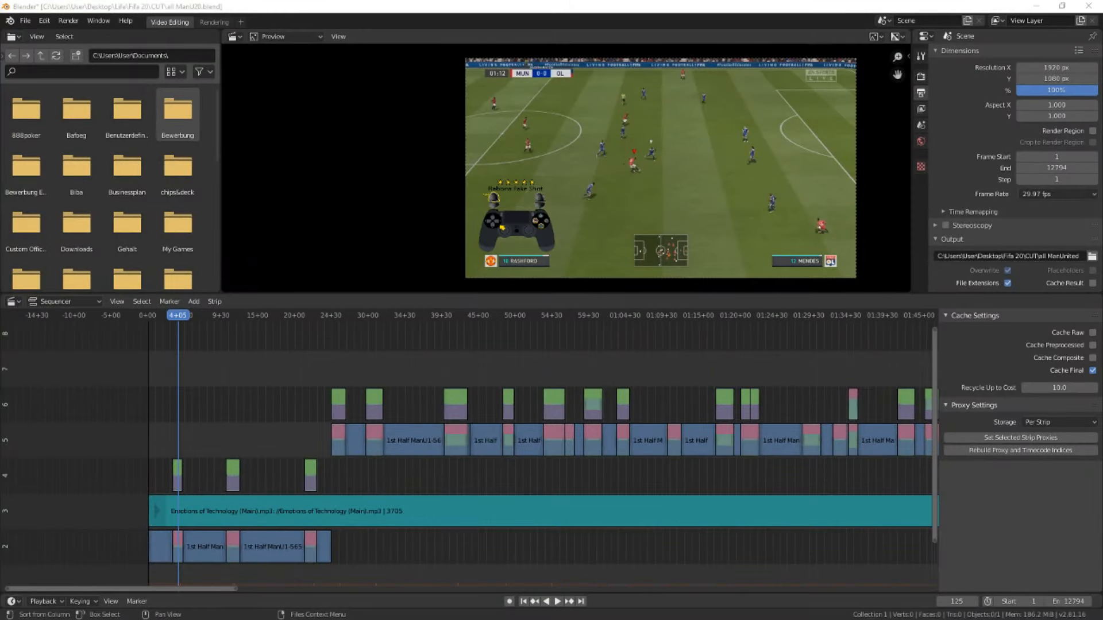
{"action": "key", "text": "alt+Tab"}
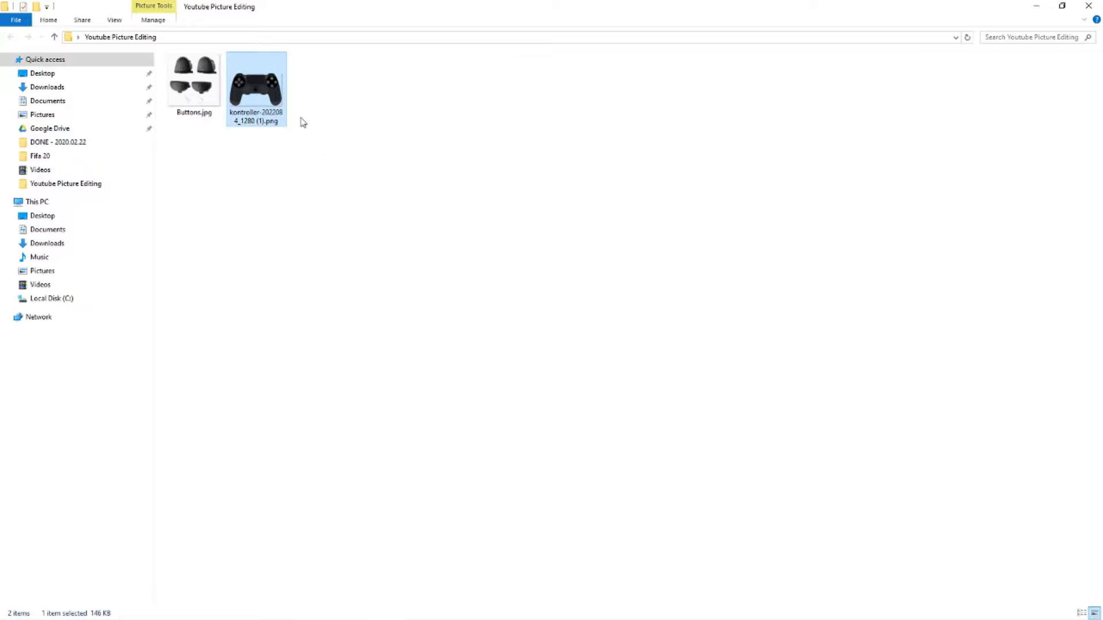
{"action": "right_click", "coordinate": [257, 88]}
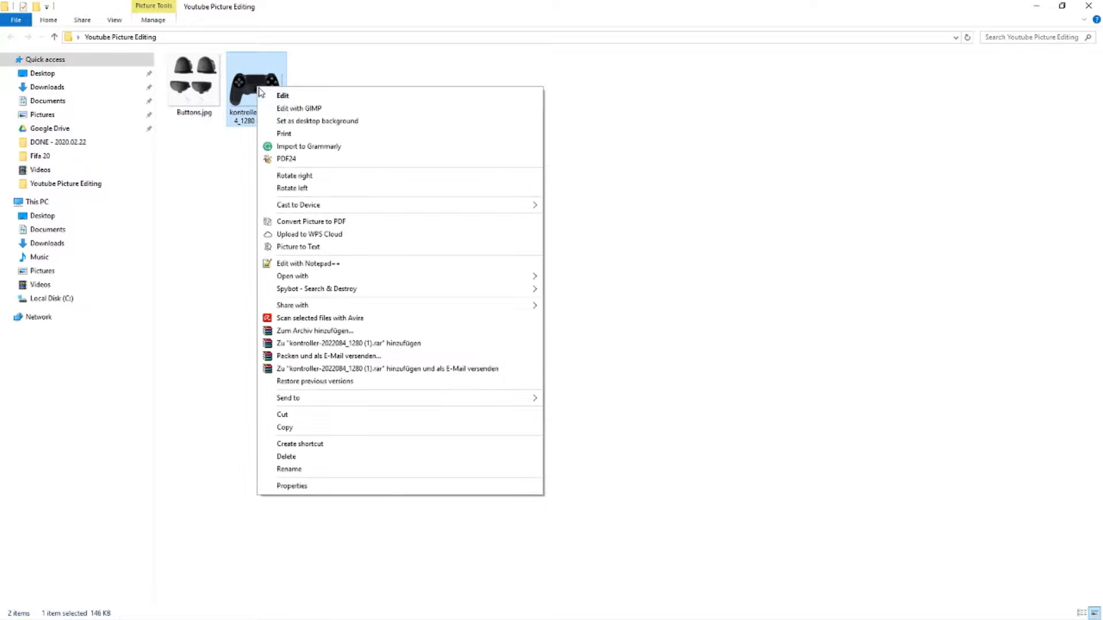
{"action": "left_click", "coordinate": [298, 109]}
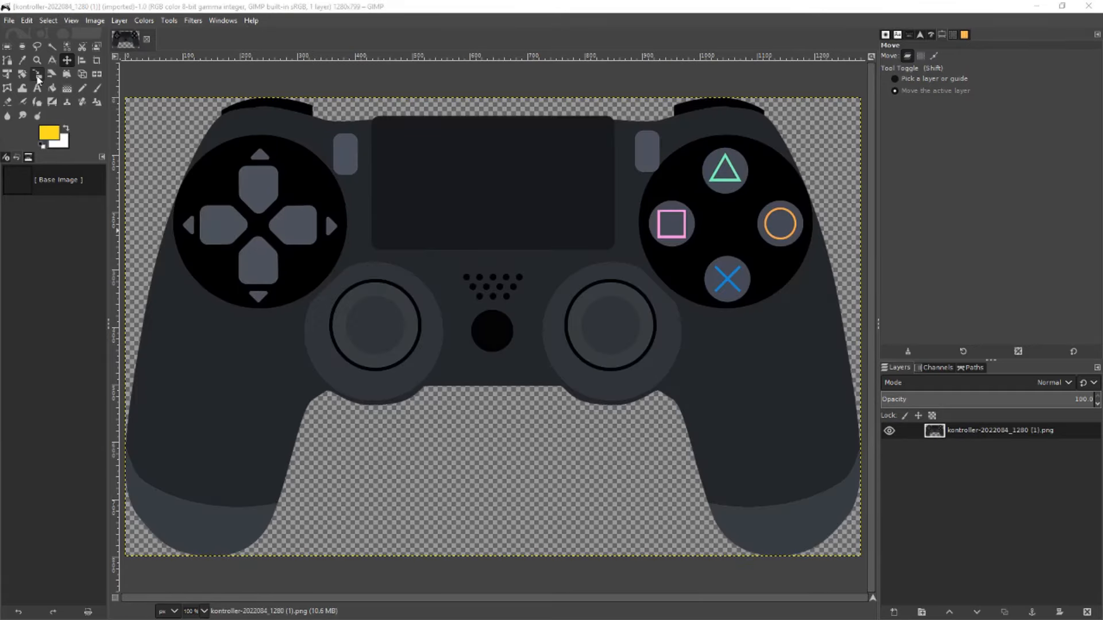
Scale the controller layer to 50 percent in both width and height
{"action": "left_click", "coordinate": [37, 75]}
{"action": "left_click", "coordinate": [425, 169]}
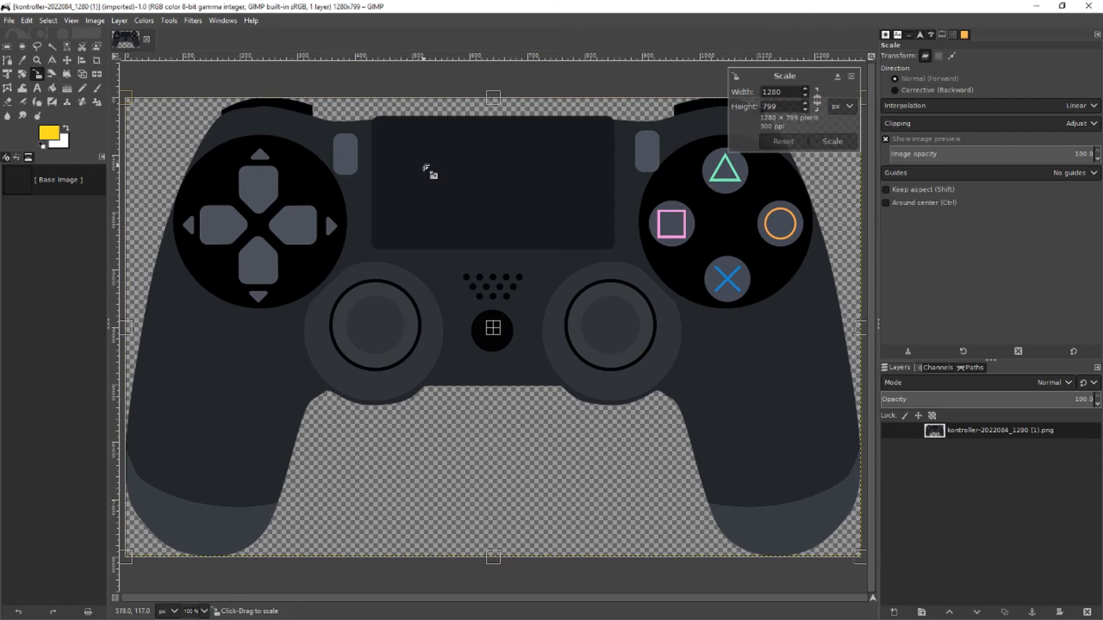
{"action": "left_click", "coordinate": [840, 108]}
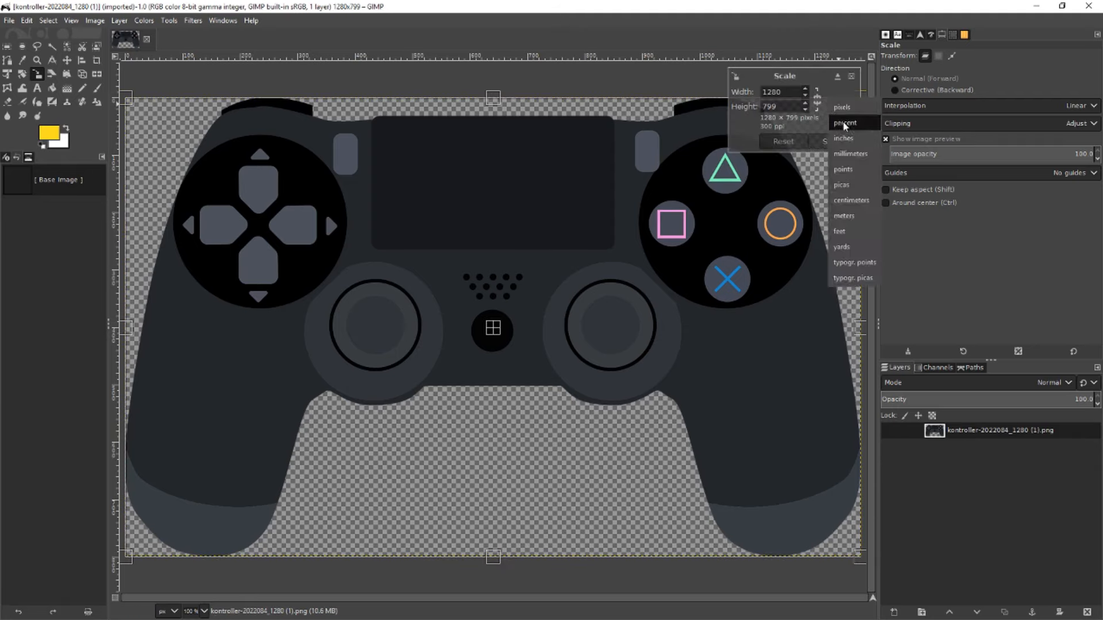
{"action": "left_click", "coordinate": [844, 123]}
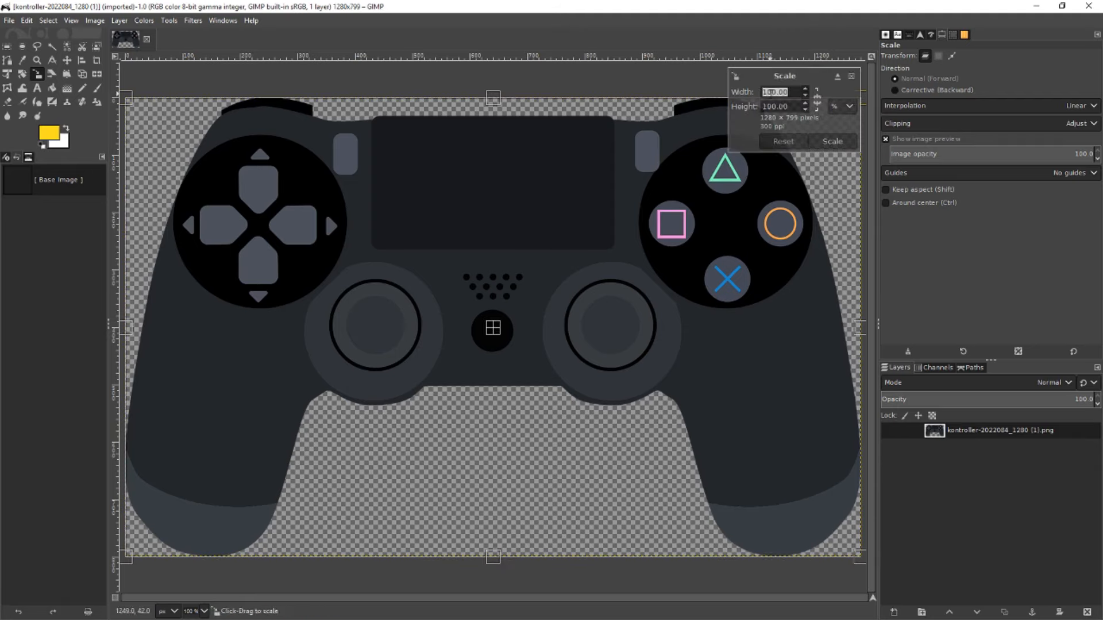
{"action": "type", "text": "50"}
{"action": "key", "text": "Tab"}
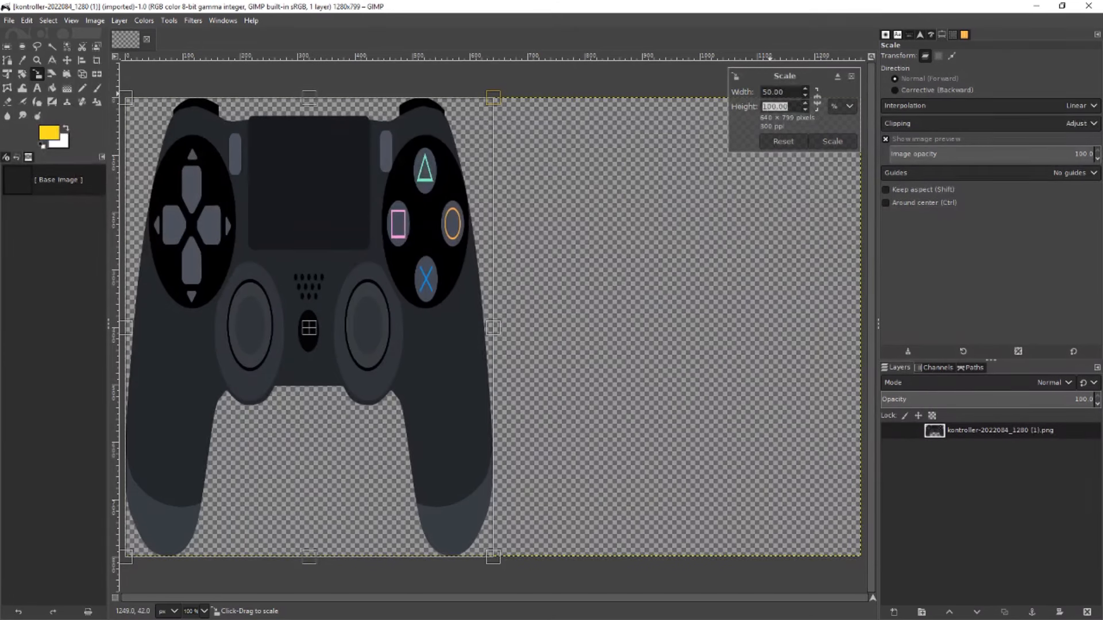
{"action": "type", "text": "50"}
{"action": "key", "text": "Tab"}
{"action": "left_click", "coordinate": [832, 141]}
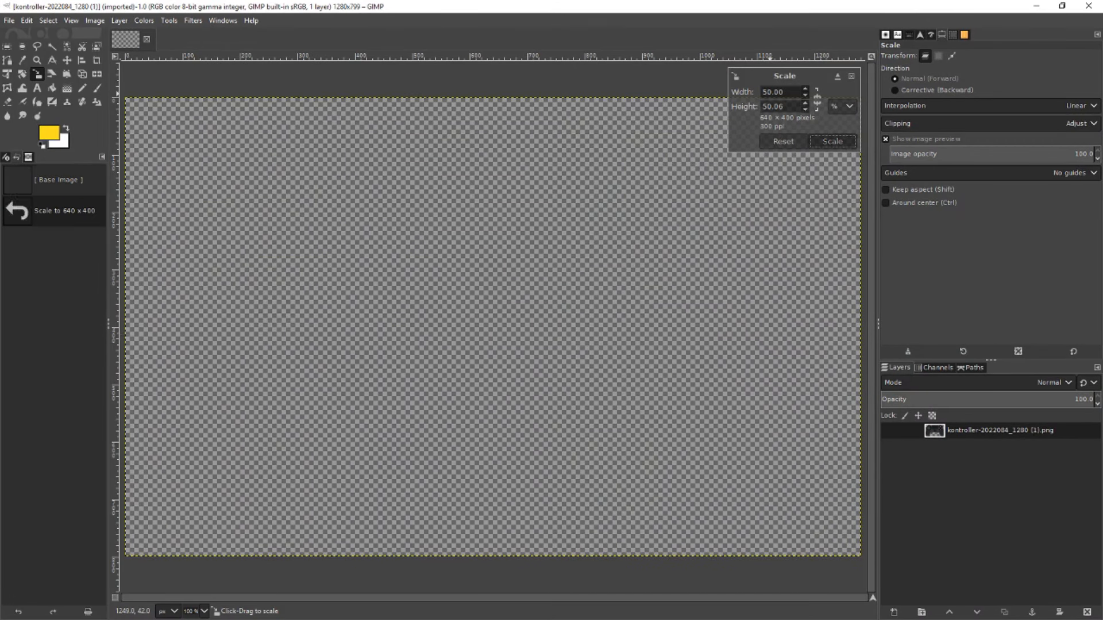
Move the scaled controller layer to the lower middle of the canvas
{"action": "left_click", "coordinate": [67, 59]}
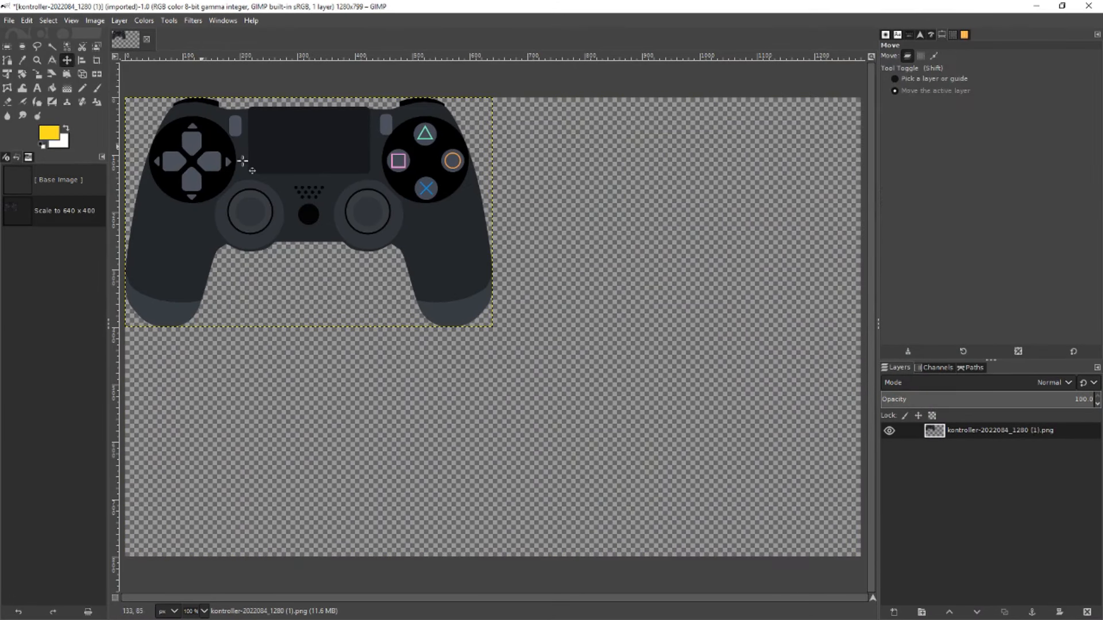
{"action": "left_click_drag", "start_coordinate": [318, 161], "coordinate": [511, 380]}
{"action": "left_click", "coordinate": [487, 240]}
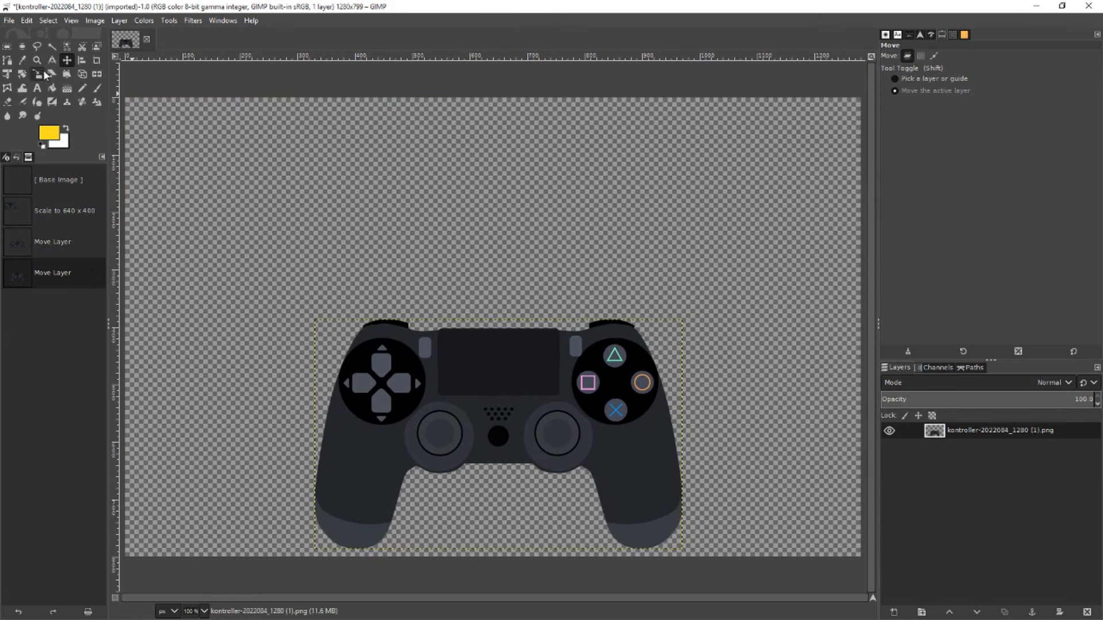
Add Buttons.jpg to the image as a new layer
{"action": "left_click", "coordinate": [10, 20]}
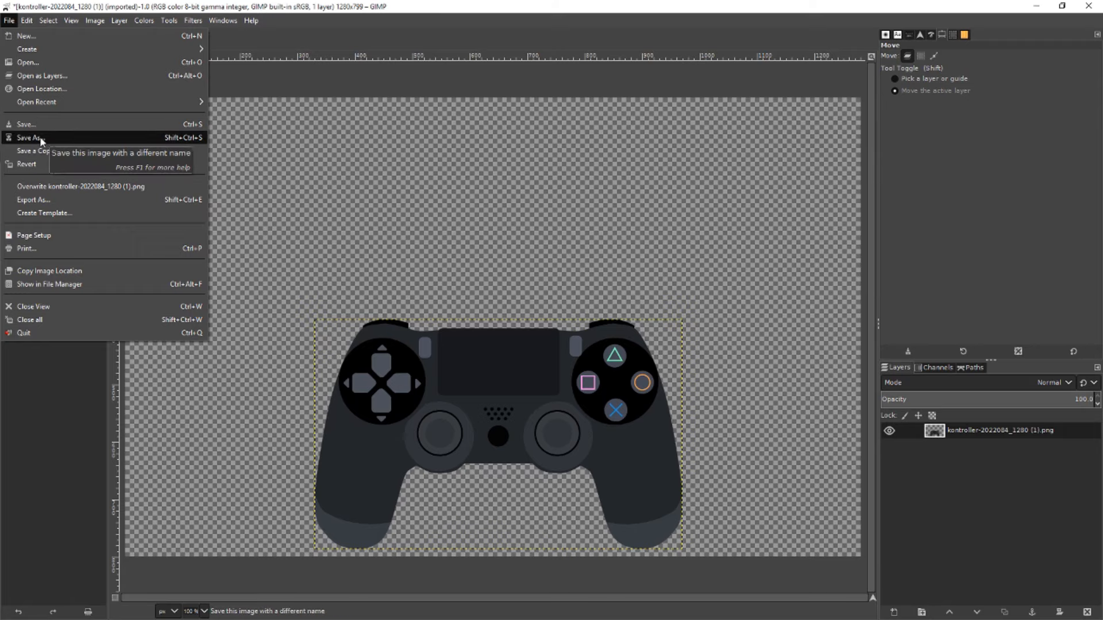
{"action": "left_click", "coordinate": [56, 78]}
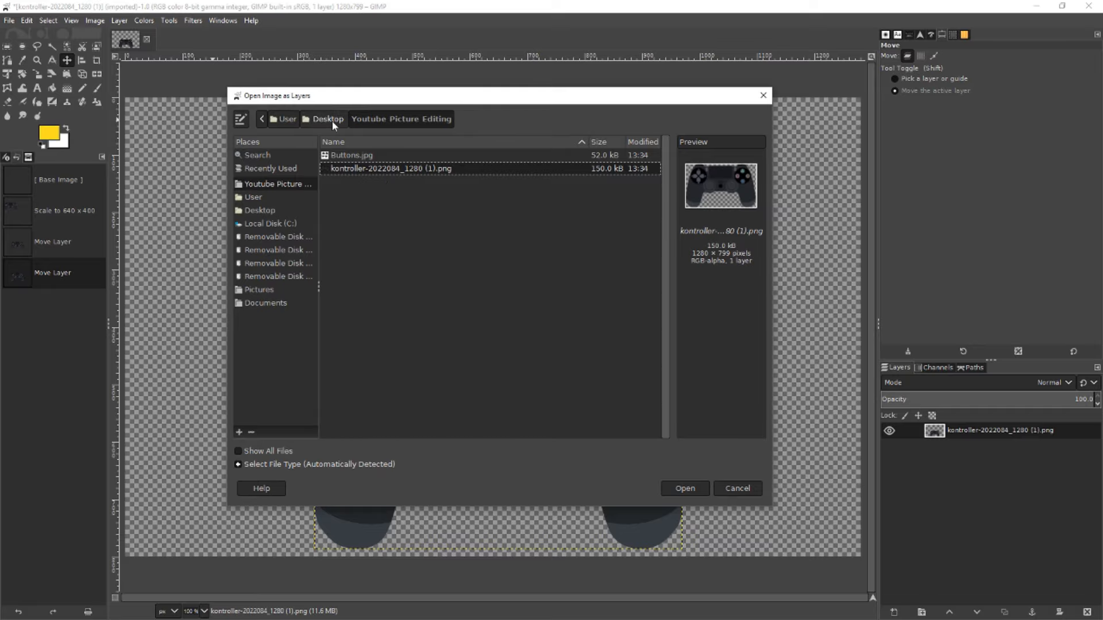
{"action": "double_click", "coordinate": [354, 155]}
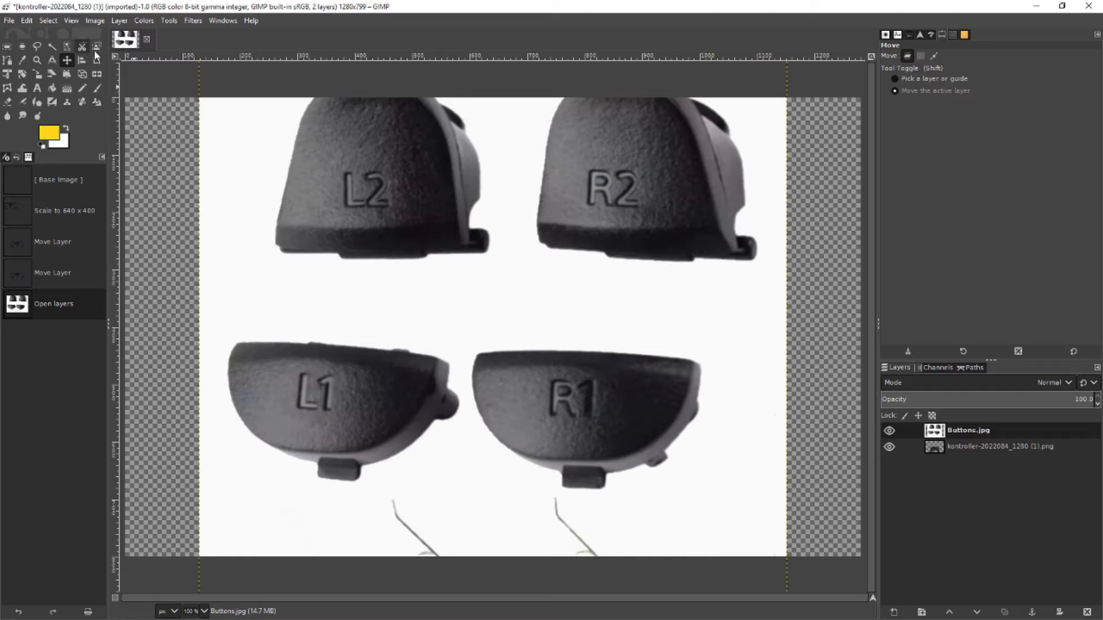
Scale the Buttons.jpg layer to 50 percent in both width and height
{"action": "left_click", "coordinate": [35, 74]}
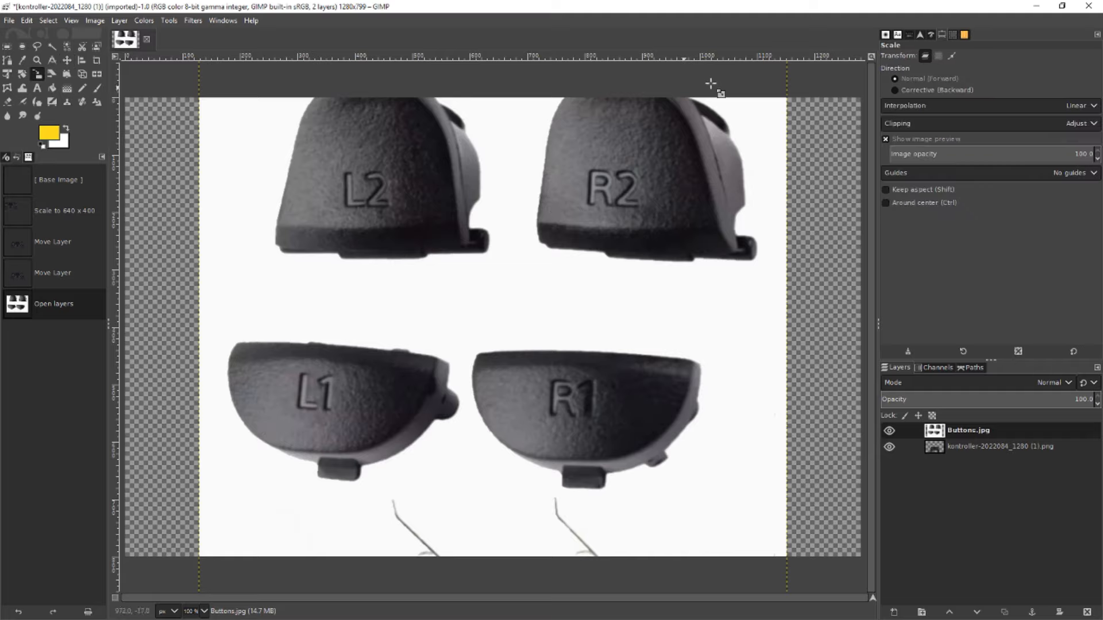
{"action": "left_click", "coordinate": [571, 166]}
{"action": "left_click", "coordinate": [844, 106]}
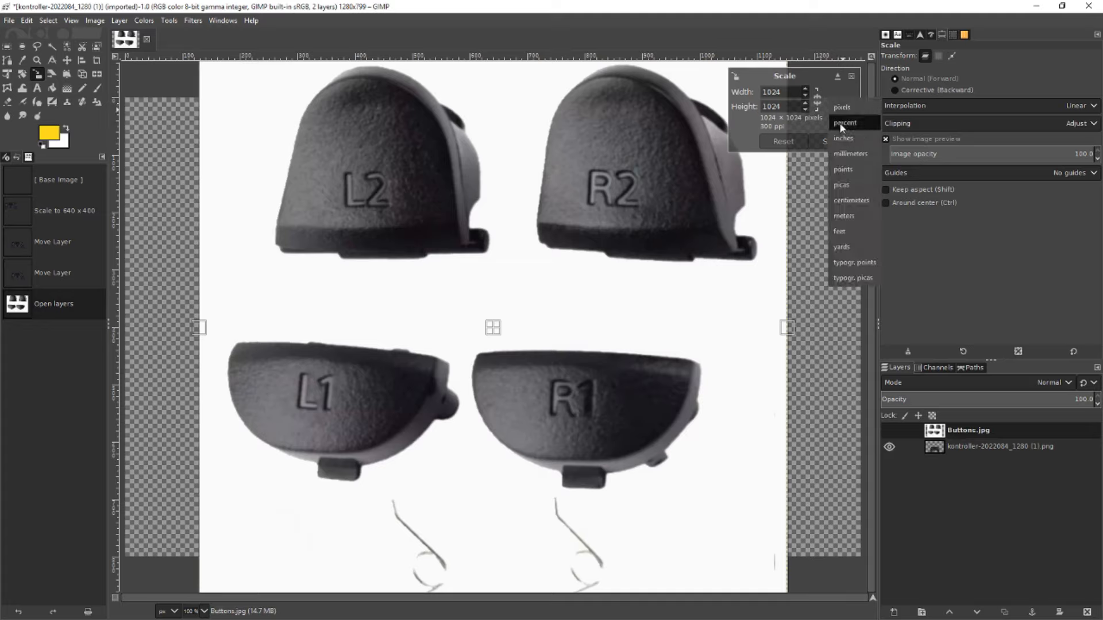
{"action": "left_click", "coordinate": [843, 119]}
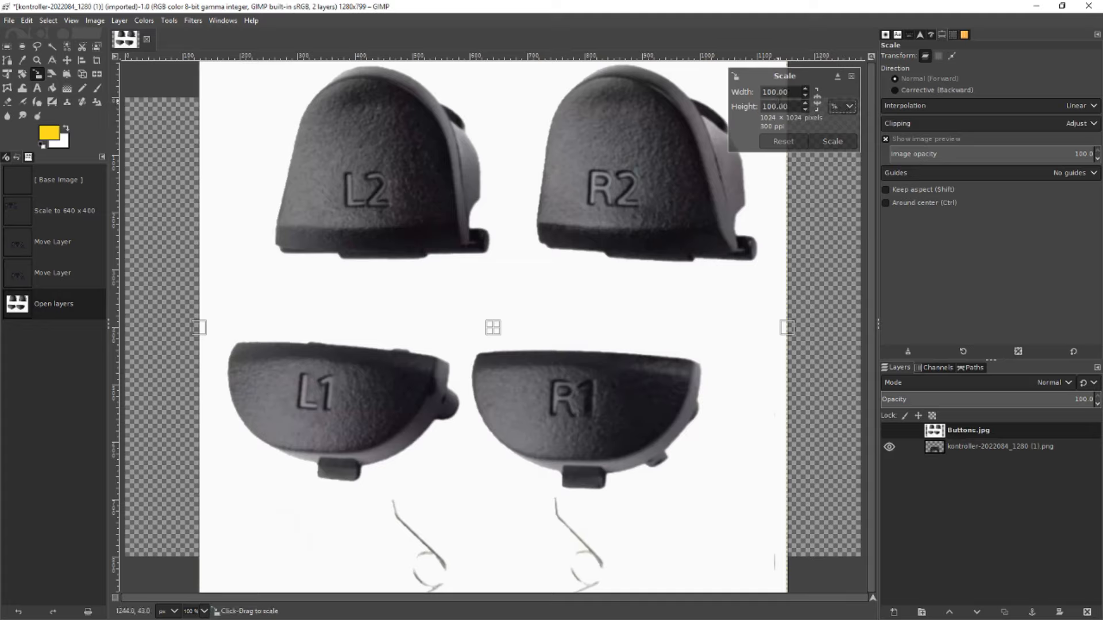
{"action": "triple_click", "coordinate": [782, 93]}
{"action": "triple_click", "coordinate": [781, 93]}
{"action": "triple_click", "coordinate": [781, 93]}
{"action": "type", "text": "50"}
{"action": "key", "text": "Tab"}
{"action": "key", "text": "Tab"}
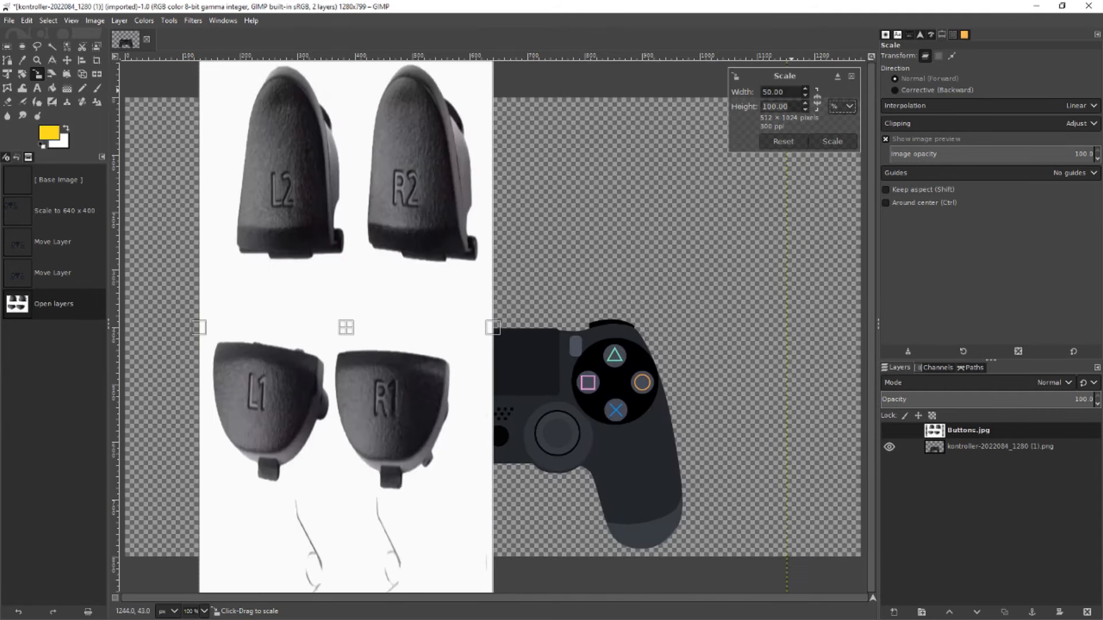
{"action": "key", "text": "shift+Tab"}
{"action": "type", "text": "50"}
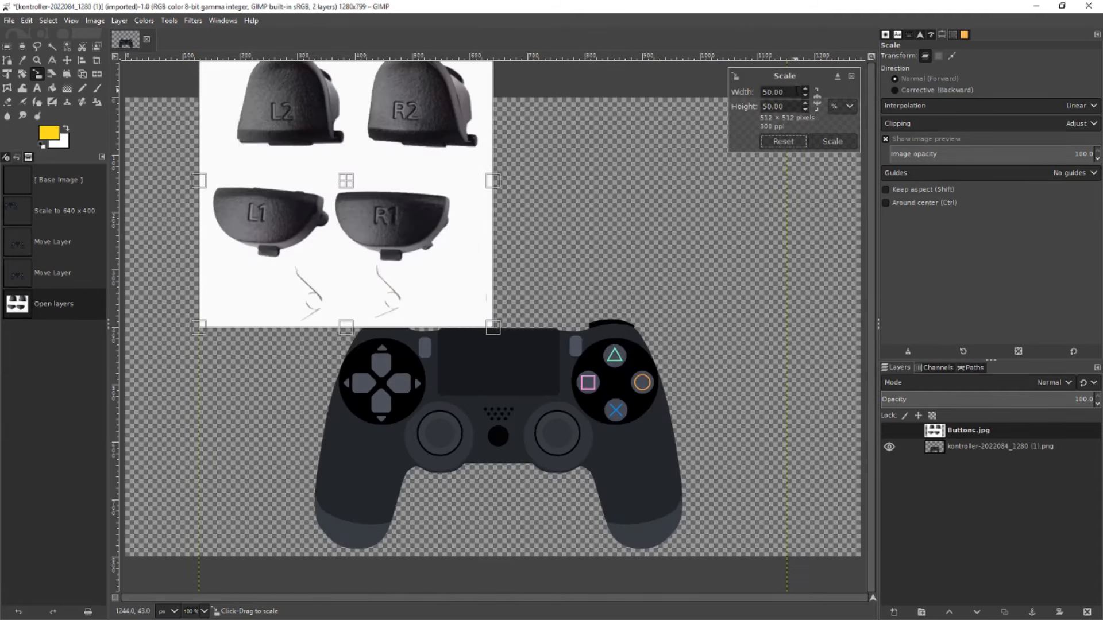
{"action": "left_click", "coordinate": [827, 142]}
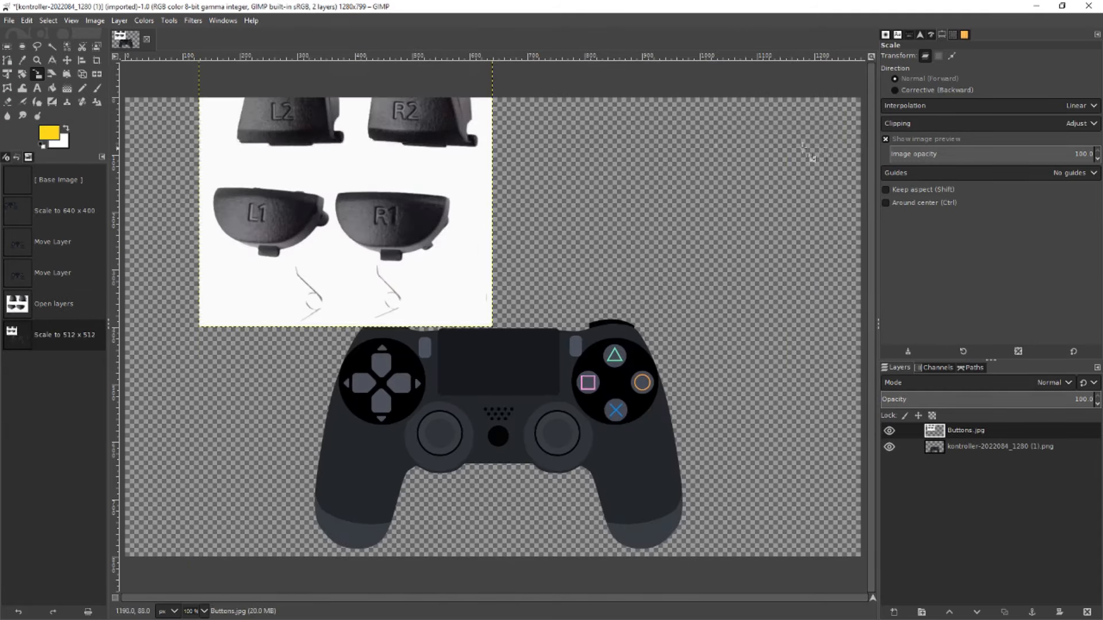
Move the Buttons.jpg layer to the middle of the canvas, overlapping the upper part of the controller
{"action": "left_click", "coordinate": [67, 59]}
{"action": "left_click_drag", "start_coordinate": [432, 177], "coordinate": [578, 267]}
{"action": "left_click", "coordinate": [213, 155]}
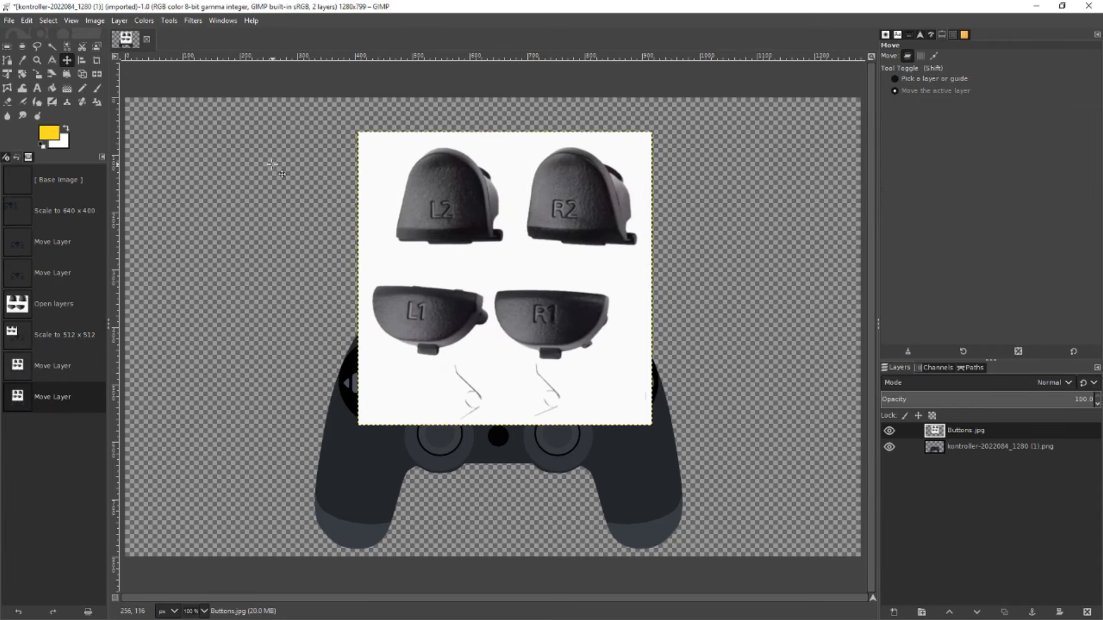
Select the white background of the Buttons.jpg layer by color and invert the selection to pick the buttons
{"action": "left_click", "coordinate": [69, 47]}
{"action": "left_click", "coordinate": [479, 216]}
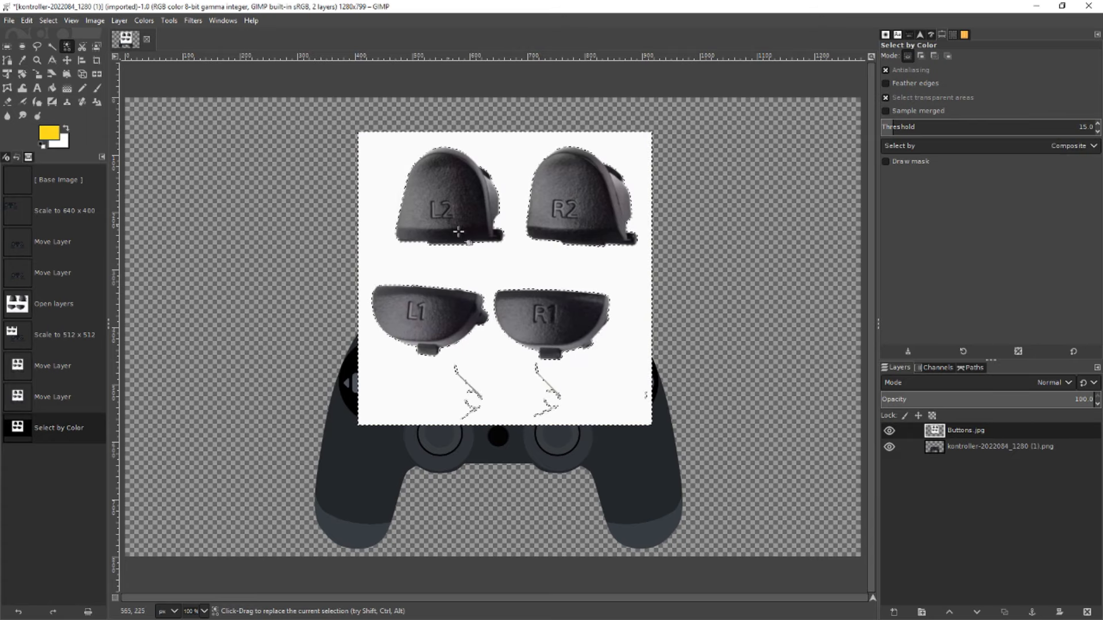
{"action": "right_click", "coordinate": [443, 188]}
{"action": "mouse_move", "coordinate": [469, 218]}
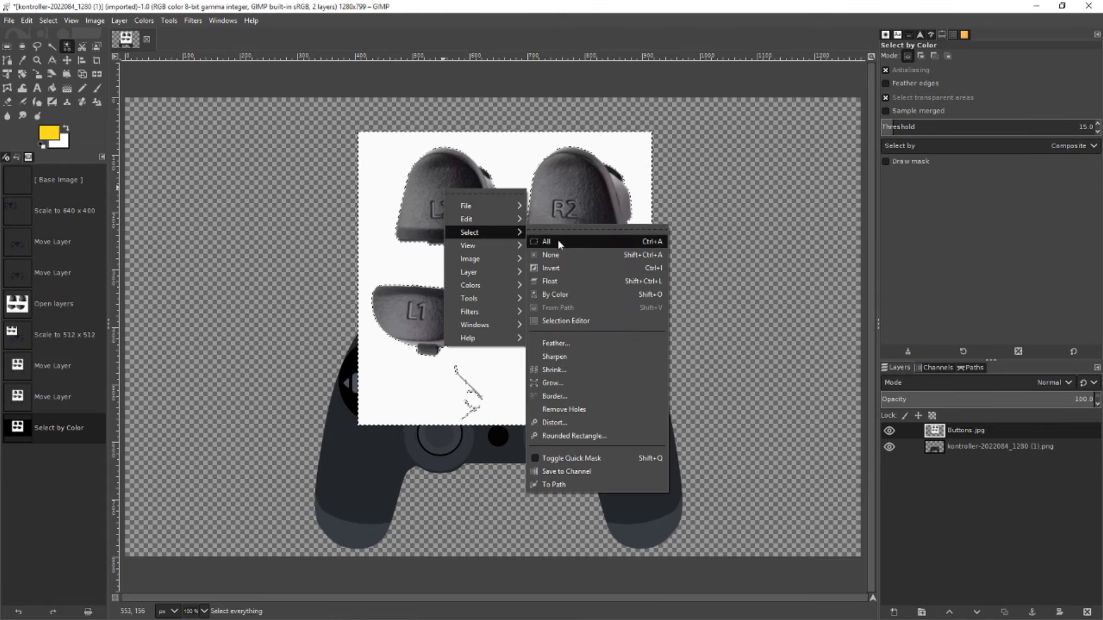
{"action": "left_click", "coordinate": [560, 267]}
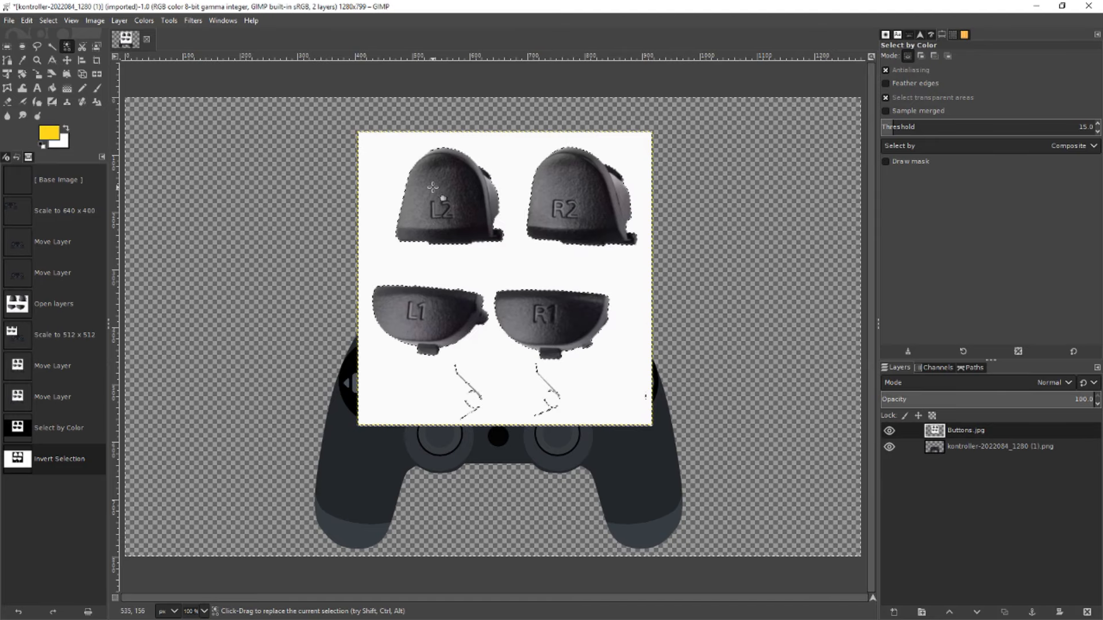
Cut the selected button shapes out of the Buttons.jpg layer to the clipboard
{"action": "right_click", "coordinate": [459, 210]}
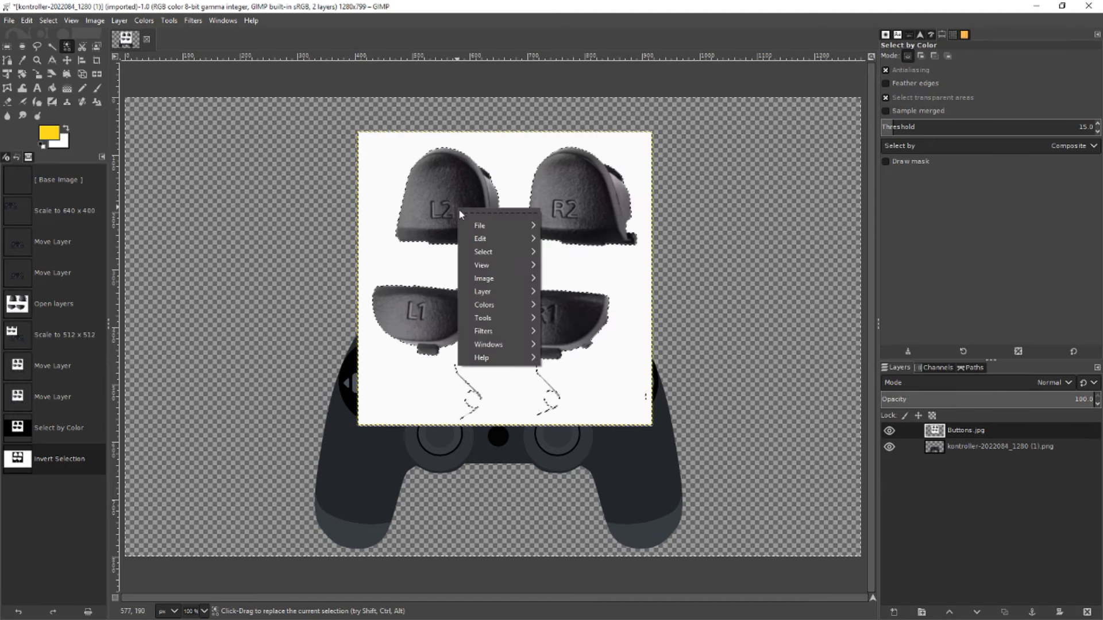
{"action": "mouse_move", "coordinate": [484, 244]}
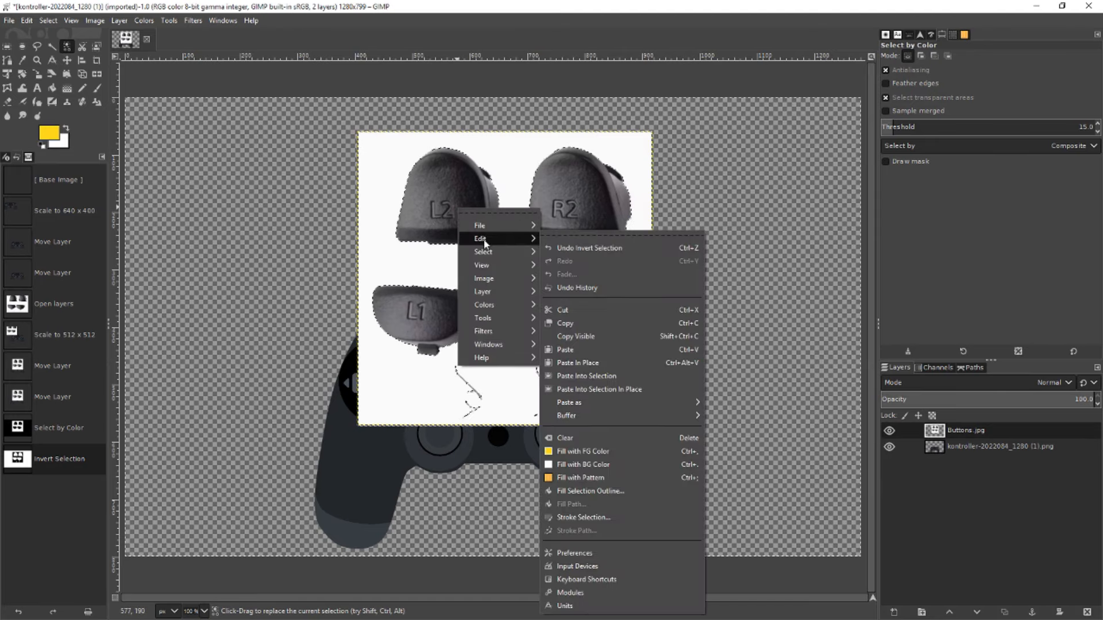
{"action": "left_click", "coordinate": [568, 310]}
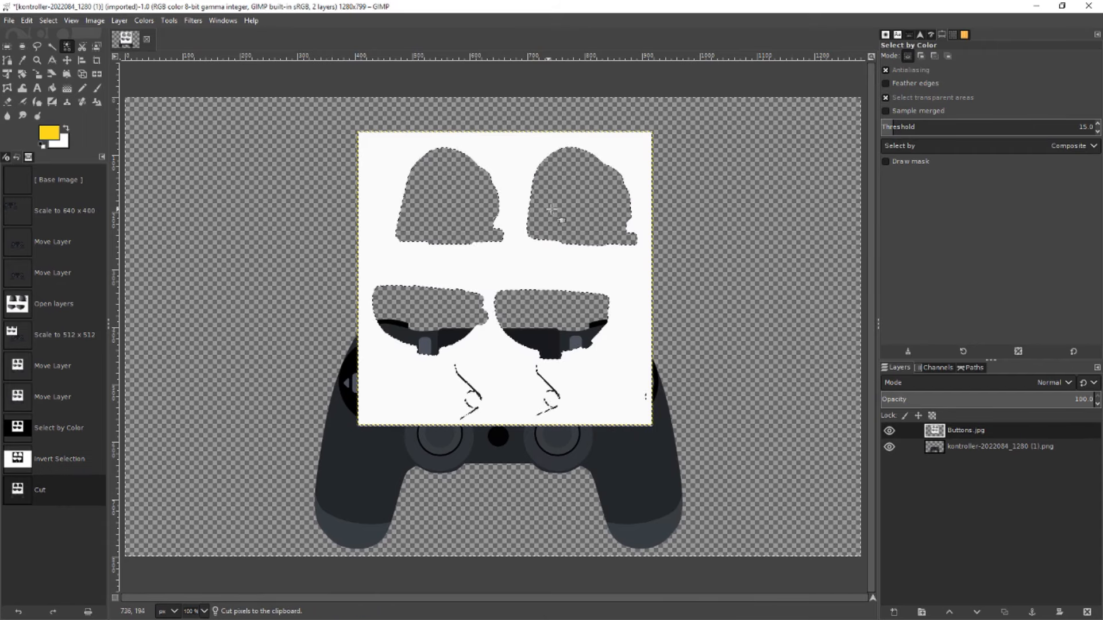
Paste the cut button shapes as a new layer
{"action": "left_click", "coordinate": [29, 21]}
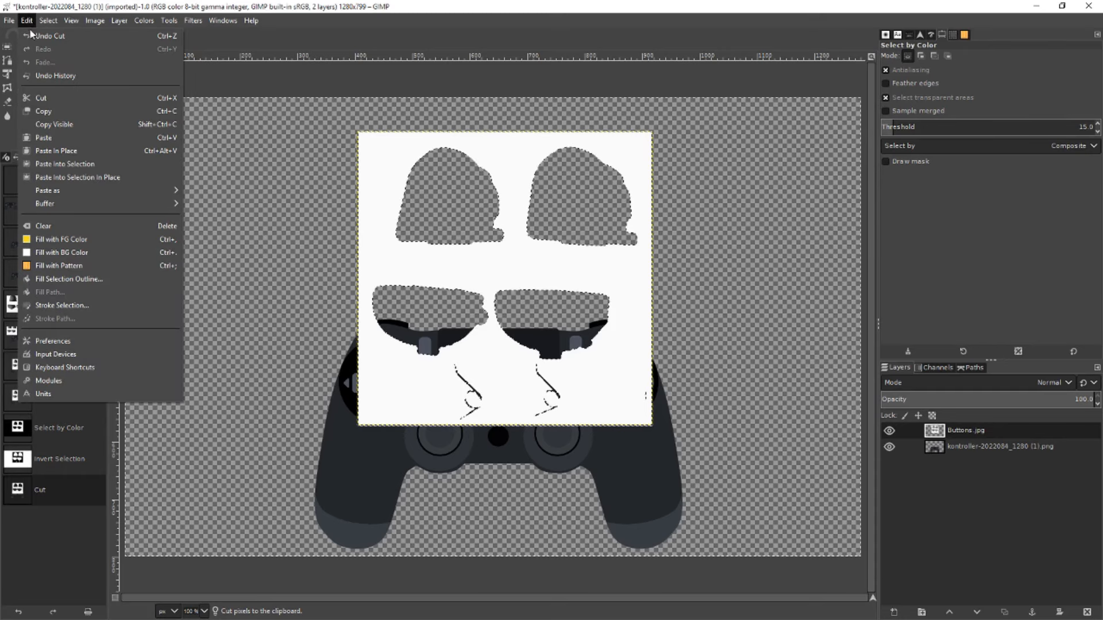
{"action": "mouse_move", "coordinate": [95, 191]}
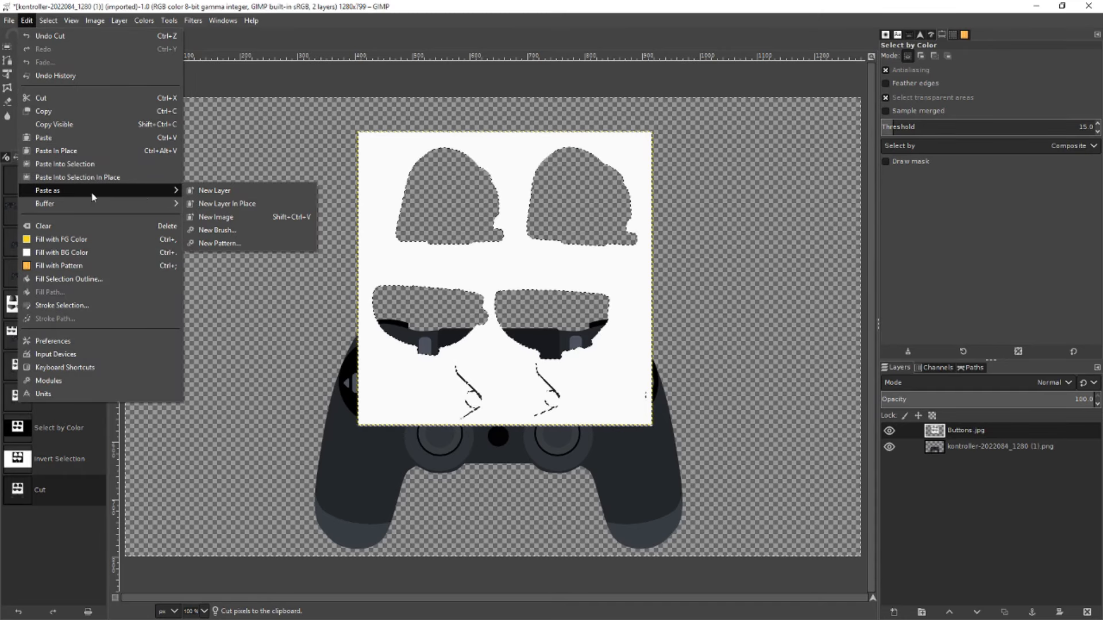
{"action": "left_click", "coordinate": [216, 192]}
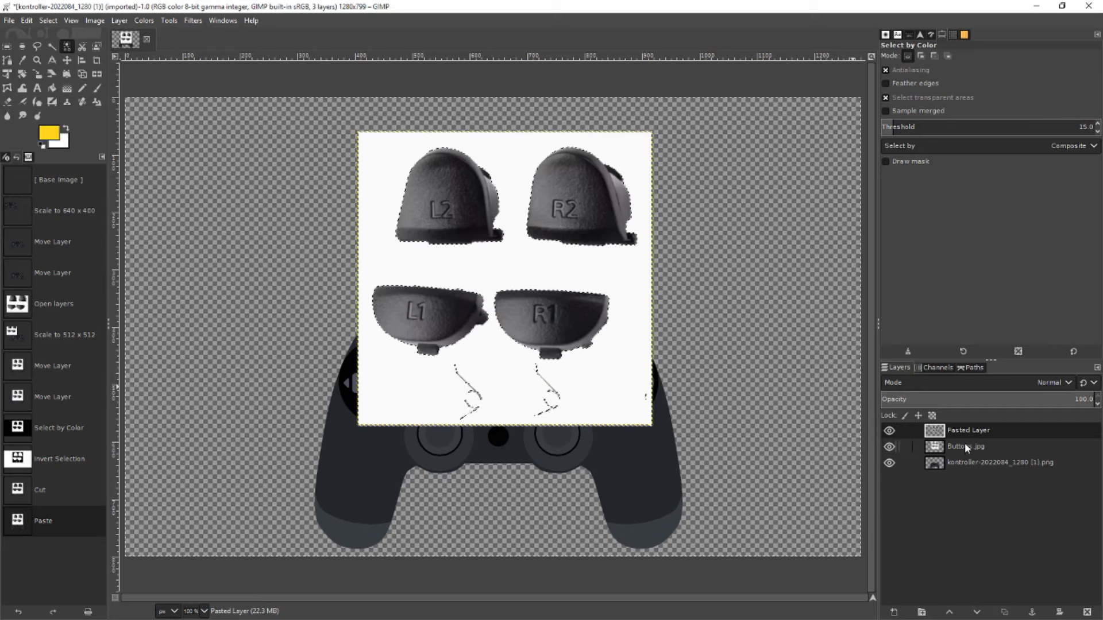
Hide the Buttons.jpg and controller layers, and delete the Buttons.jpg layer
{"action": "left_click", "coordinate": [889, 447]}
{"action": "left_click", "coordinate": [888, 463]}
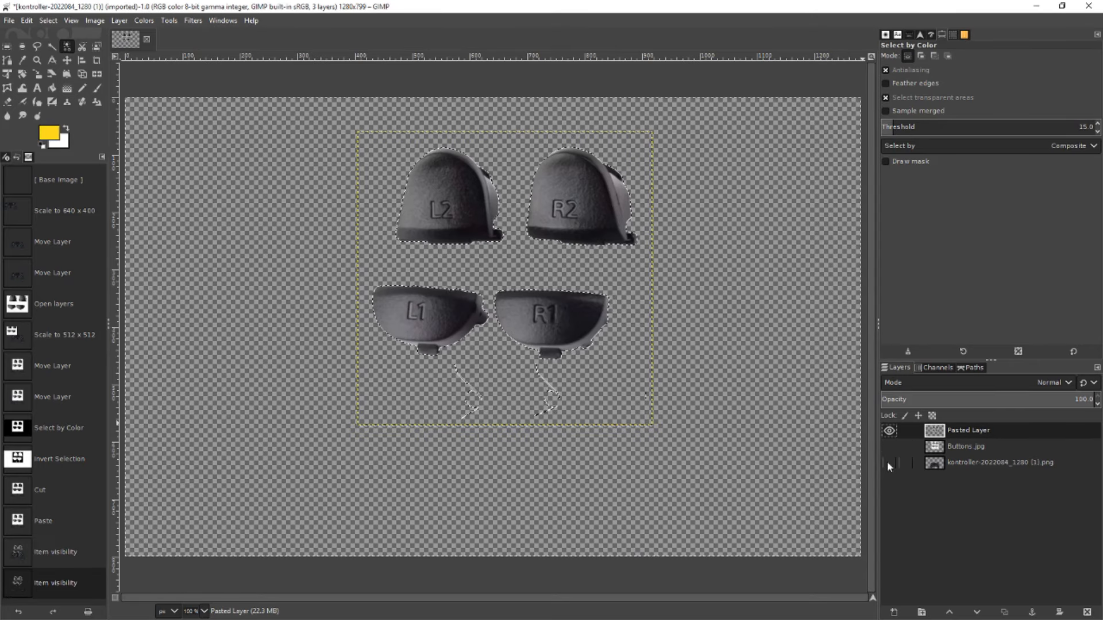
{"action": "left_click", "coordinate": [963, 444]}
{"action": "right_click", "coordinate": [962, 444]}
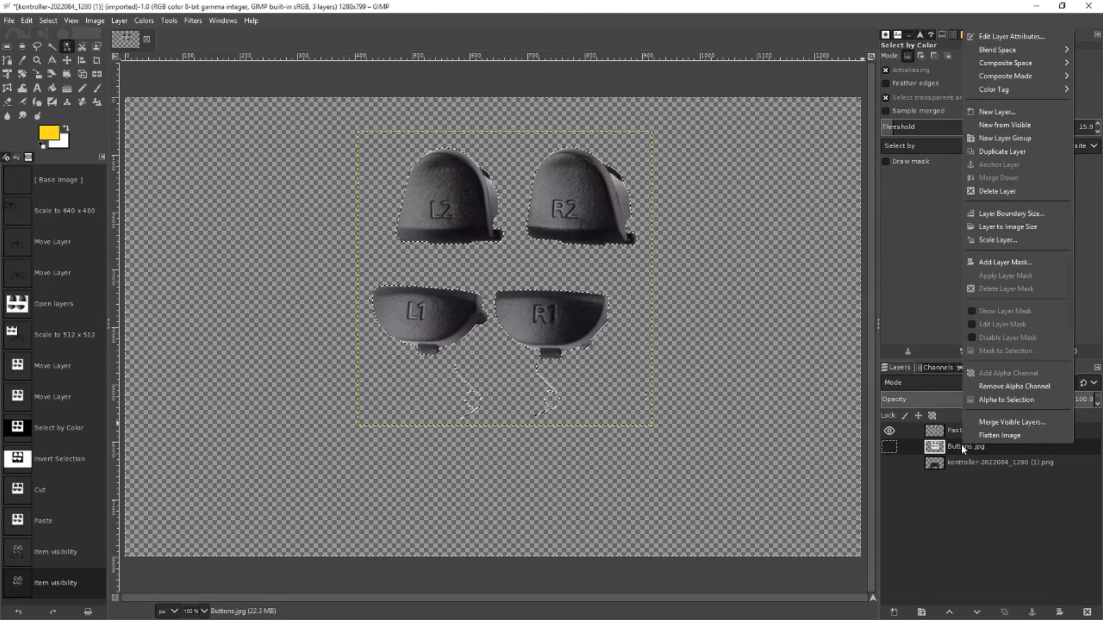
{"action": "left_click", "coordinate": [1009, 199]}
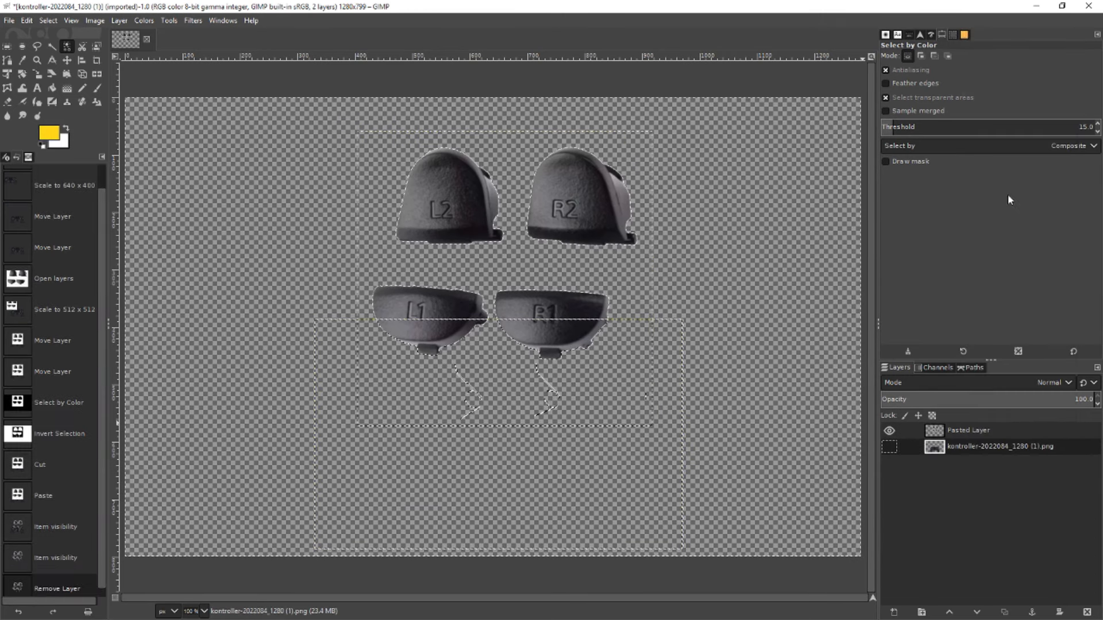
Clear the selection and erase the stray lines and specks below the buttons on the Pasted Layer
{"action": "left_click", "coordinate": [971, 431]}
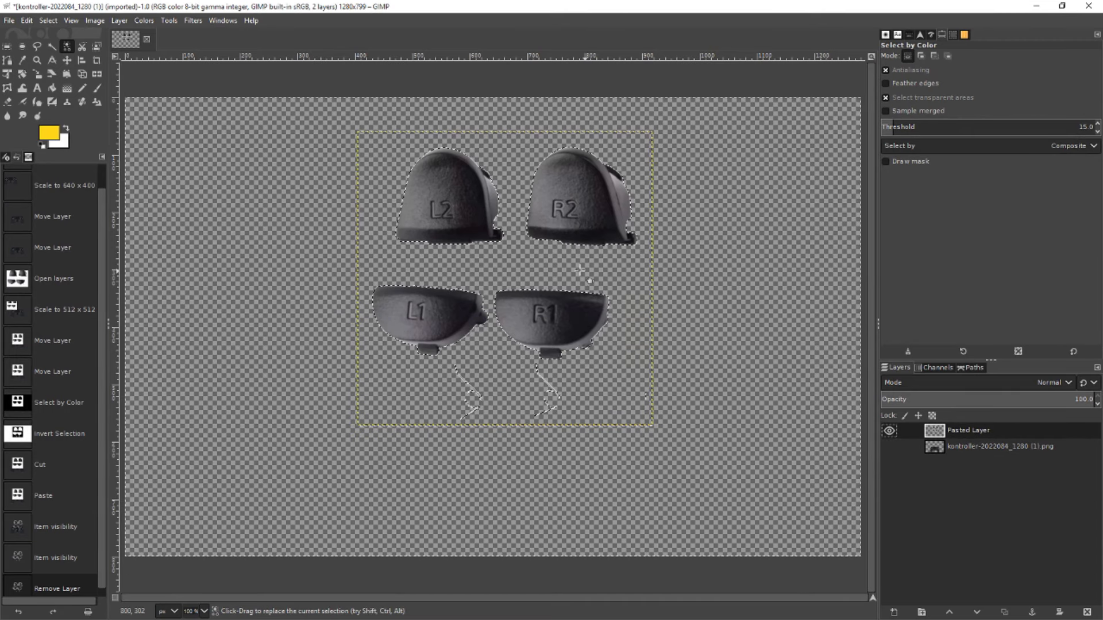
{"action": "left_click", "coordinate": [7, 46]}
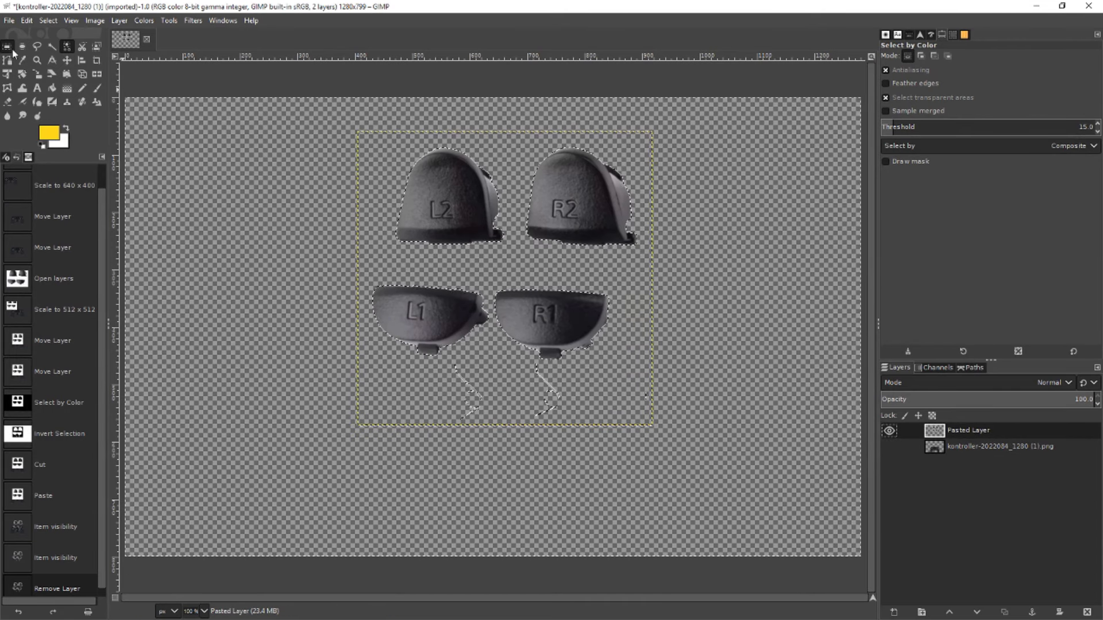
{"action": "left_click", "coordinate": [274, 251]}
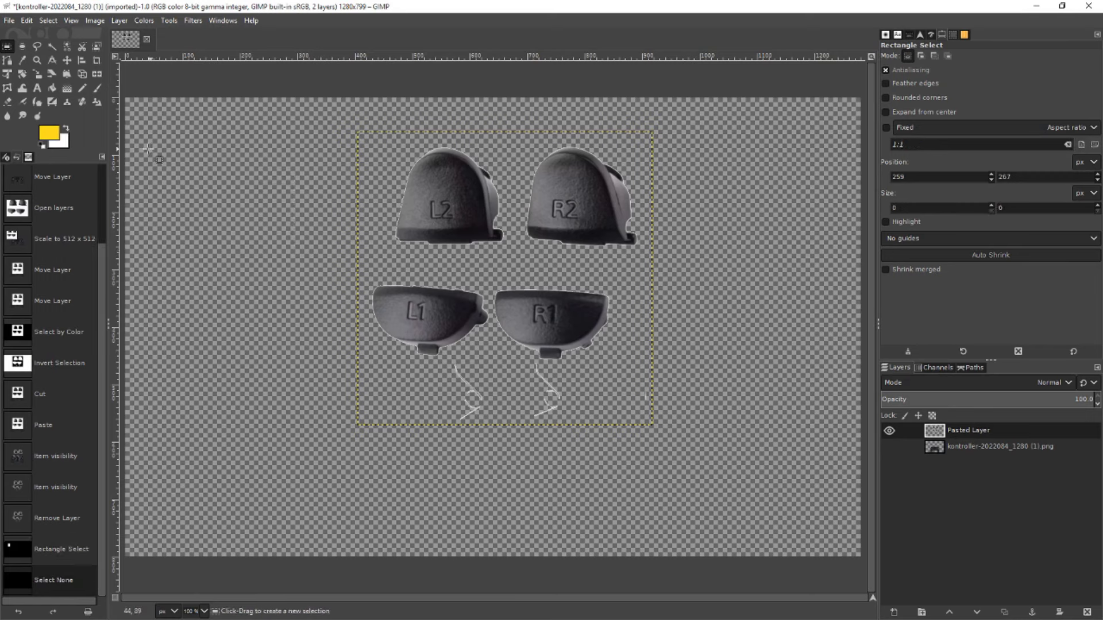
{"action": "left_click", "coordinate": [7, 103]}
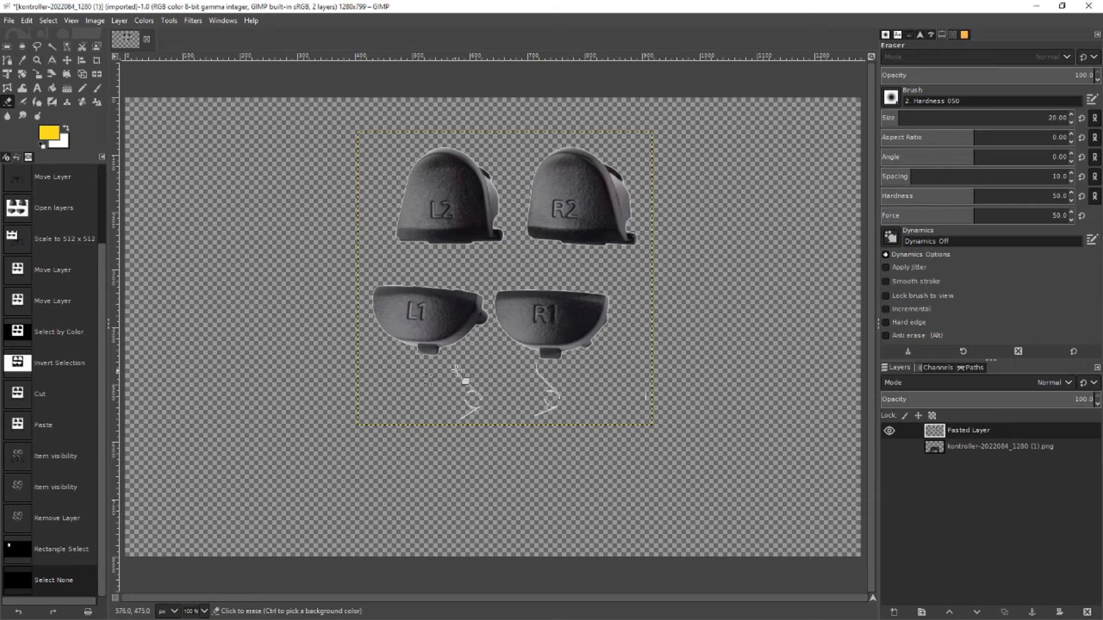
{"action": "mouse_move", "coordinate": [461, 366]}
{"action": "left_mouse_down"}
{"action": "mouse_move", "coordinate": [474, 411]}
{"action": "mouse_move", "coordinate": [460, 417]}
{"action": "left_mouse_up"}
{"action": "mouse_move", "coordinate": [540, 412]}
{"action": "left_mouse_down"}
{"action": "mouse_move", "coordinate": [556, 390]}
{"action": "mouse_move", "coordinate": [564, 398]}
{"action": "mouse_move", "coordinate": [535, 367]}
{"action": "mouse_move", "coordinate": [629, 399]}
{"action": "mouse_move", "coordinate": [647, 394]}
{"action": "left_mouse_up"}
{"action": "left_click_drag", "start_coordinate": [647, 394], "coordinate": [650, 395]}
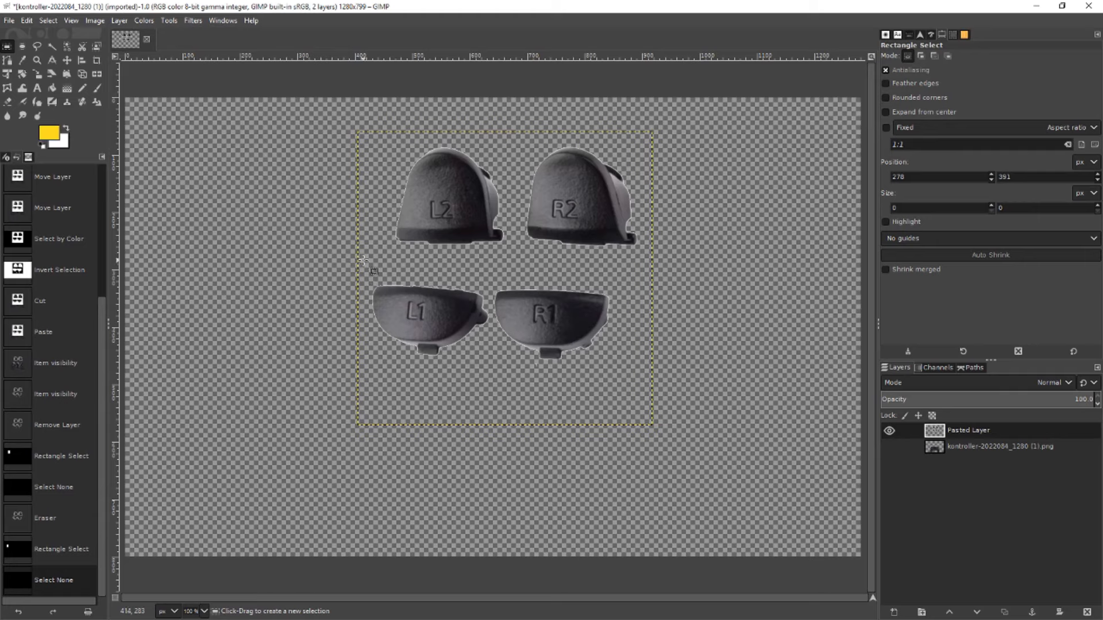
Select the L1 button with a rectangle of about 228 × 207 px, cut it and paste it as a new layer
{"action": "mouse_move", "coordinate": [364, 262]}
{"action": "left_mouse_down"}
{"action": "mouse_move", "coordinate": [463, 382]}
{"action": "mouse_move", "coordinate": [494, 379]}
{"action": "left_mouse_up"}
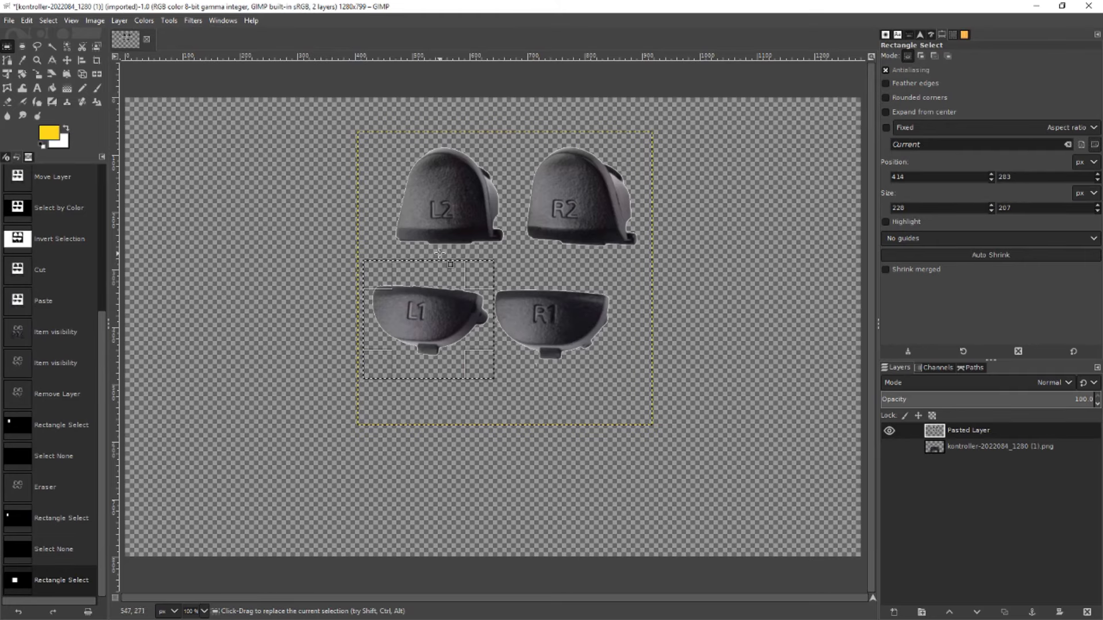
{"action": "key", "text": "ctrl"}
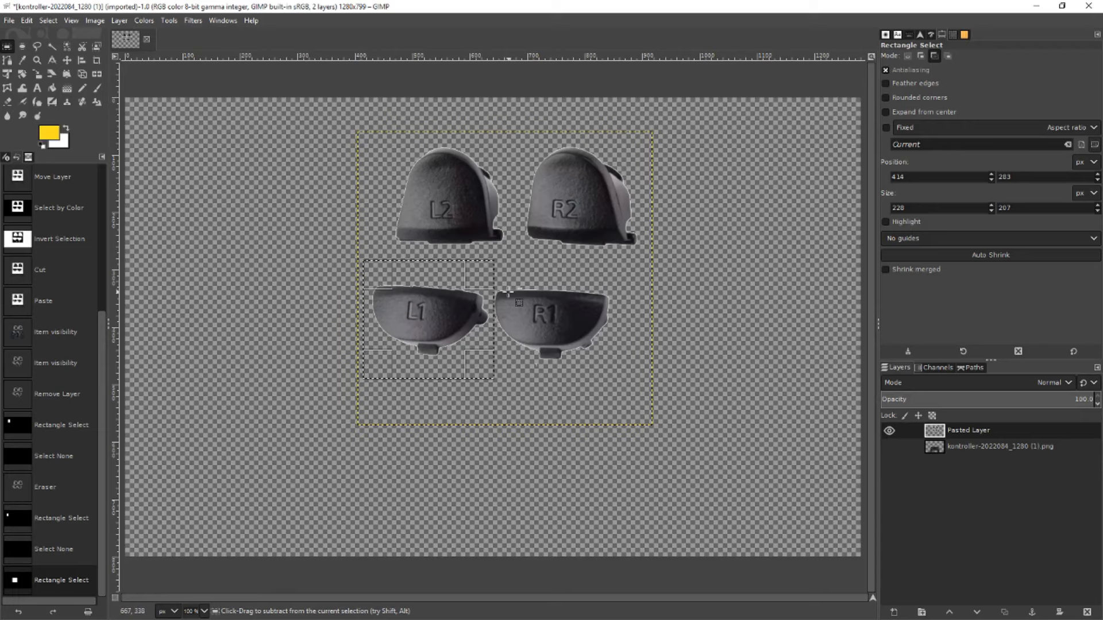
{"action": "key", "text": "ctrl+x"}
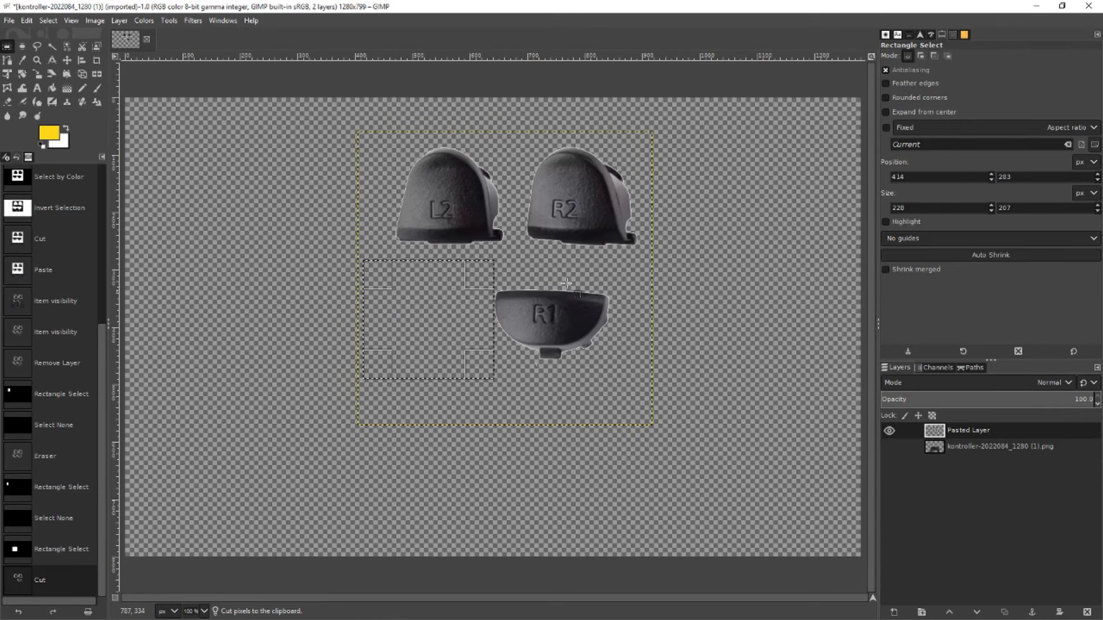
{"action": "left_click", "coordinate": [27, 21]}
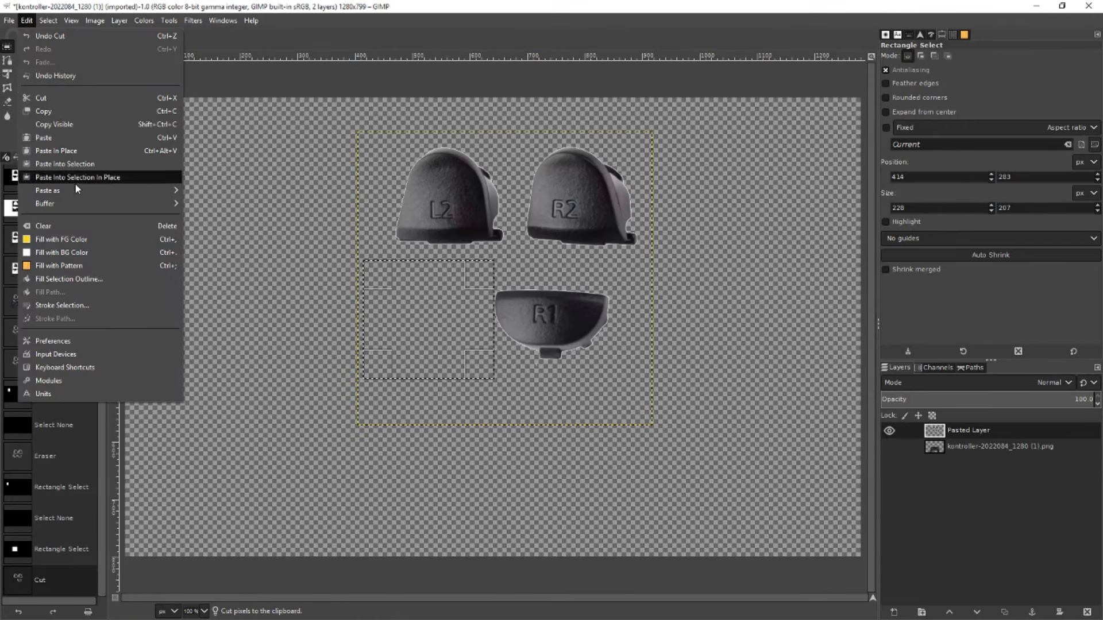
{"action": "mouse_move", "coordinate": [74, 190]}
{"action": "left_click", "coordinate": [242, 191]}
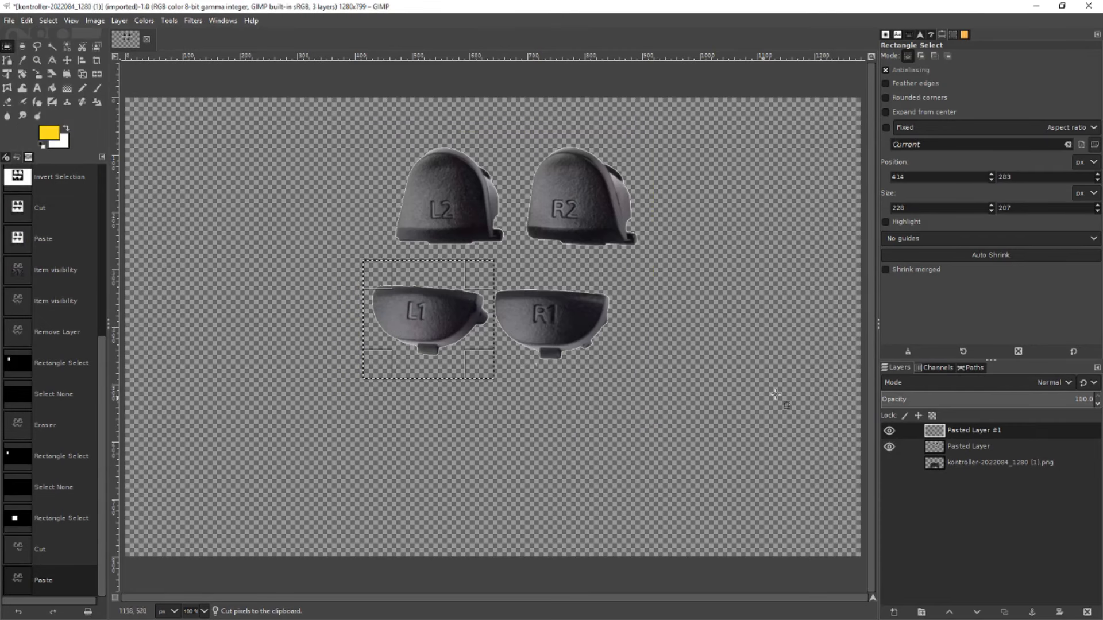
Rename the new button layer as L1 and hide the Pasted Layer with the remaining buttons
{"action": "double_click", "coordinate": [974, 428]}
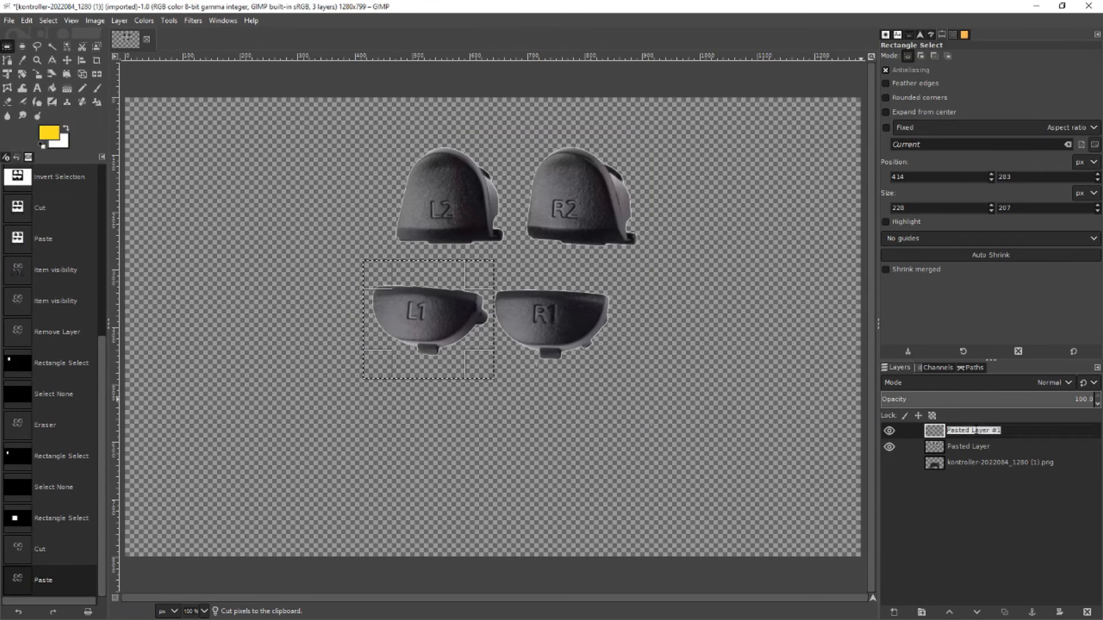
{"action": "type", "text": "L"}
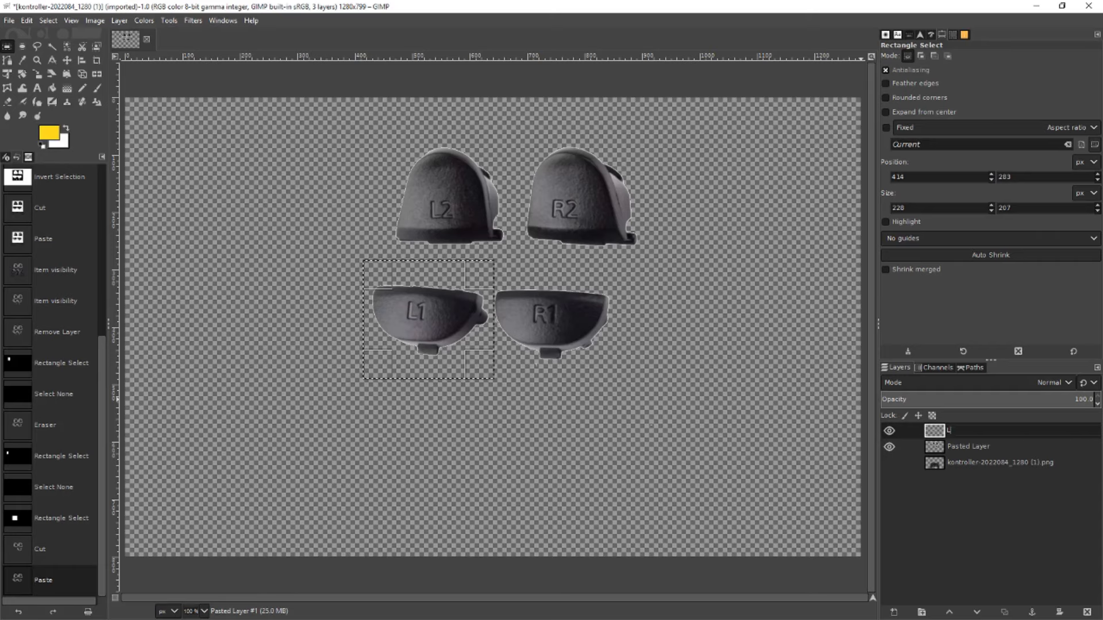
{"action": "type", "text": "1"}
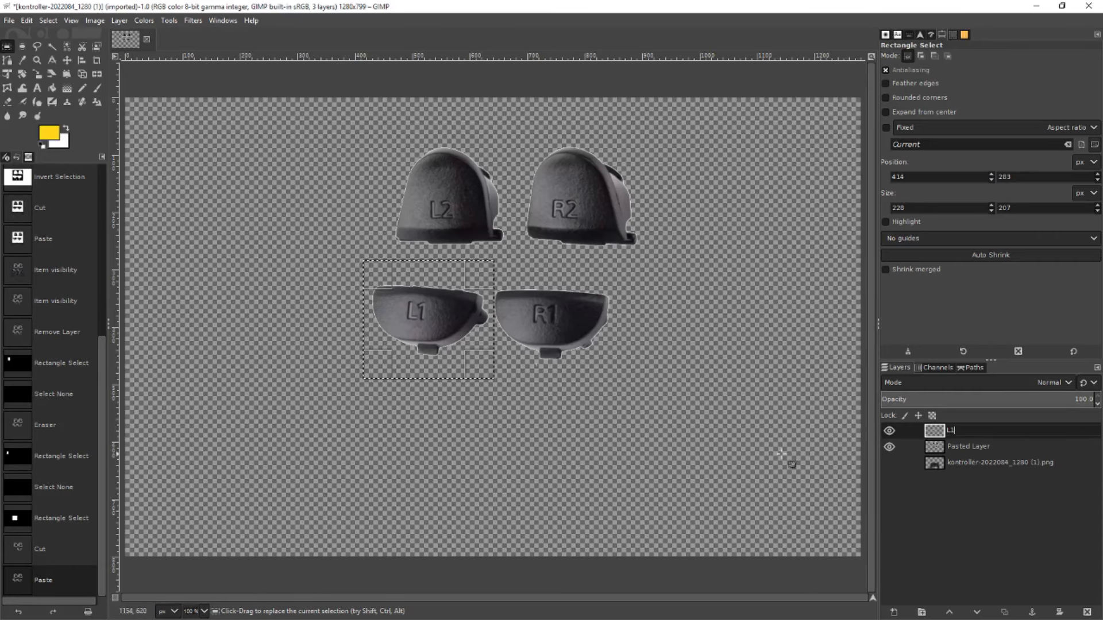
{"action": "left_click", "coordinate": [655, 426]}
{"action": "left_click", "coordinate": [889, 448]}
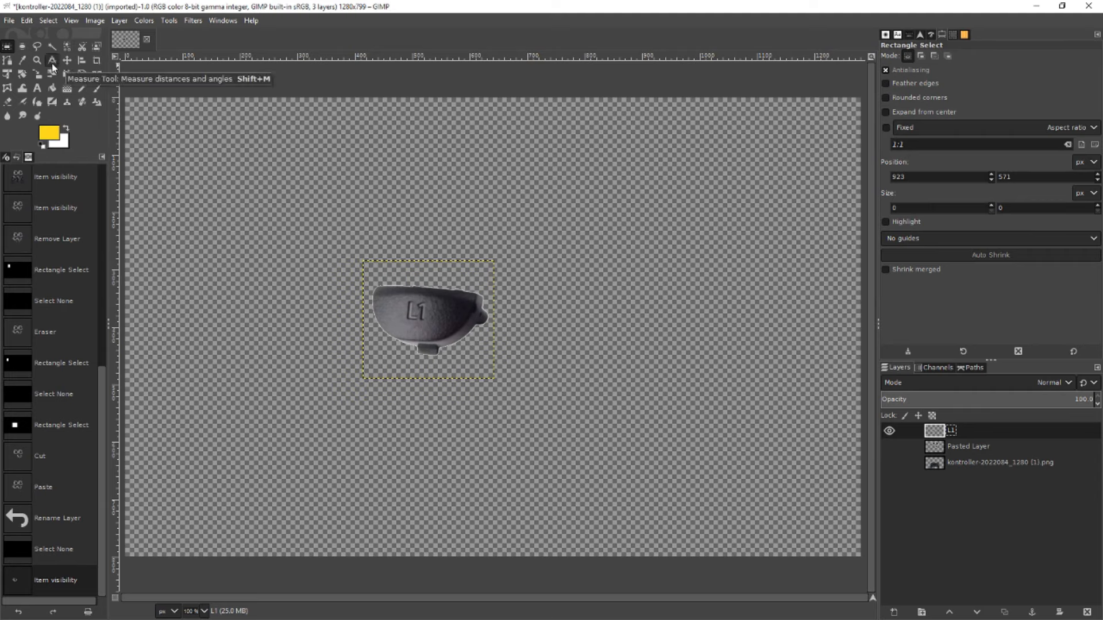
Scale the L1 layer to 65 percent in both width and height
{"action": "left_click", "coordinate": [39, 74]}
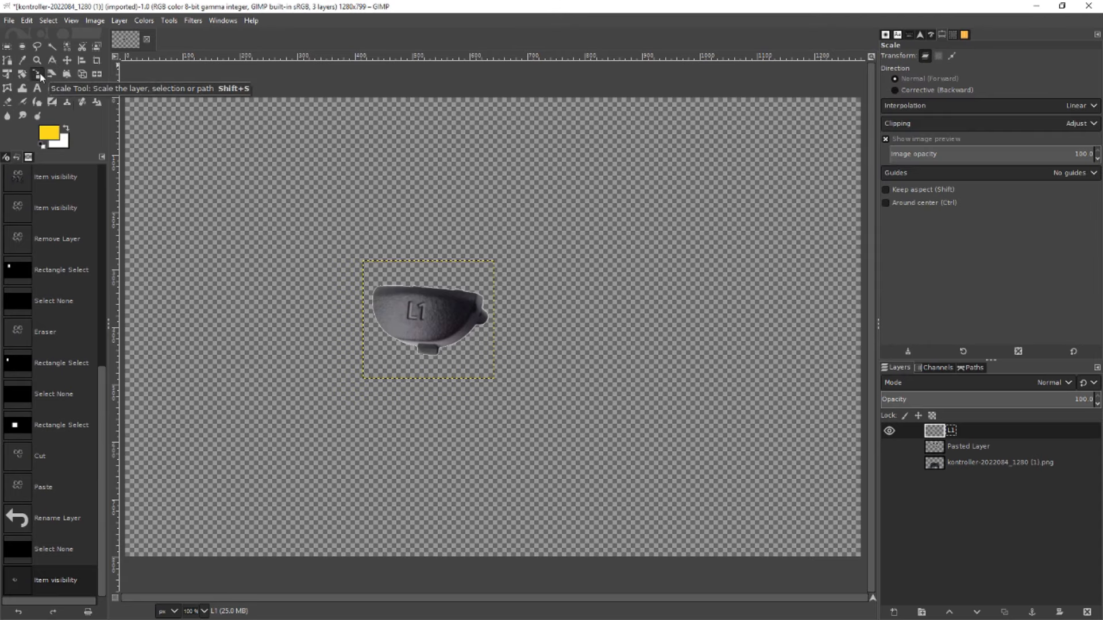
{"action": "left_click", "coordinate": [438, 308]}
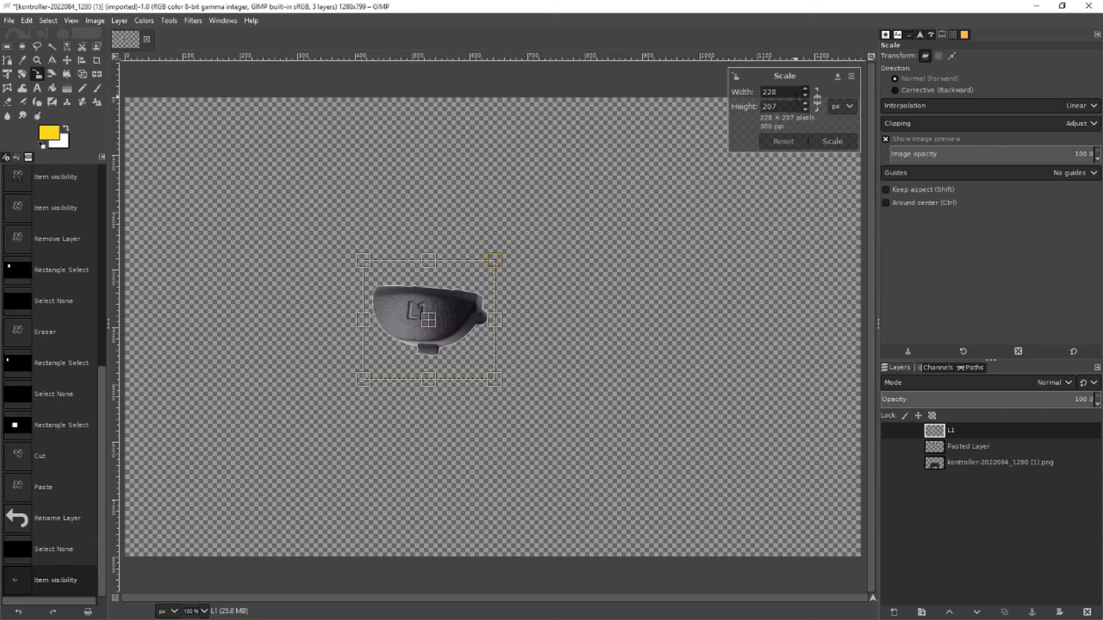
{"action": "left_click", "coordinate": [842, 106]}
{"action": "left_click", "coordinate": [850, 131]}
{"action": "key", "text": "Tab"}
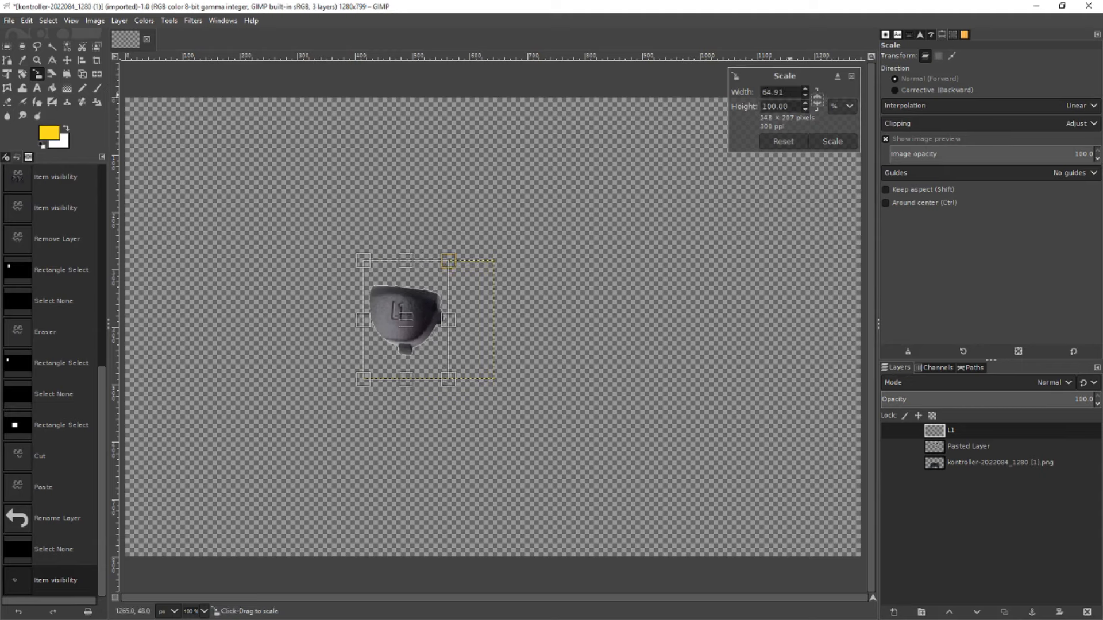
{"action": "type", "text": "65"}
{"action": "key", "text": "Tab"}
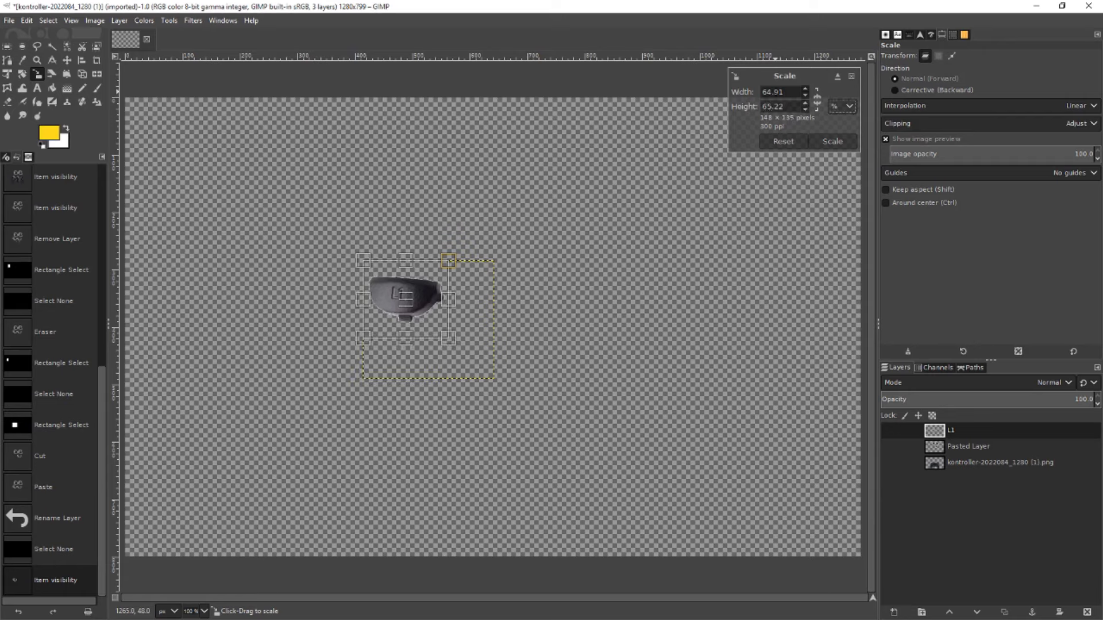
{"action": "left_click", "coordinate": [830, 142]}
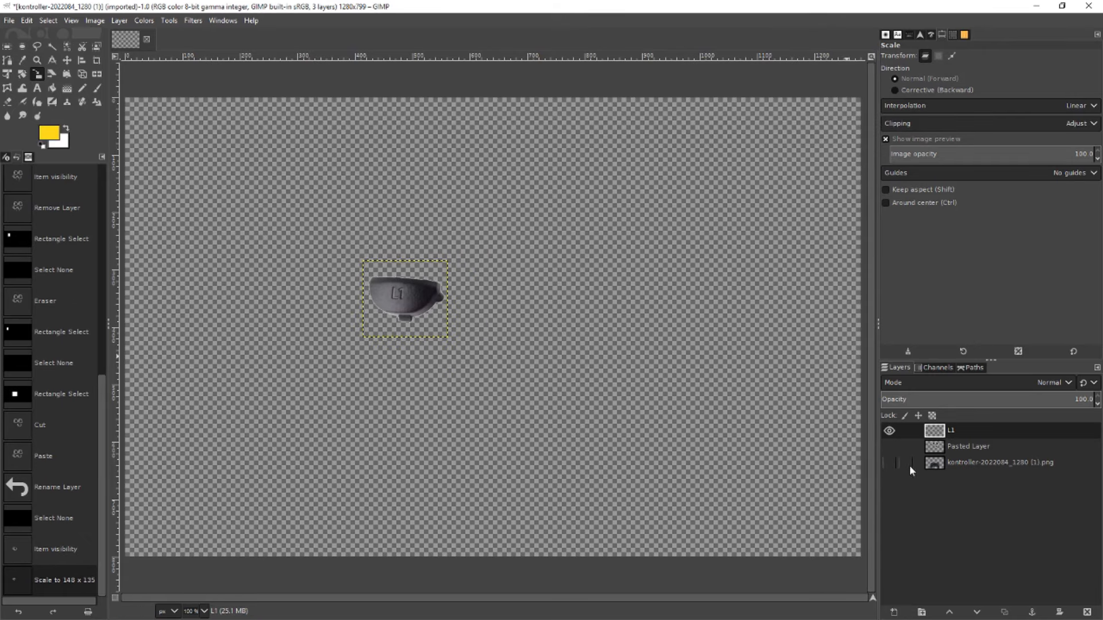
Show the controller layer and move the L1 button just above the controller's shoulder on the D-pad side
{"action": "left_click", "coordinate": [892, 466]}
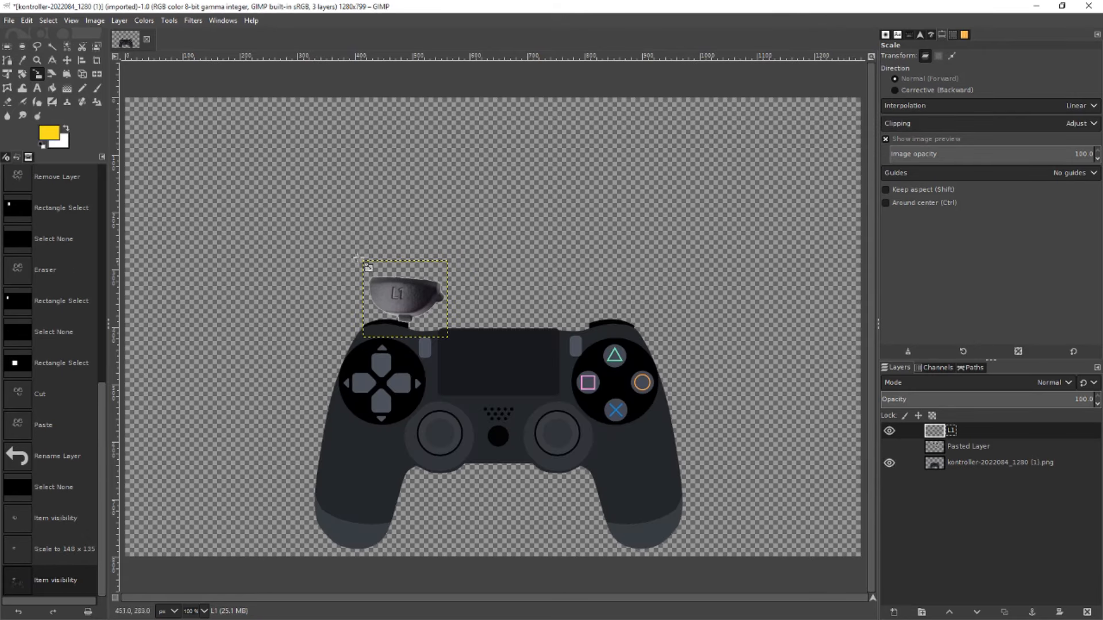
{"action": "left_click", "coordinate": [67, 61]}
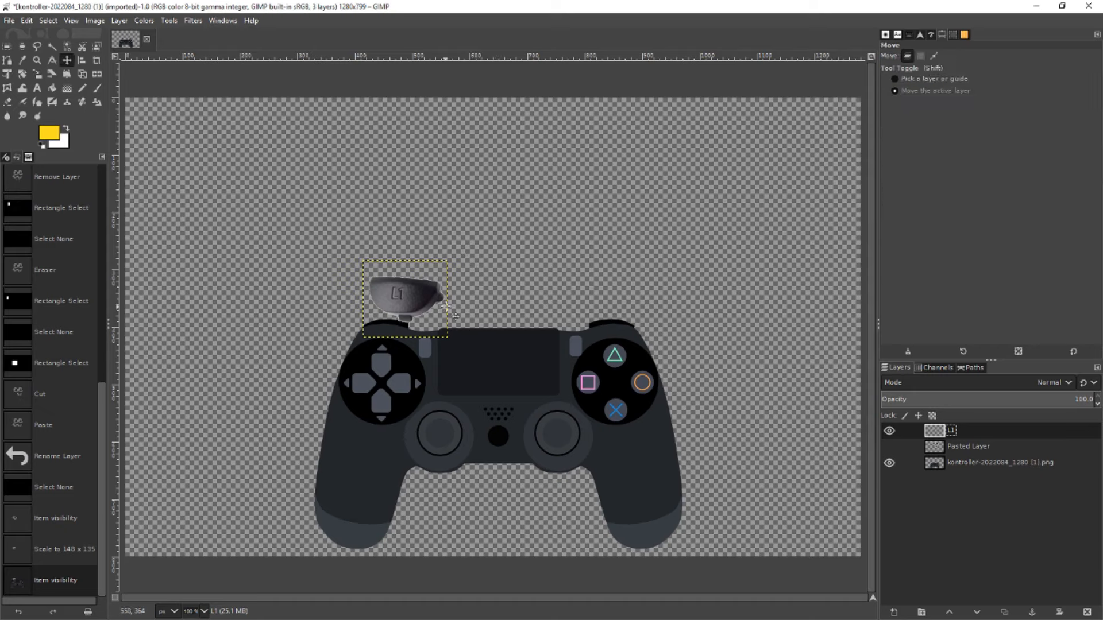
{"action": "left_click_drag", "start_coordinate": [420, 298], "coordinate": [407, 288]}
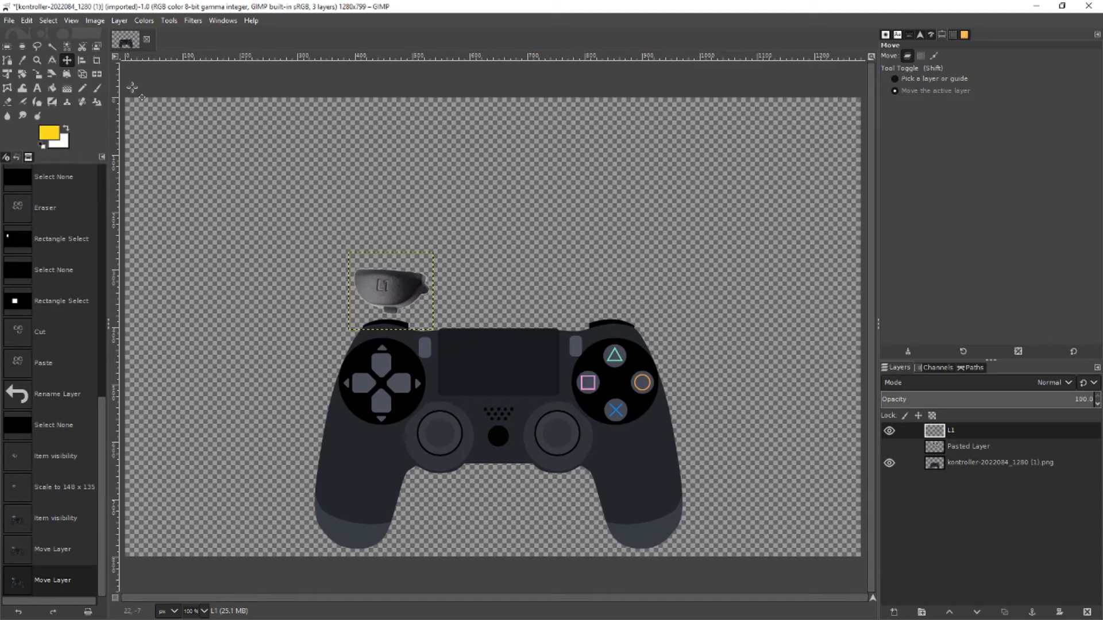
Rotate the L1 layer by -2 degrees
{"action": "left_click", "coordinate": [24, 73]}
{"action": "left_click", "coordinate": [407, 301]}
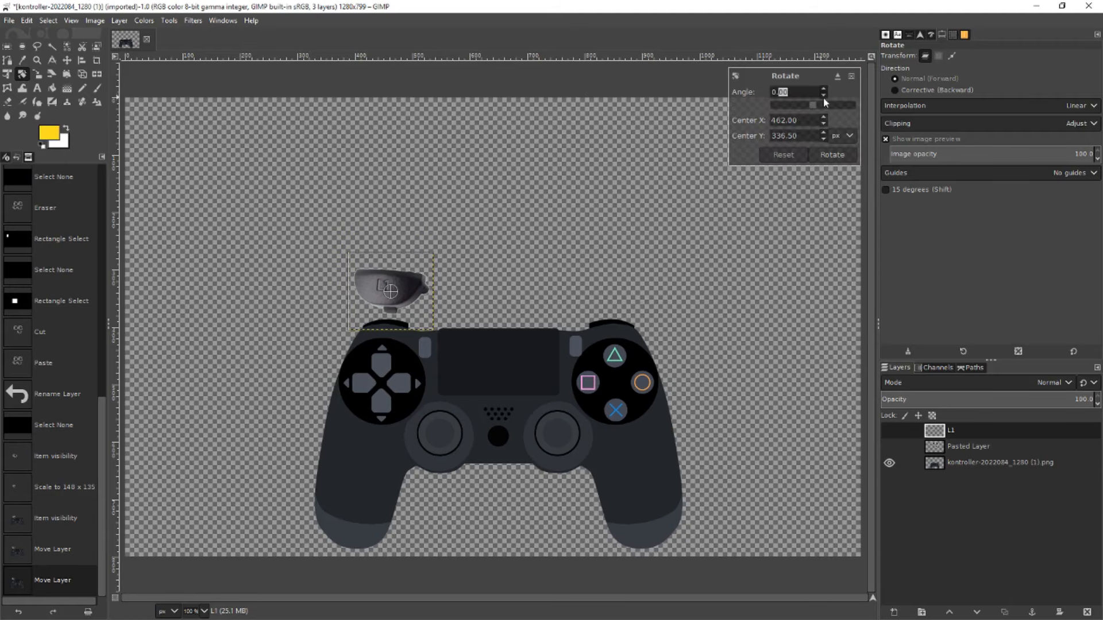
{"action": "left_click_drag", "start_coordinate": [813, 108], "coordinate": [803, 105]}
{"action": "key", "text": "shift+Tab"}
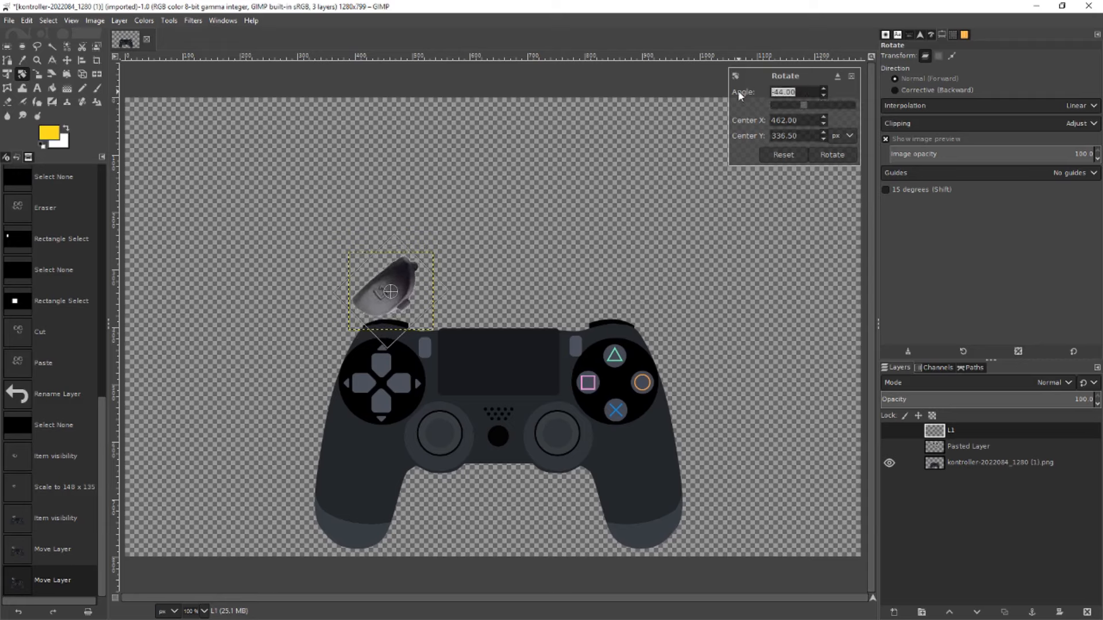
{"action": "type", "text": "-2"}
{"action": "left_click", "coordinate": [827, 155]}
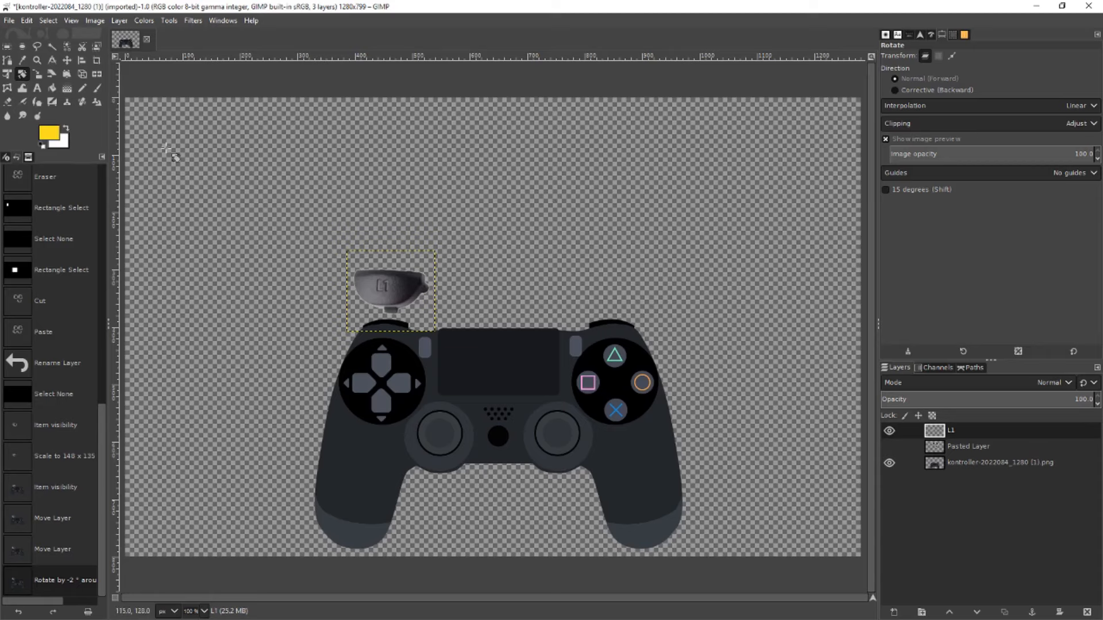
{"action": "left_click", "coordinate": [7, 46]}
{"action": "left_click_drag", "start_coordinate": [503, 232], "coordinate": [530, 257]}
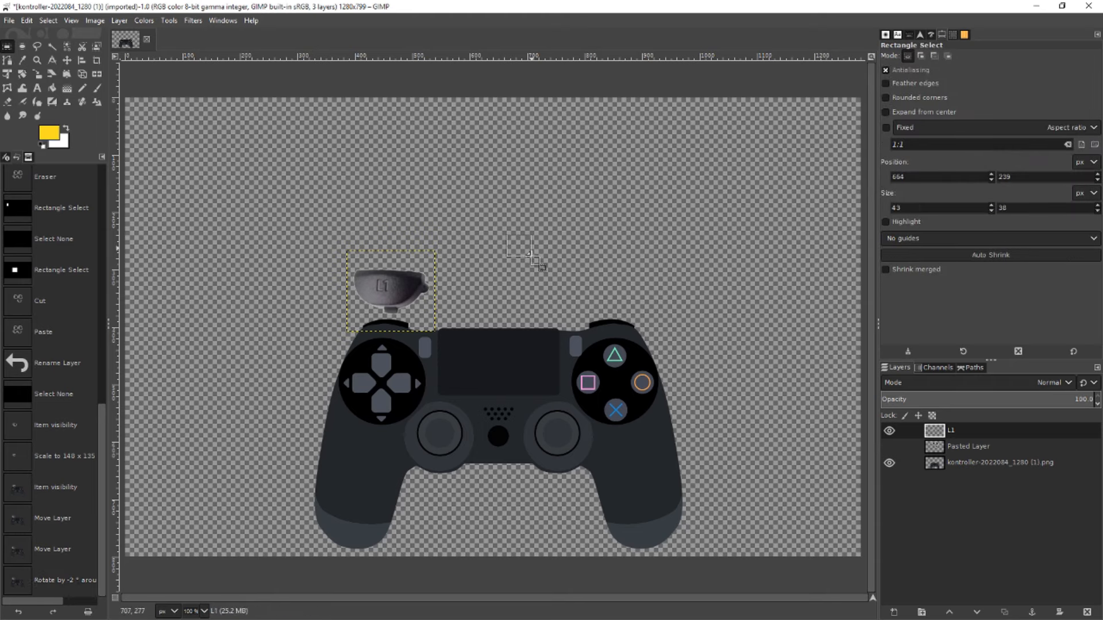
{"action": "left_click", "coordinate": [498, 278]}
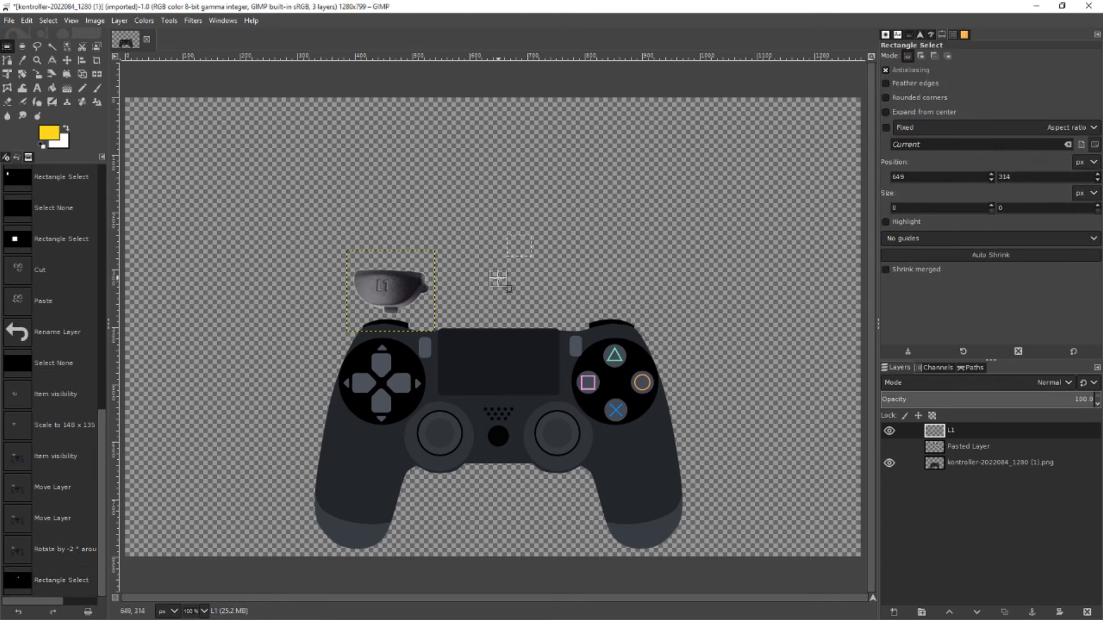
Make the Pasted Layer active and visible, and hide the L1 and controller layers
{"action": "left_click", "coordinate": [959, 447]}
{"action": "left_click", "coordinate": [889, 447]}
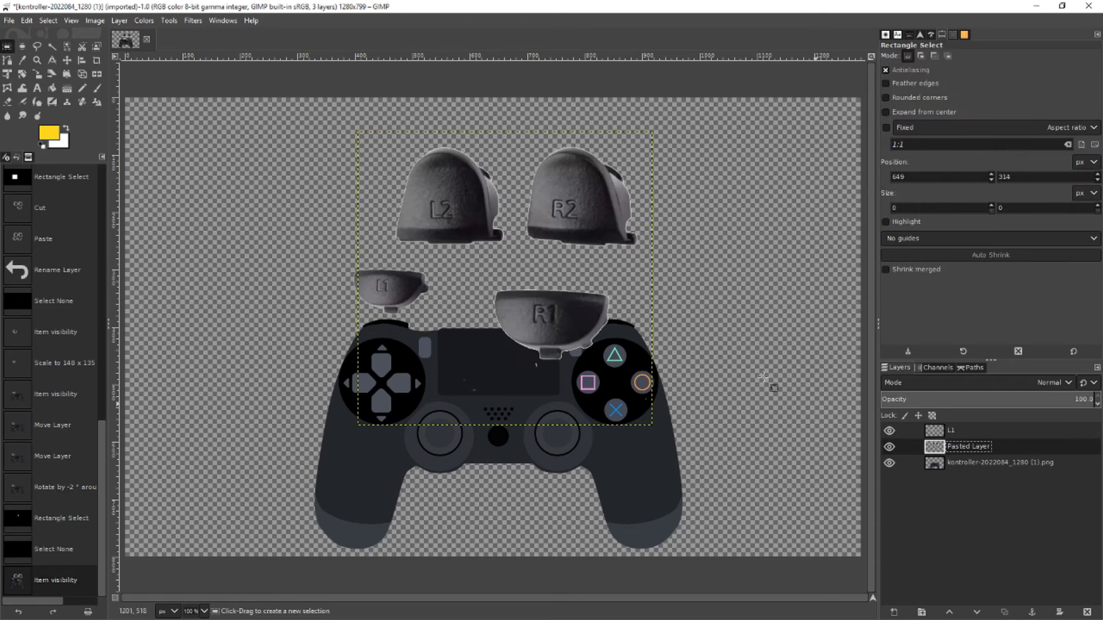
{"action": "left_click", "coordinate": [889, 431]}
{"action": "left_click", "coordinate": [890, 462]}
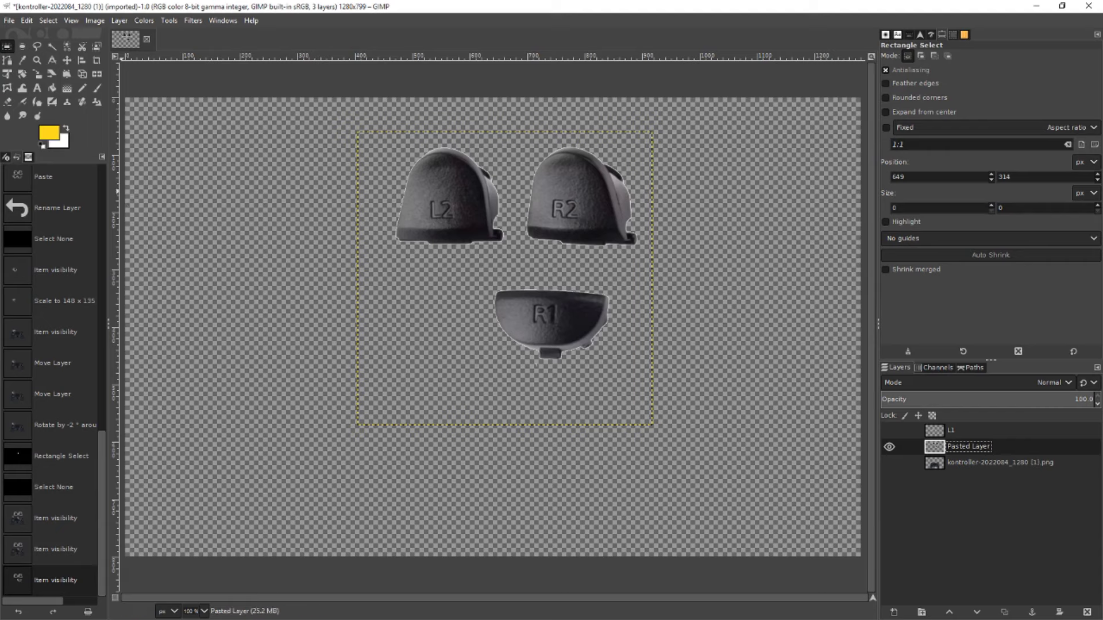
Cut the R1 button out of the Pasted Layer and paste it as a new layer in its original position
{"action": "left_click_drag", "start_coordinate": [481, 273], "coordinate": [631, 385]}
{"action": "key", "text": "ctrl"}
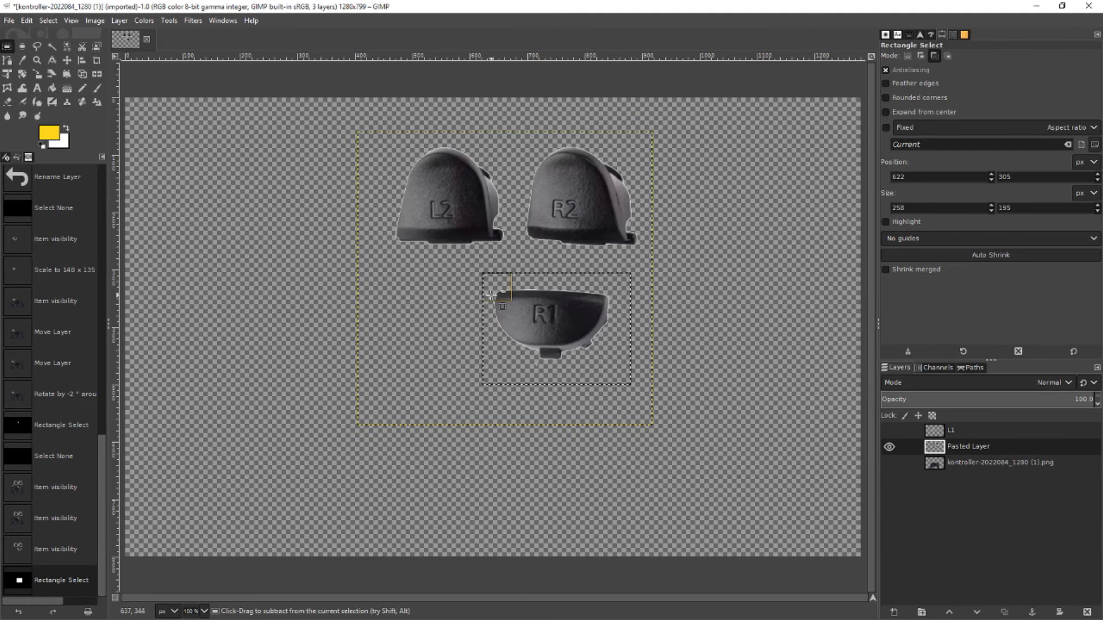
{"action": "key", "text": "ctrl+x"}
{"action": "left_click", "coordinate": [27, 21]}
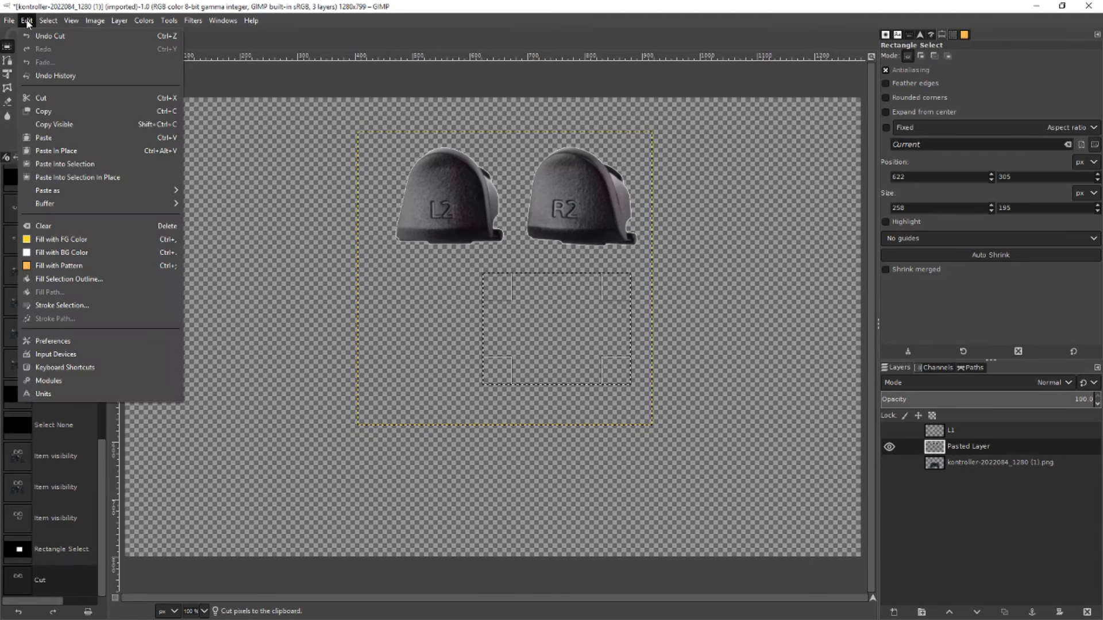
{"action": "mouse_move", "coordinate": [76, 190]}
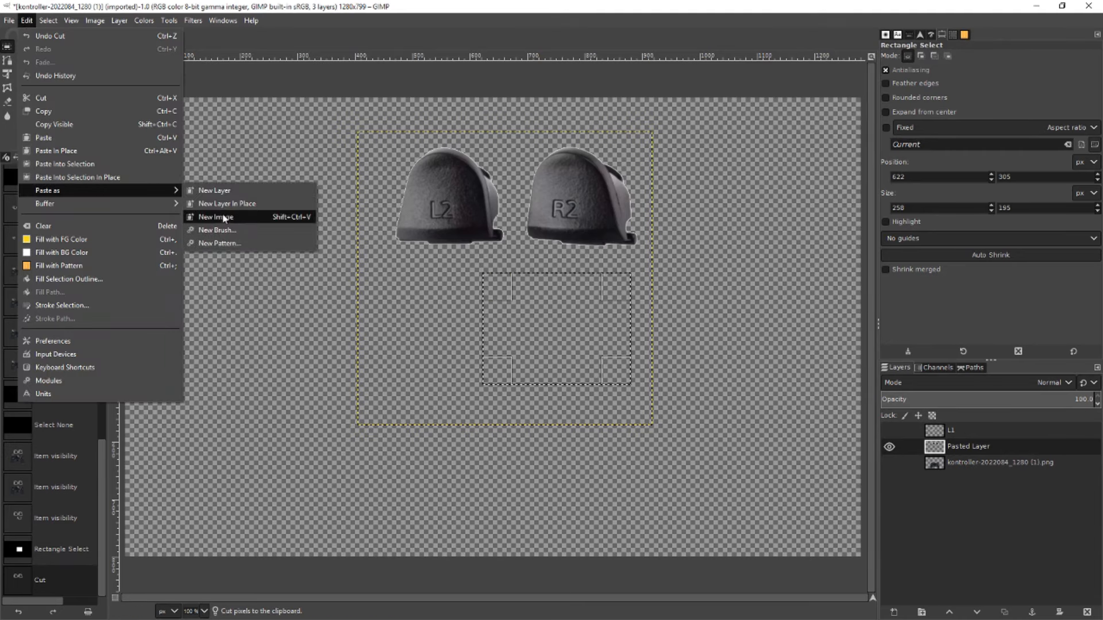
{"action": "left_click", "coordinate": [228, 191]}
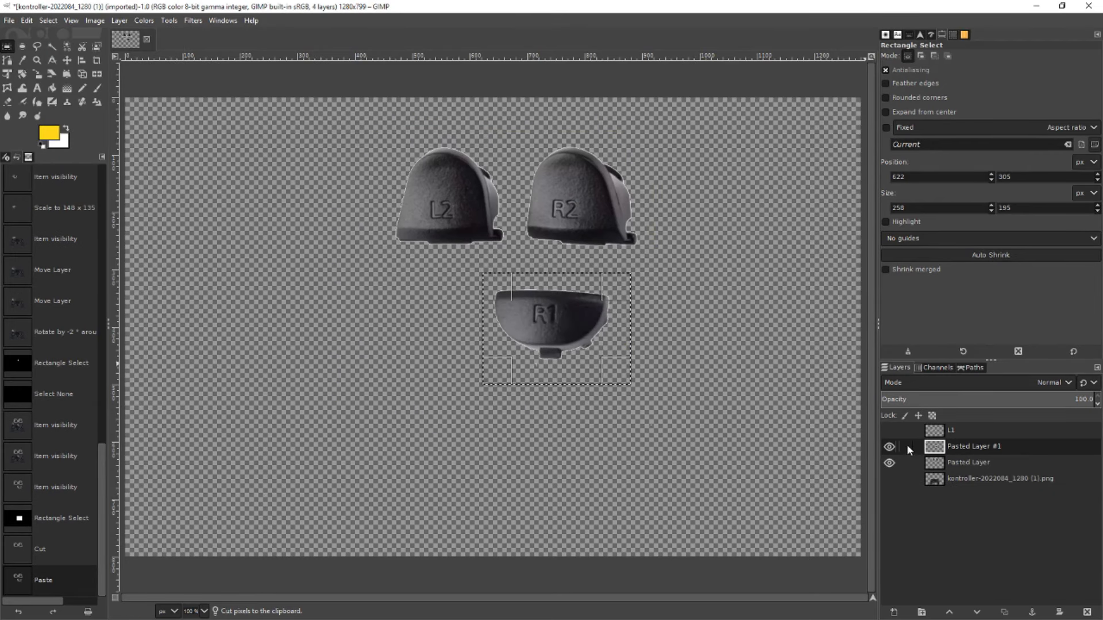
Rename the newly pasted layer as R1 and clear the selection
{"action": "double_click", "coordinate": [982, 446]}
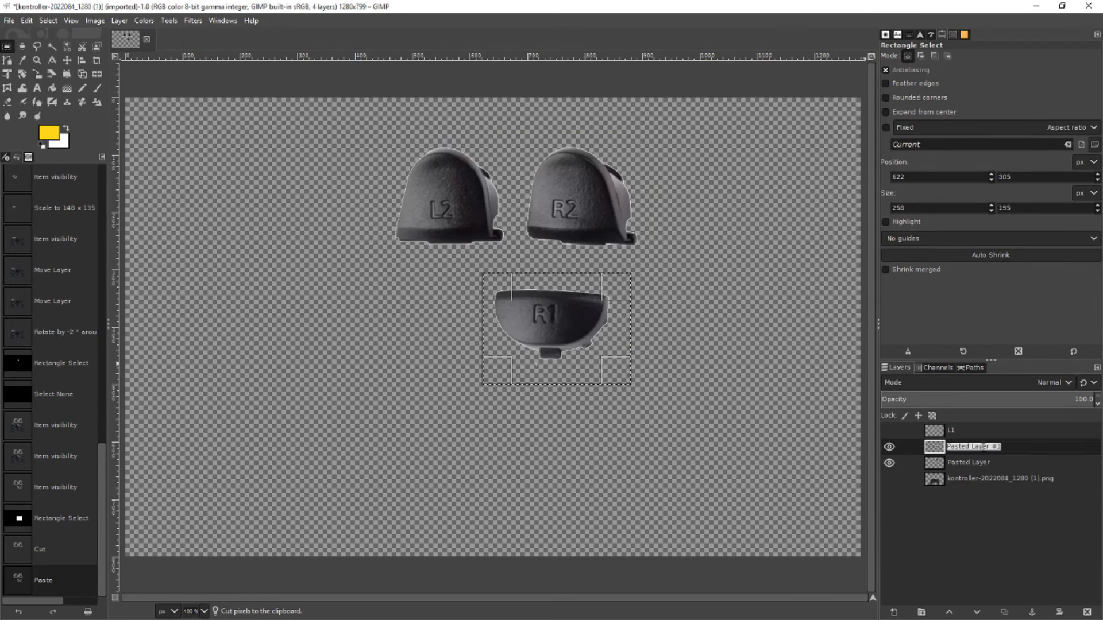
{"action": "type", "text": "R1"}
{"action": "key", "text": "Return"}
{"action": "left_click", "coordinate": [663, 412]}
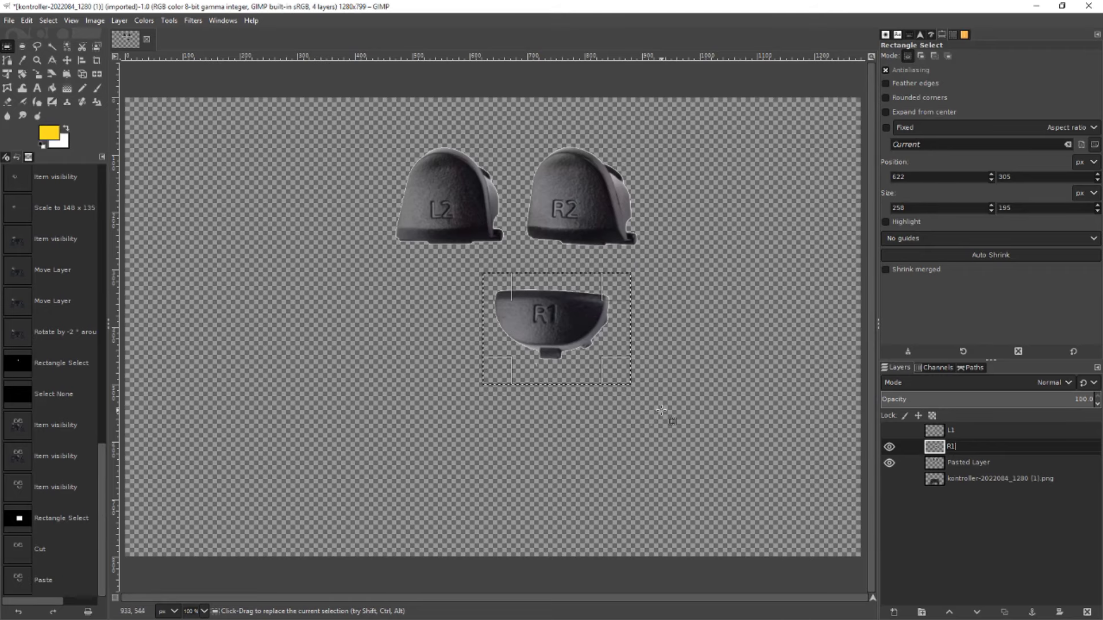
Scale the R1 layer to about 65 percent in both width and height, 168 × 127 pixels
{"action": "left_click", "coordinate": [35, 74]}
{"action": "left_click", "coordinate": [560, 324]}
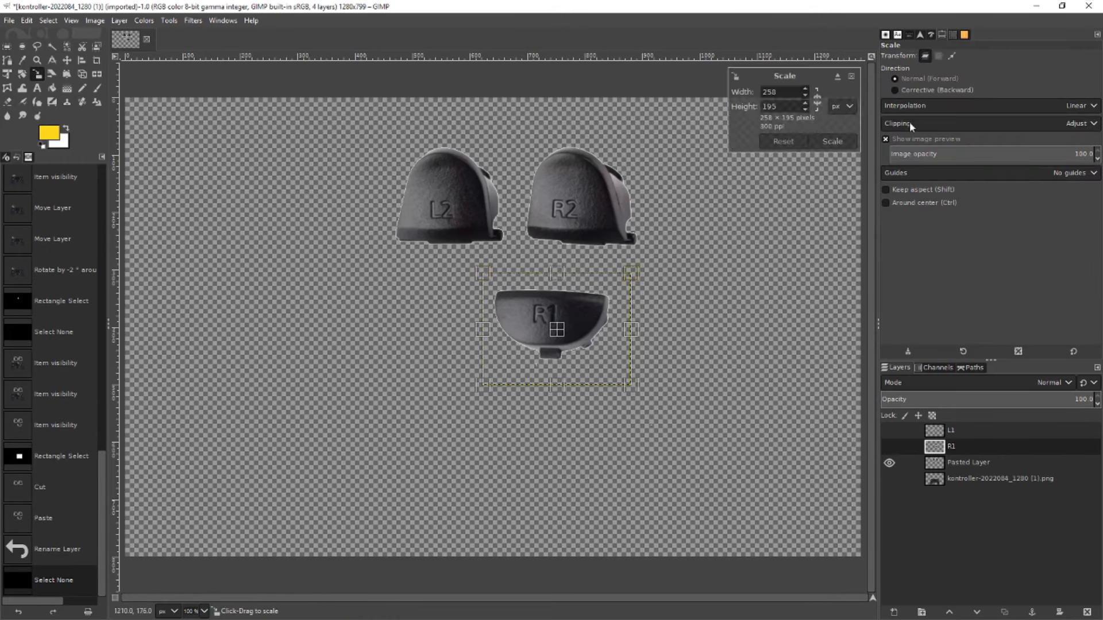
{"action": "left_click", "coordinate": [848, 109]}
{"action": "left_click", "coordinate": [844, 115]}
{"action": "type", "text": "65"}
{"action": "key", "text": "Tab"}
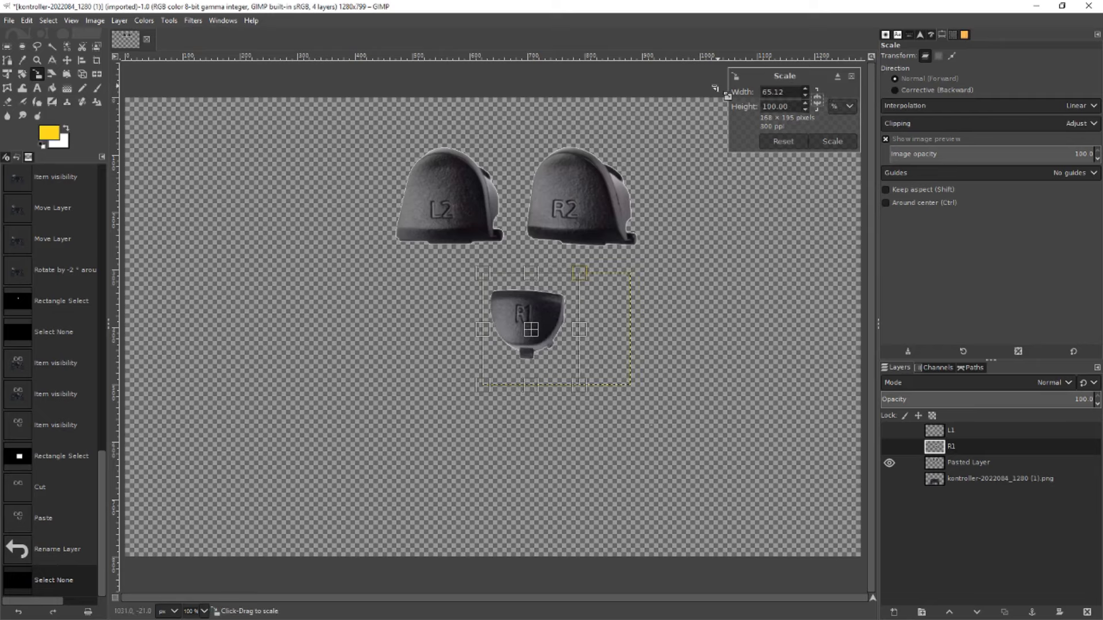
{"action": "type", "text": "65.13"}
{"action": "left_click", "coordinate": [831, 141]}
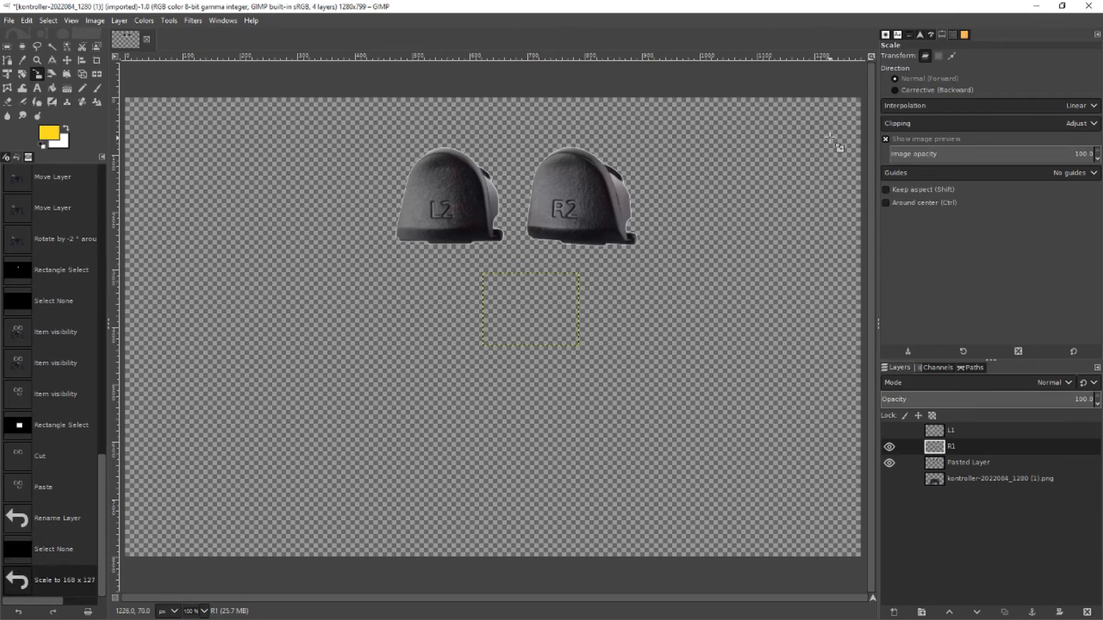
Swap the Pasted Layer's visibility for the controller layer's and move the R1 button just above the controller's shoulder on the face-button side
{"action": "left_click", "coordinate": [890, 463]}
{"action": "left_click", "coordinate": [890, 479]}
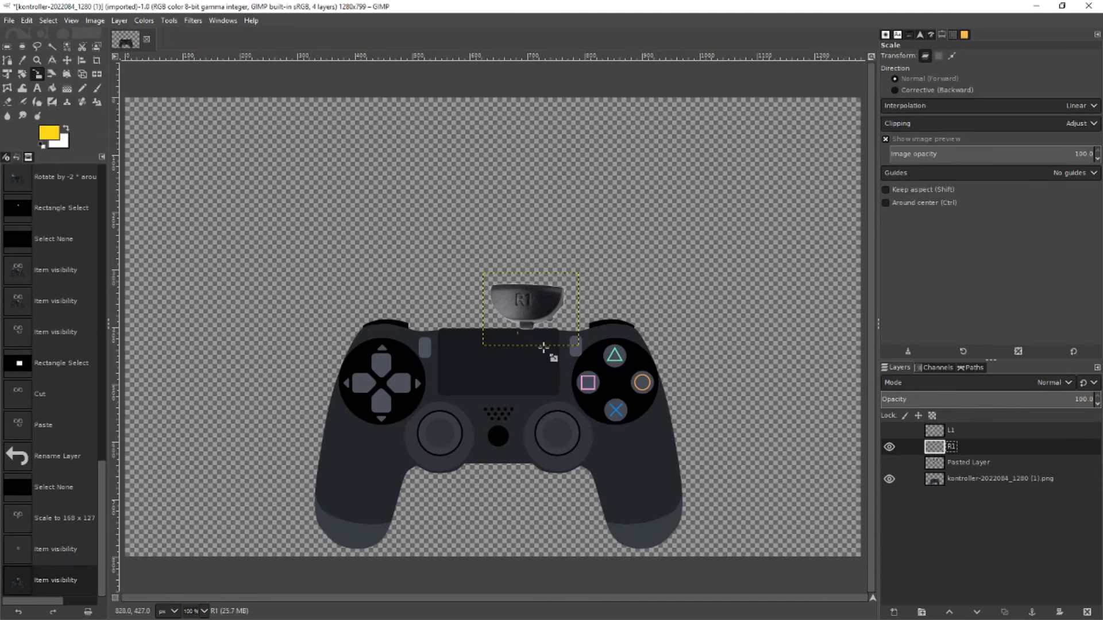
{"action": "left_click", "coordinate": [67, 60]}
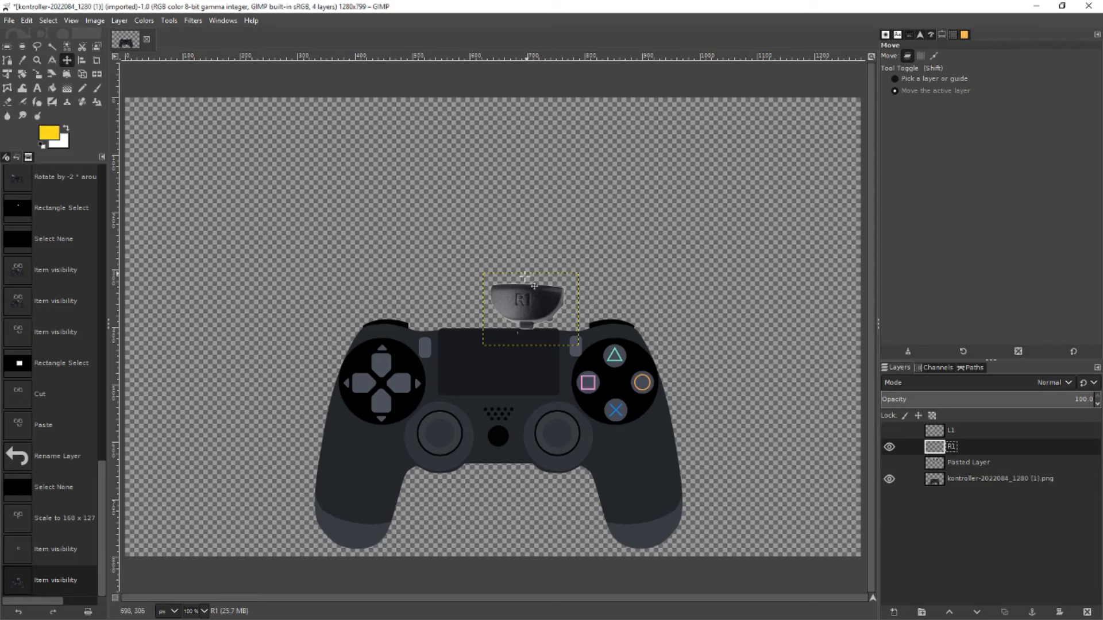
{"action": "left_click_drag", "start_coordinate": [528, 299], "coordinate": [613, 283]}
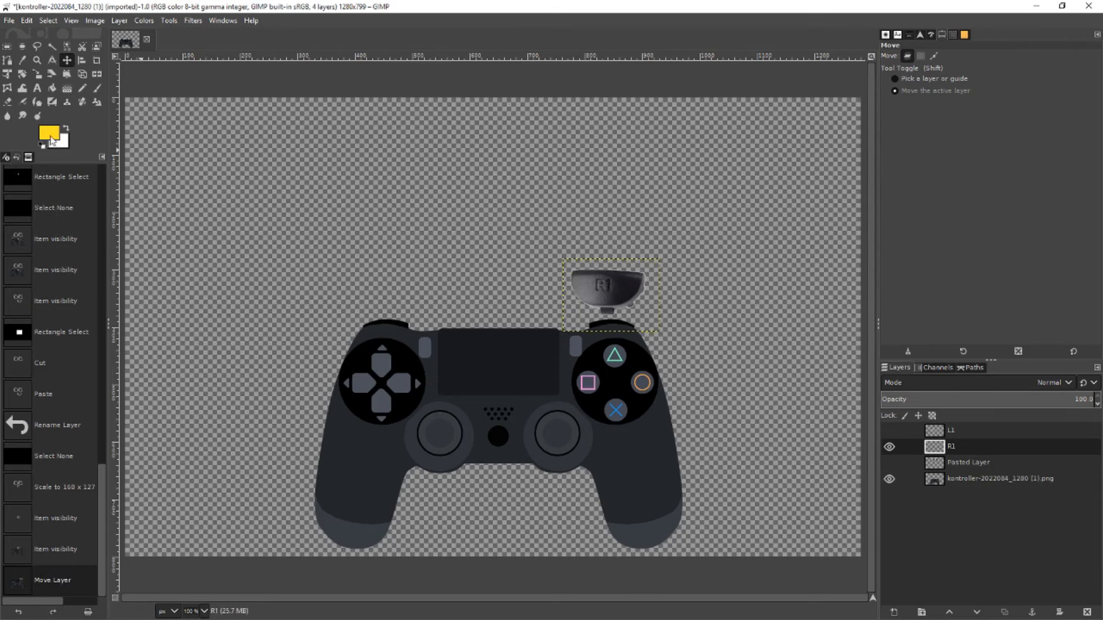
Rotate the R1 layer by -2 degrees
{"action": "left_click", "coordinate": [27, 77]}
{"action": "left_click", "coordinate": [640, 321]}
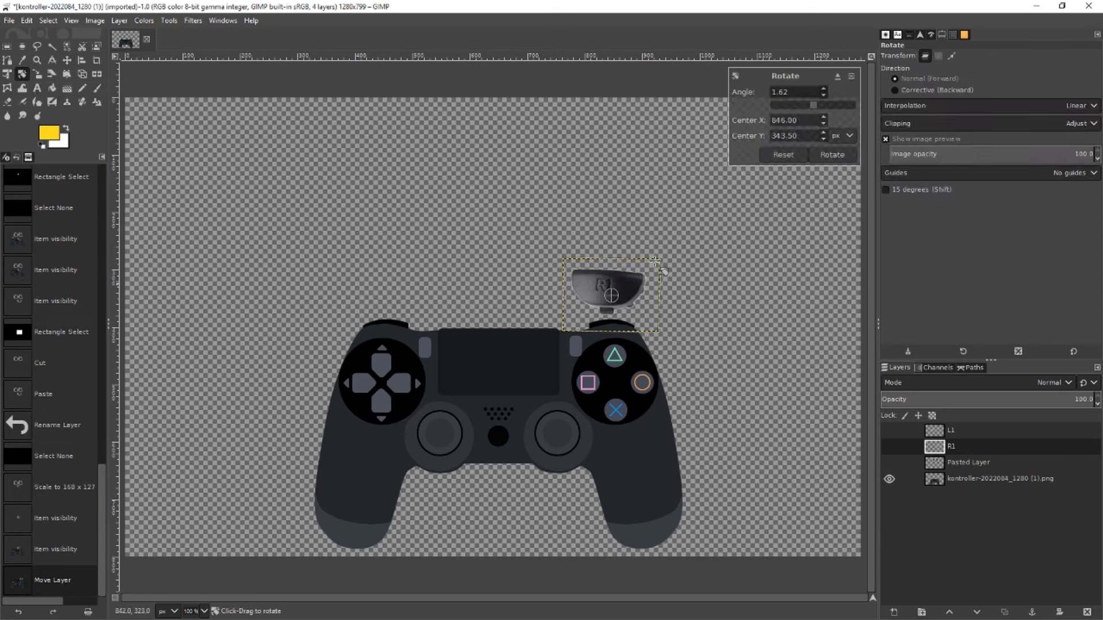
{"action": "type", "text": "-2"}
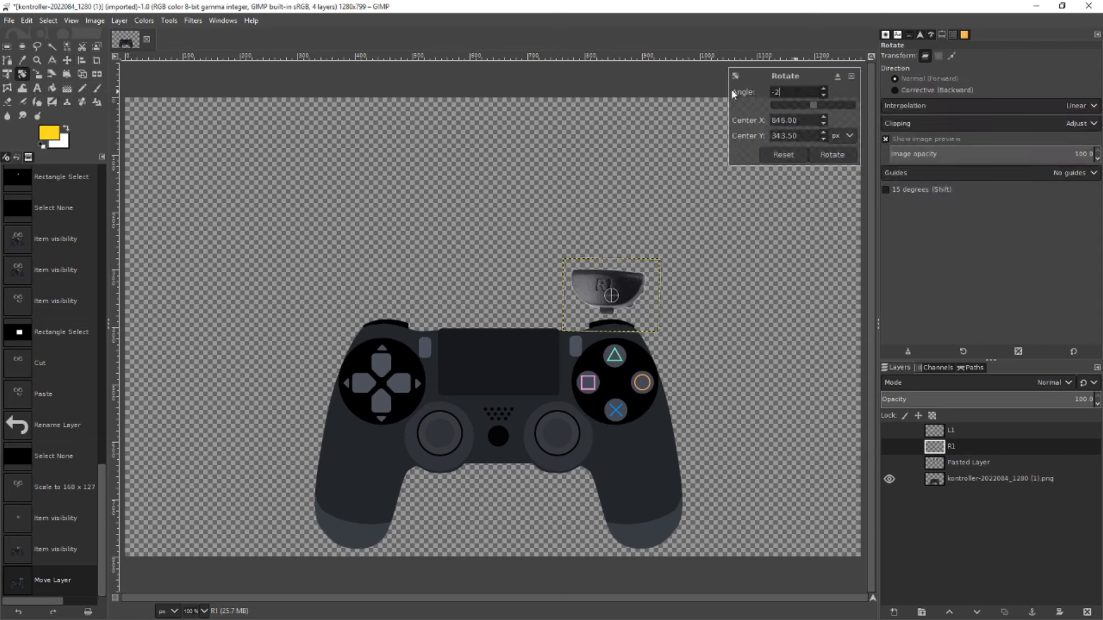
{"action": "key", "text": "Tab"}
{"action": "left_click", "coordinate": [836, 154]}
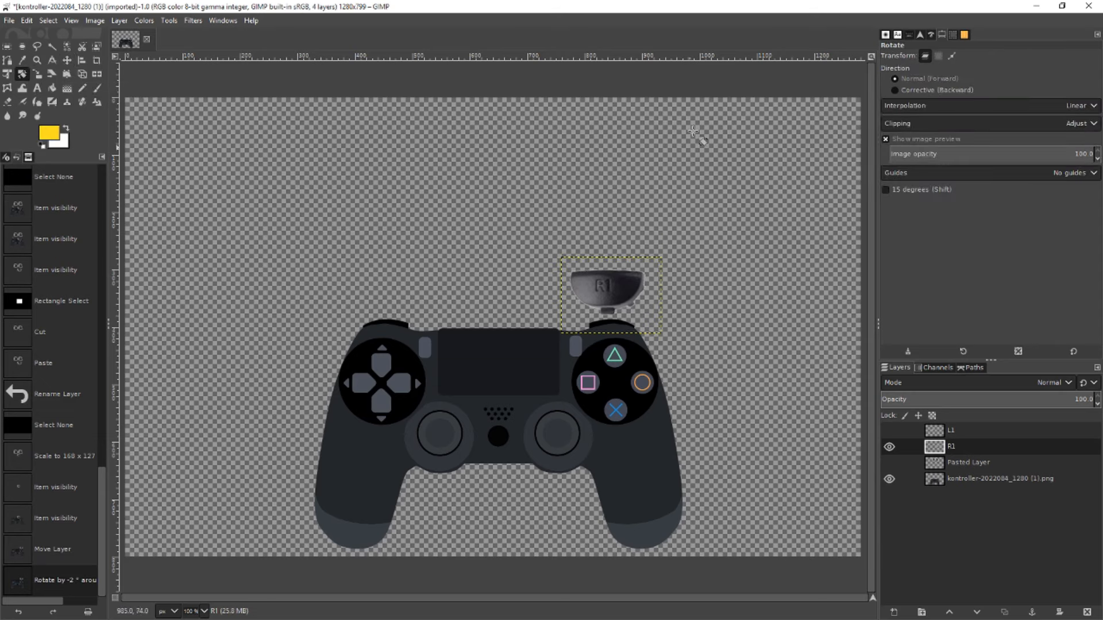
Make the Pasted Layer active and leave it as the only visible layer, hiding L1, R1 and the controller
{"action": "left_click", "coordinate": [889, 463]}
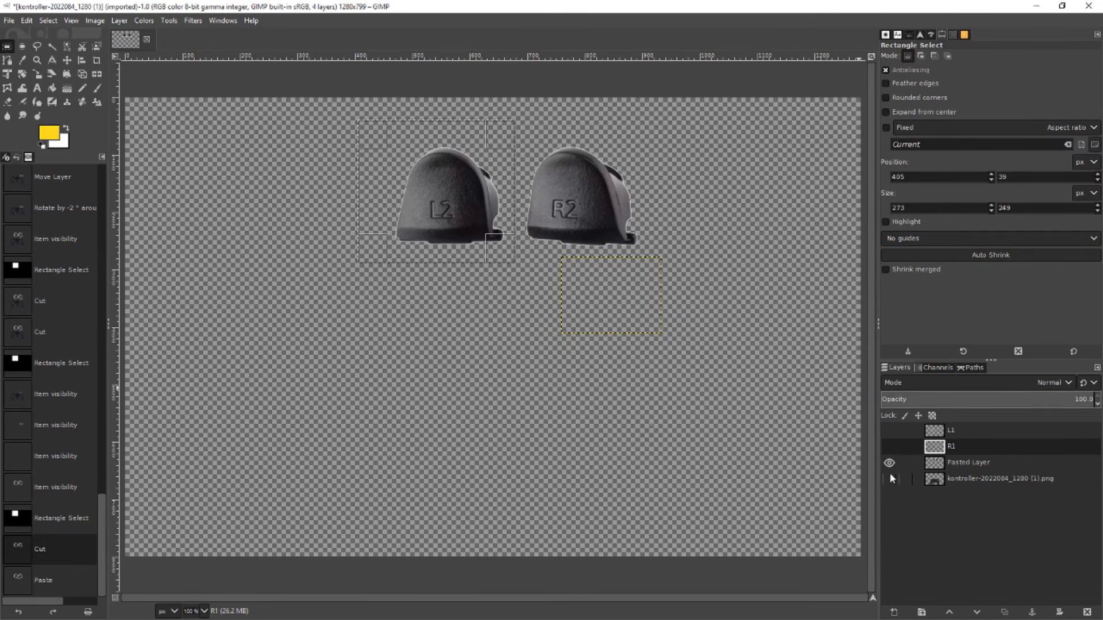
{"action": "left_click", "coordinate": [889, 479]}
{"action": "left_click", "coordinate": [889, 446]}
{"action": "left_click", "coordinate": [889, 430]}
{"action": "left_click", "coordinate": [979, 463]}
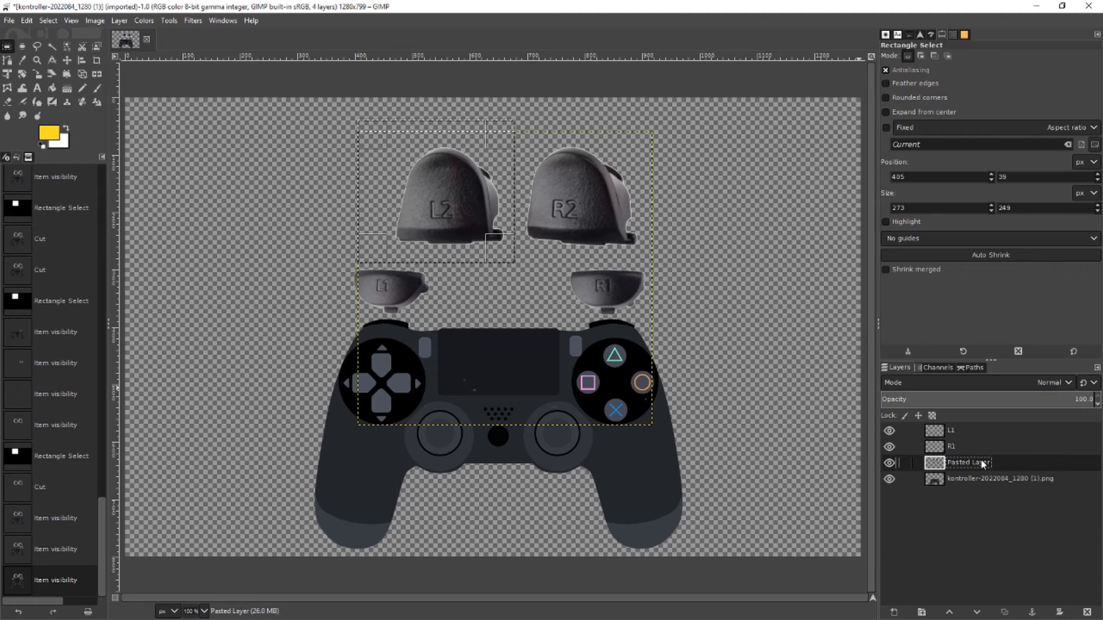
{"action": "left_click", "coordinate": [889, 446]}
{"action": "left_click", "coordinate": [890, 430]}
{"action": "left_click", "coordinate": [889, 479]}
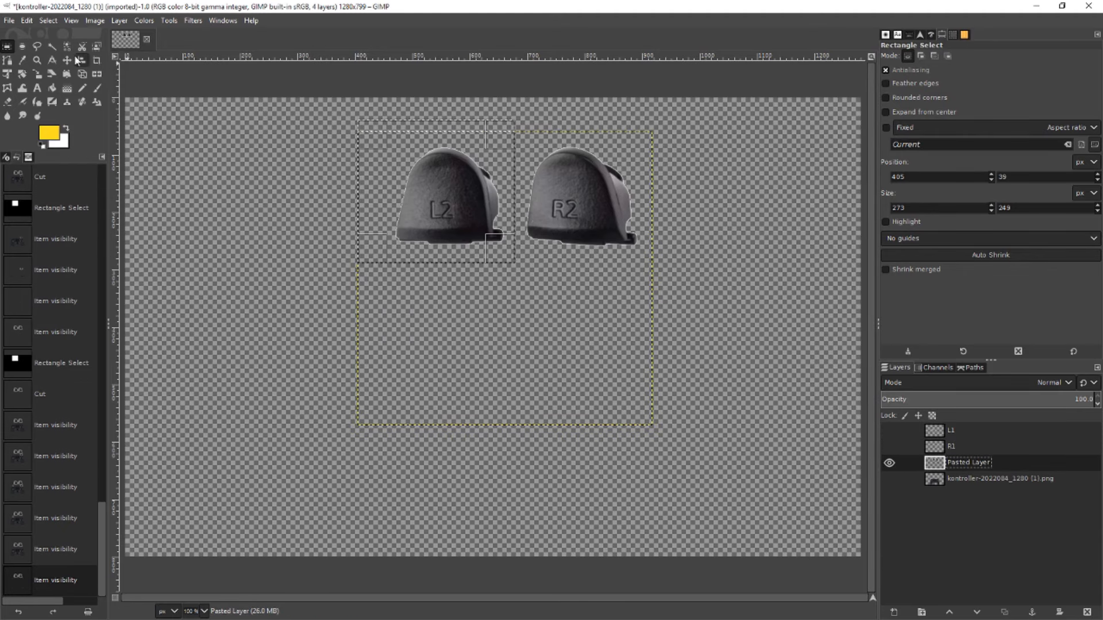
Cut the L2 button out of the Pasted Layer and paste it in place as a new layer
{"action": "mouse_move", "coordinate": [362, 135]}
{"action": "left_mouse_down"}
{"action": "mouse_move", "coordinate": [441, 228]}
{"action": "mouse_move", "coordinate": [509, 253]}
{"action": "mouse_move", "coordinate": [517, 291]}
{"action": "mouse_move", "coordinate": [521, 275]}
{"action": "left_mouse_up"}
{"action": "left_click", "coordinate": [380, 143]}
{"action": "key", "text": "ctrl+x"}
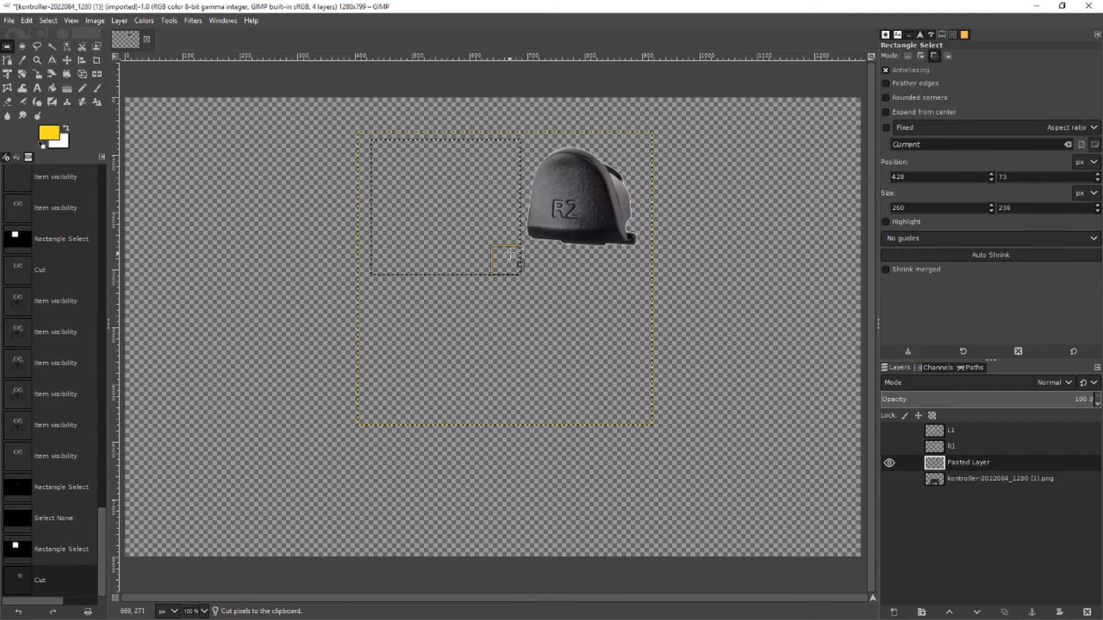
{"action": "left_click", "coordinate": [26, 20]}
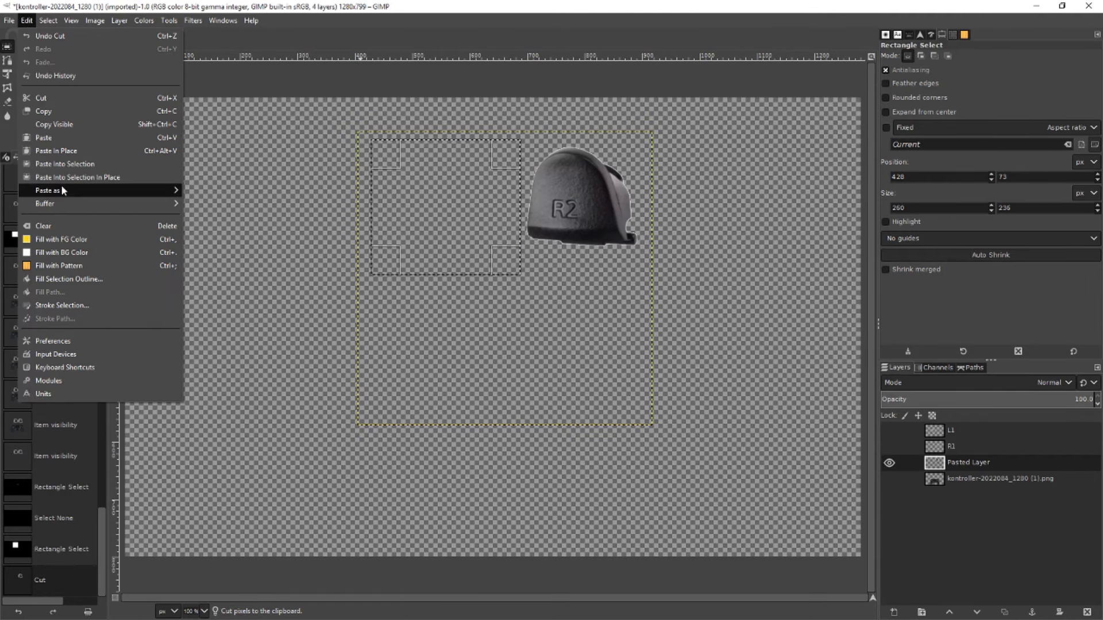
{"action": "mouse_move", "coordinate": [173, 191]}
{"action": "left_click", "coordinate": [256, 204]}
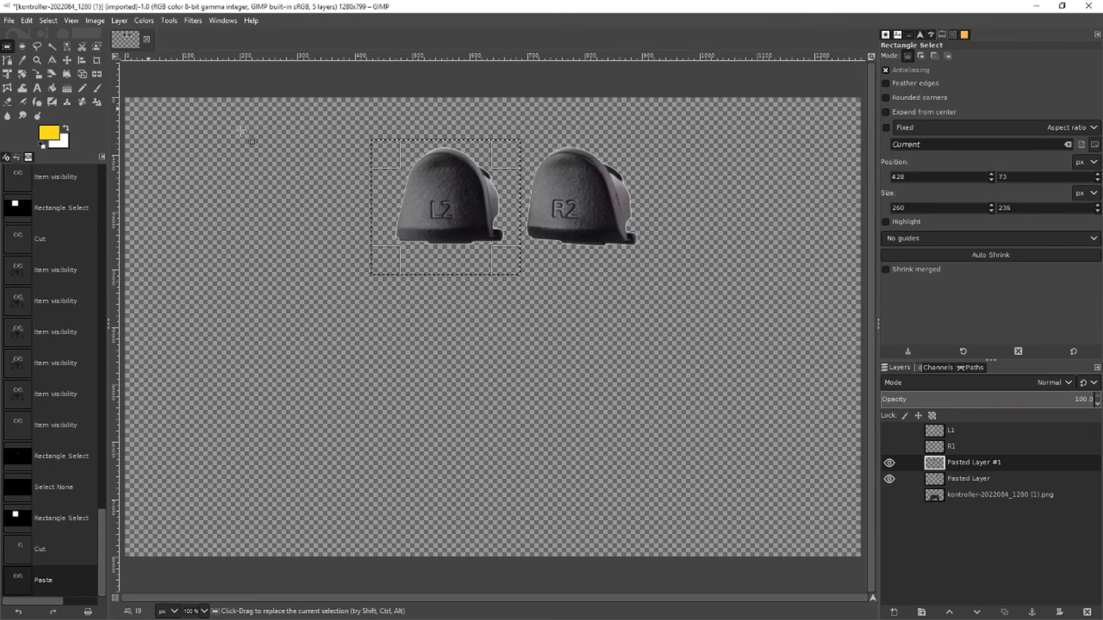
Rename the new layer as L2, clear the selection and hide the Pasted Layer
{"action": "double_click", "coordinate": [974, 462]}
{"action": "type", "text": "L2"}
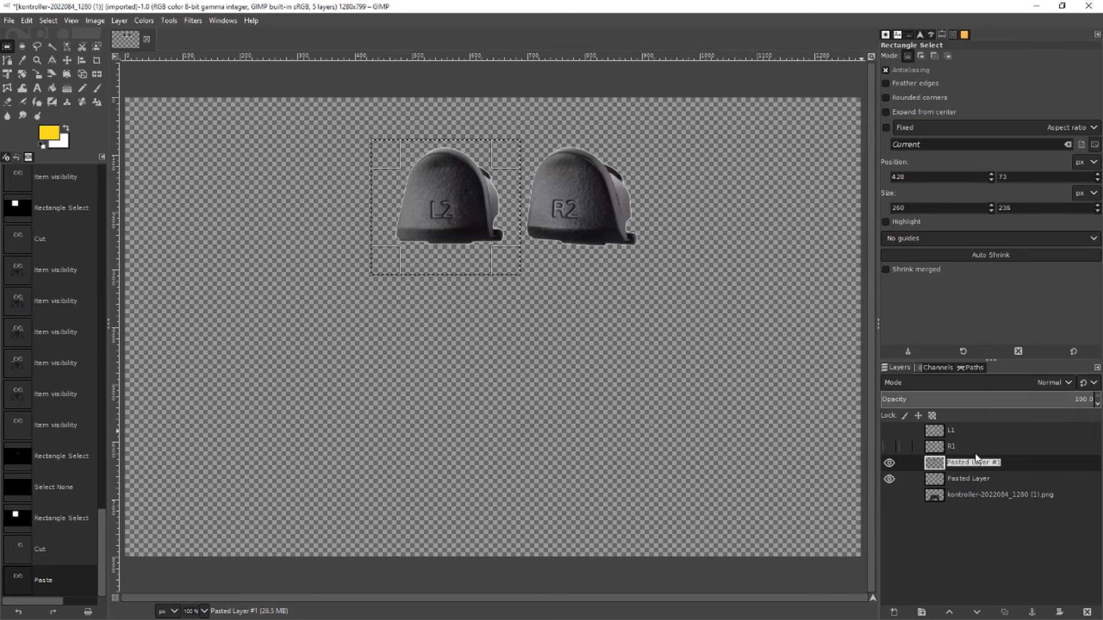
{"action": "key", "text": "Return"}
{"action": "left_click", "coordinate": [576, 345]}
{"action": "left_click", "coordinate": [890, 479]}
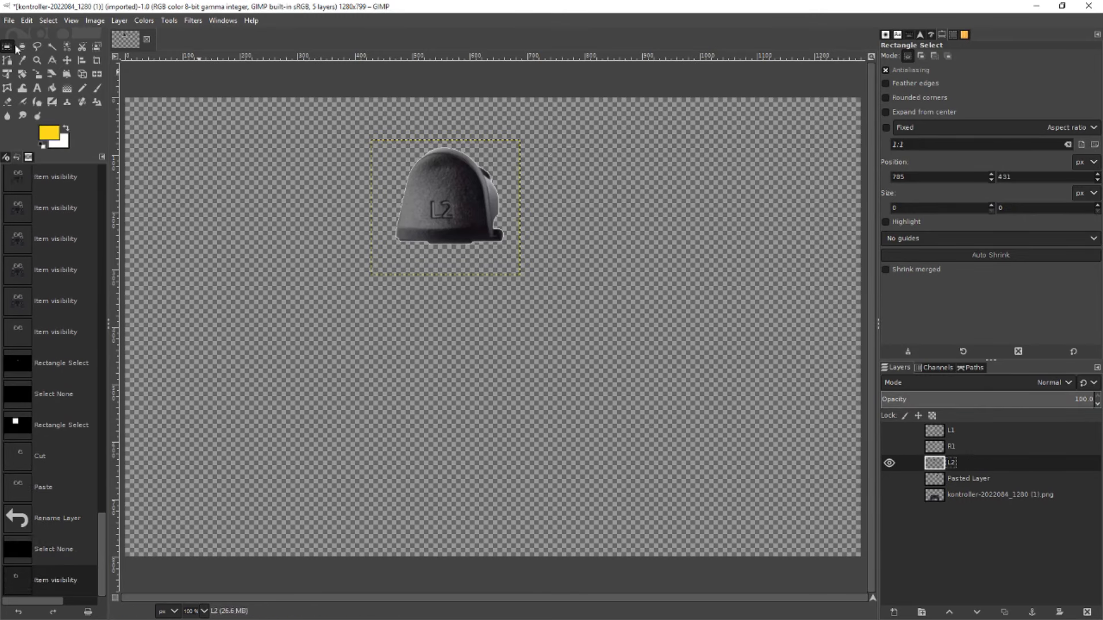
Scale the L2 layer to 65 percent in both width and height
{"action": "left_click", "coordinate": [37, 73]}
{"action": "left_click", "coordinate": [425, 185]}
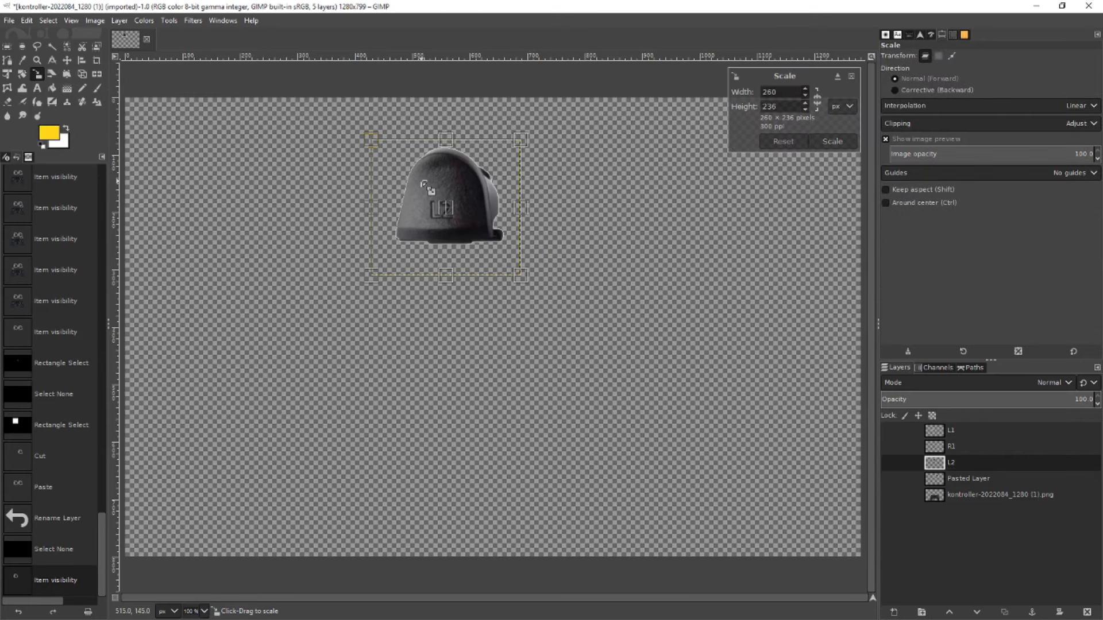
{"action": "left_click", "coordinate": [842, 106]}
{"action": "left_click", "coordinate": [839, 122]}
{"action": "left_click_drag", "start_coordinate": [793, 92], "coordinate": [689, 76]}
{"action": "type", "text": "65"}
{"action": "key", "text": "Tab"}
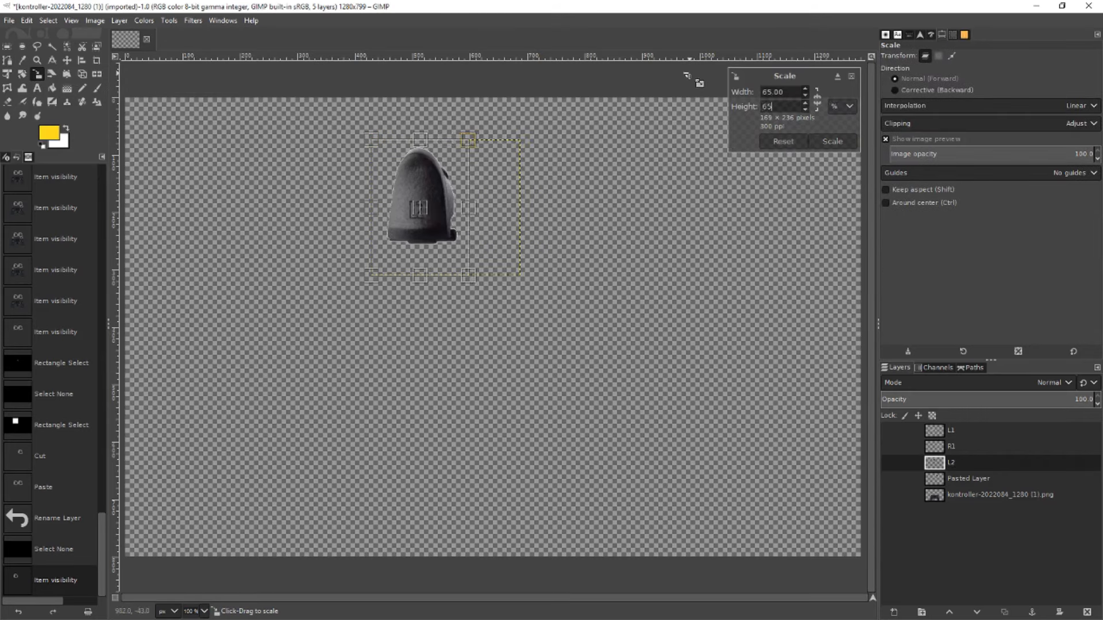
{"action": "type", "text": "65"}
{"action": "key", "text": "Return"}
Show all the hidden layers and move the L2 button directly above the L1 button
{"action": "left_click", "coordinate": [889, 495]}
{"action": "left_click", "coordinate": [889, 479]}
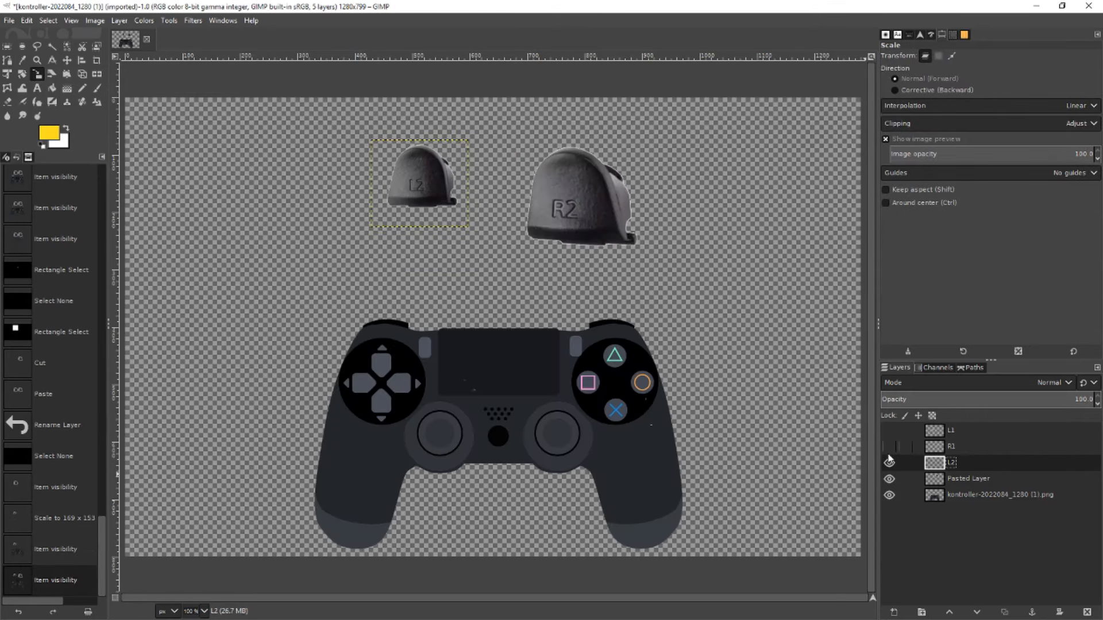
{"action": "left_click", "coordinate": [889, 446]}
{"action": "left_click", "coordinate": [890, 431]}
{"action": "key", "text": "m"}
{"action": "left_click_drag", "start_coordinate": [412, 170], "coordinate": [379, 232]}
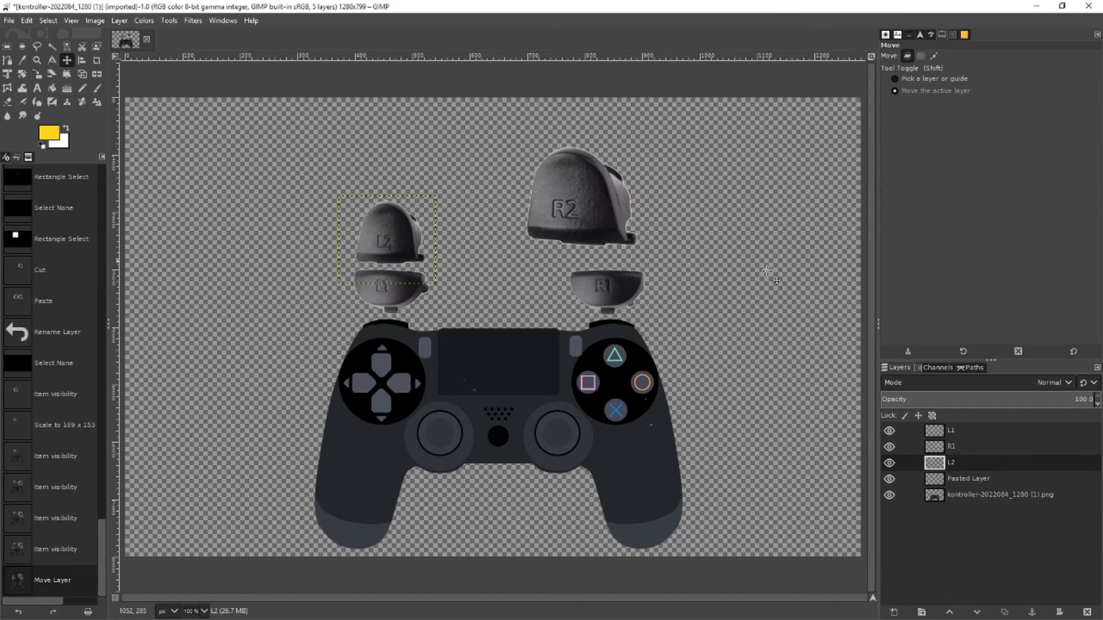
Hide the L2, R1, L1 and controller layers so only the Pasted Layer stays visible
{"action": "left_click", "coordinate": [889, 463]}
{"action": "left_click", "coordinate": [889, 446]}
{"action": "left_click", "coordinate": [889, 430]}
{"action": "left_click", "coordinate": [889, 495]}
Cut the R2 button out of the Pasted Layer and paste it as a new layer in its original position
{"action": "left_click", "coordinate": [7, 46]}
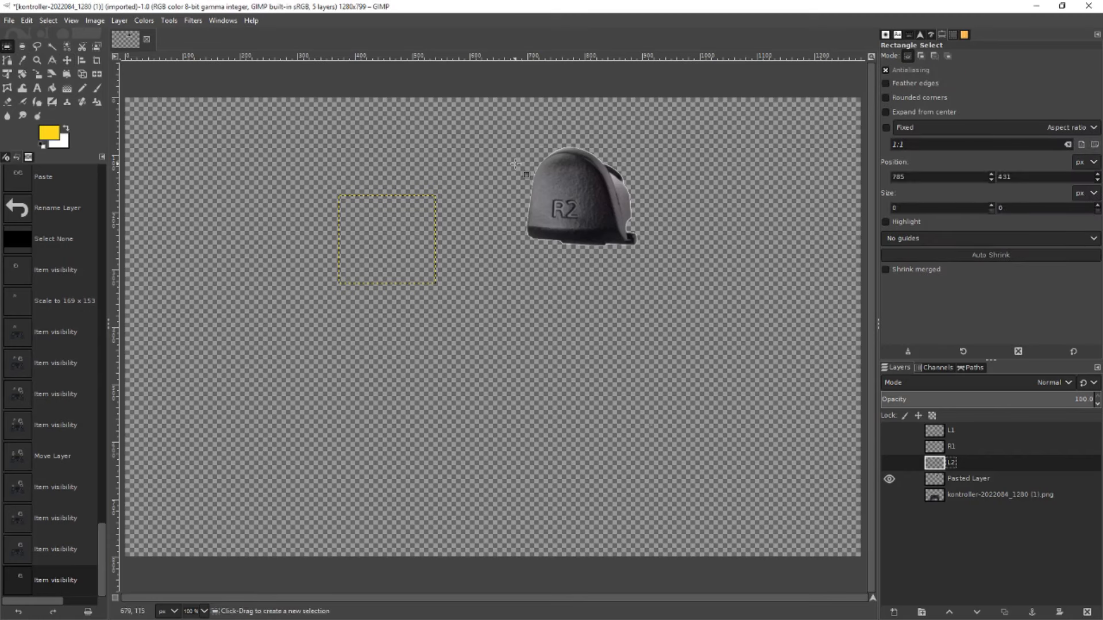
{"action": "left_click_drag", "start_coordinate": [494, 127], "coordinate": [658, 261]}
{"action": "key", "text": "ctrl+x"}
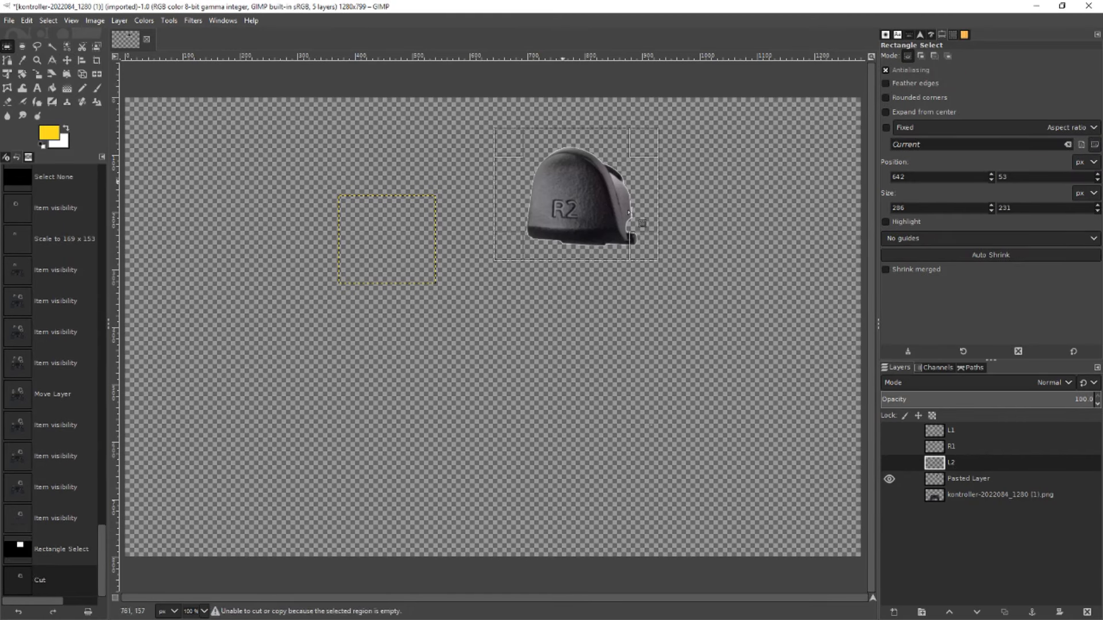
{"action": "left_click", "coordinate": [969, 478]}
{"action": "mouse_move", "coordinate": [495, 131]}
{"action": "left_mouse_down"}
{"action": "mouse_move", "coordinate": [575, 215]}
{"action": "mouse_move", "coordinate": [495, 132]}
{"action": "left_mouse_up"}
{"action": "key", "text": "ctrl+x"}
{"action": "left_click", "coordinate": [27, 21]}
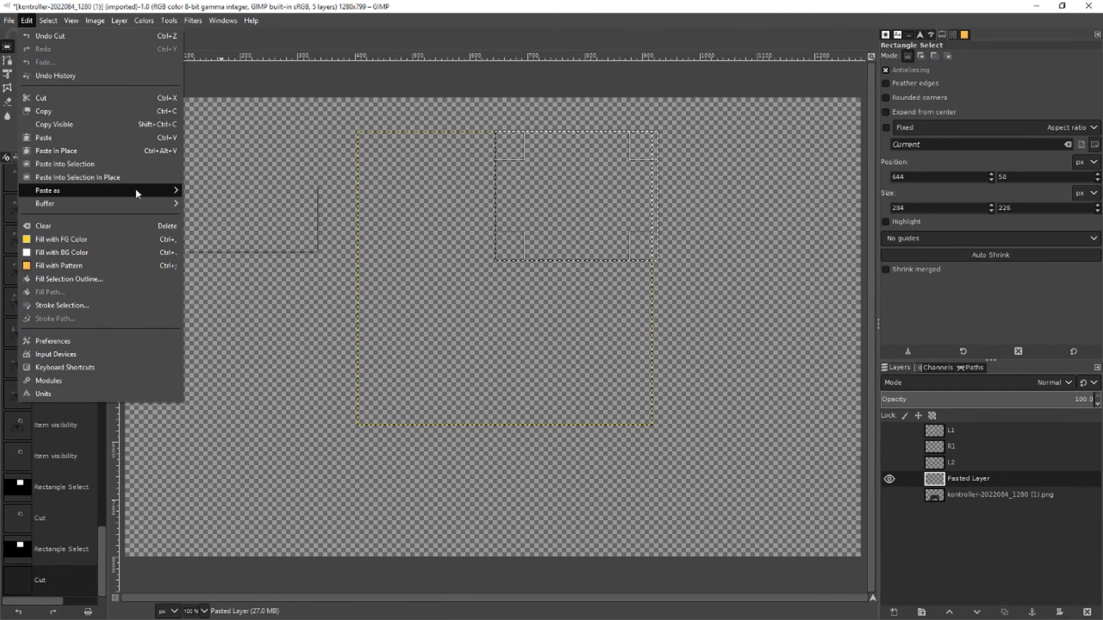
{"action": "left_click", "coordinate": [43, 137]}
Rename the newly pasted layer as R2 and clear the selection
{"action": "double_click", "coordinate": [963, 479]}
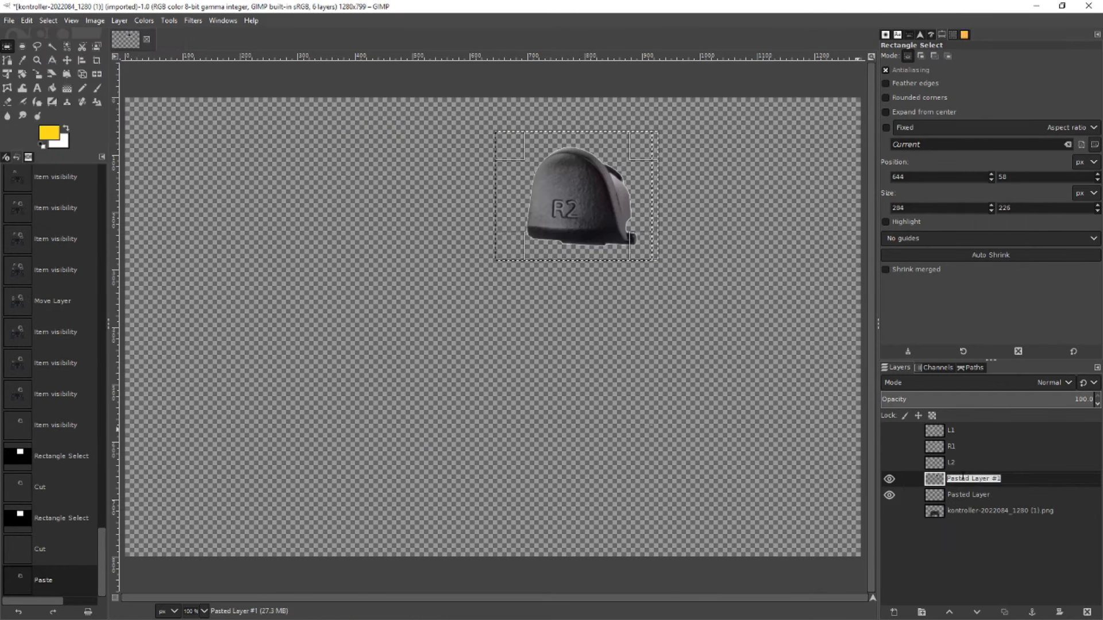
{"action": "type", "text": "R2"}
{"action": "left_click", "coordinate": [555, 127]}
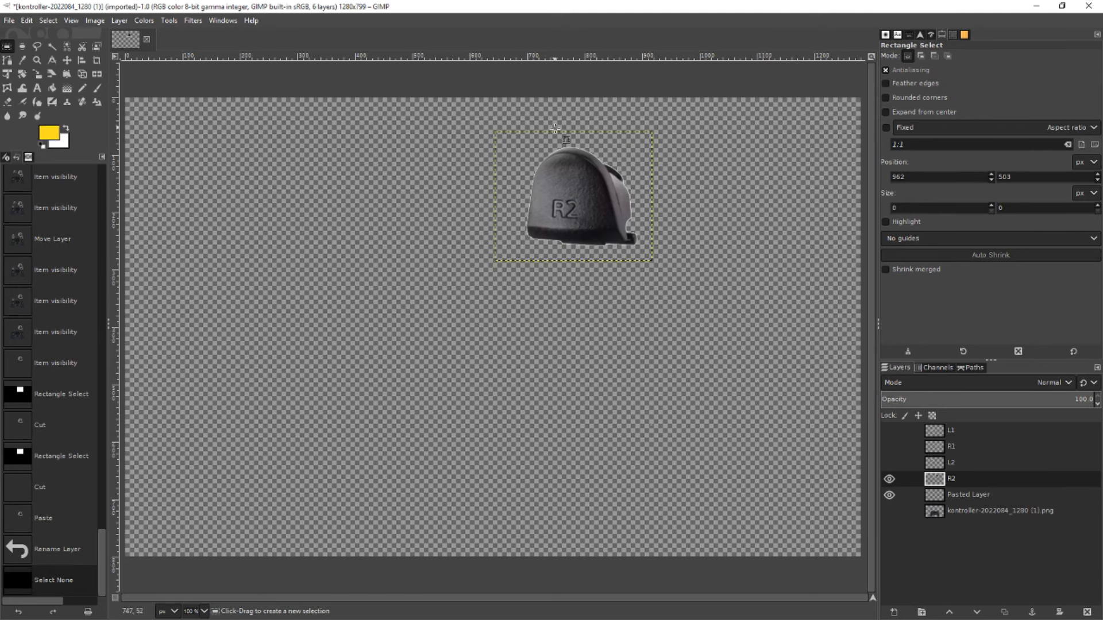
Scale the R2 layer to about 65 percent in both width and height, 177 × 146 pixels
{"action": "left_click", "coordinate": [36, 73]}
{"action": "left_click", "coordinate": [649, 94]}
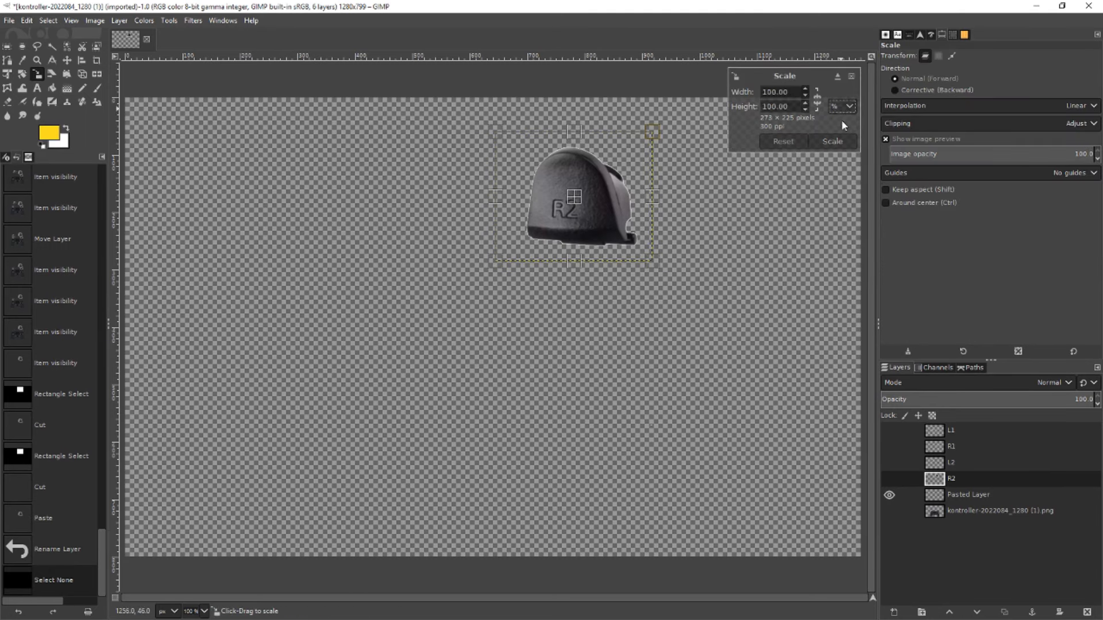
{"action": "type", "text": "64.84"}
{"action": "key", "text": "Return"}
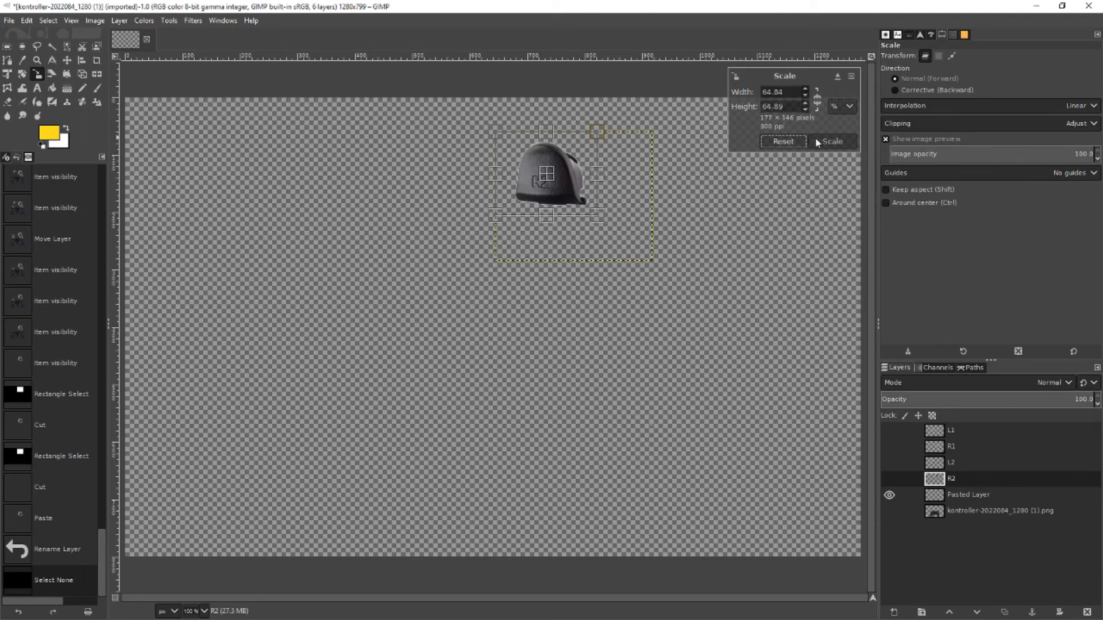
Show the controller, L2, R1 and L1 layers and move the R2 button to just above the R1 button
{"action": "left_click", "coordinate": [890, 511]}
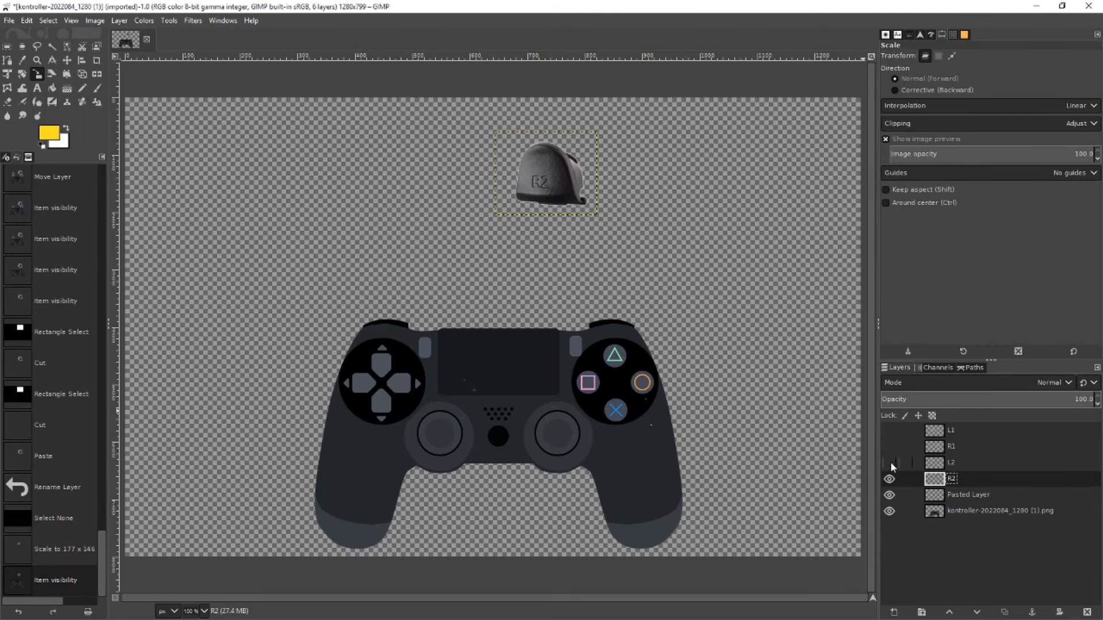
{"action": "left_click_drag", "start_coordinate": [890, 463], "coordinate": [889, 430]}
{"action": "left_click", "coordinate": [66, 60]}
{"action": "left_click_drag", "start_coordinate": [547, 176], "coordinate": [595, 223]}
{"action": "left_click", "coordinate": [743, 236]}
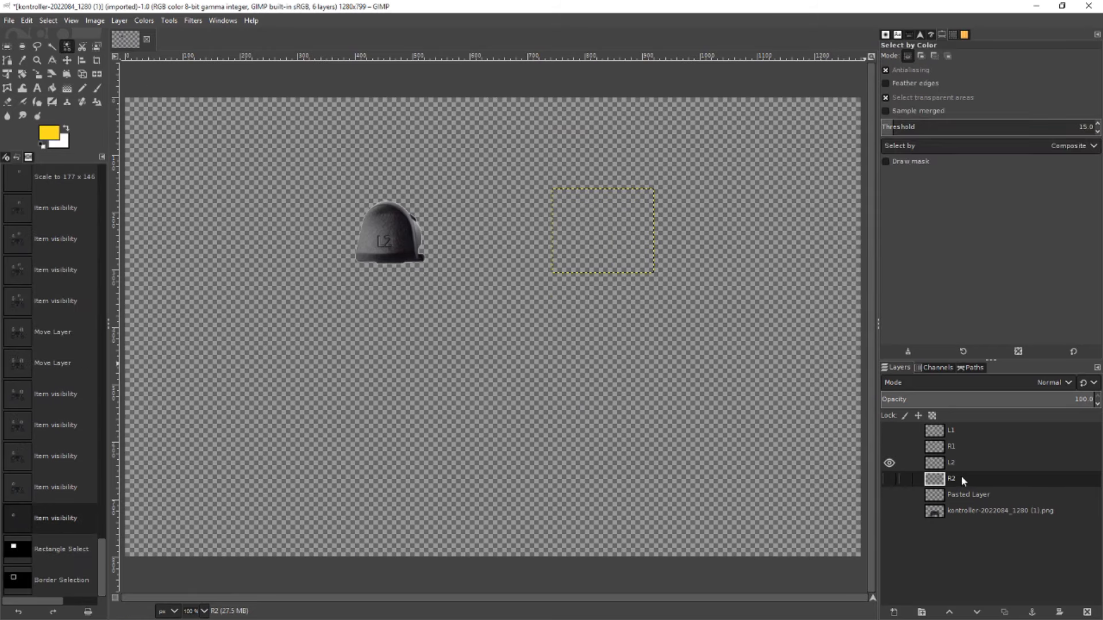
On the L2 layer, select the transparent area around the button by color and turn it into a smooth border selection
{"action": "left_click", "coordinate": [961, 464]}
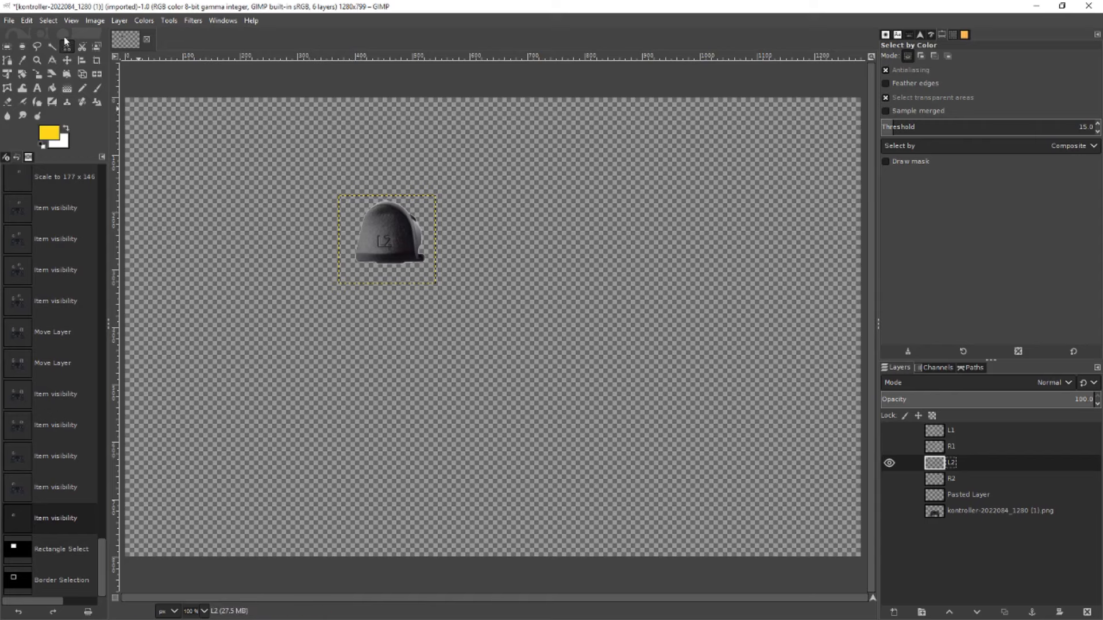
{"action": "left_click", "coordinate": [49, 21]}
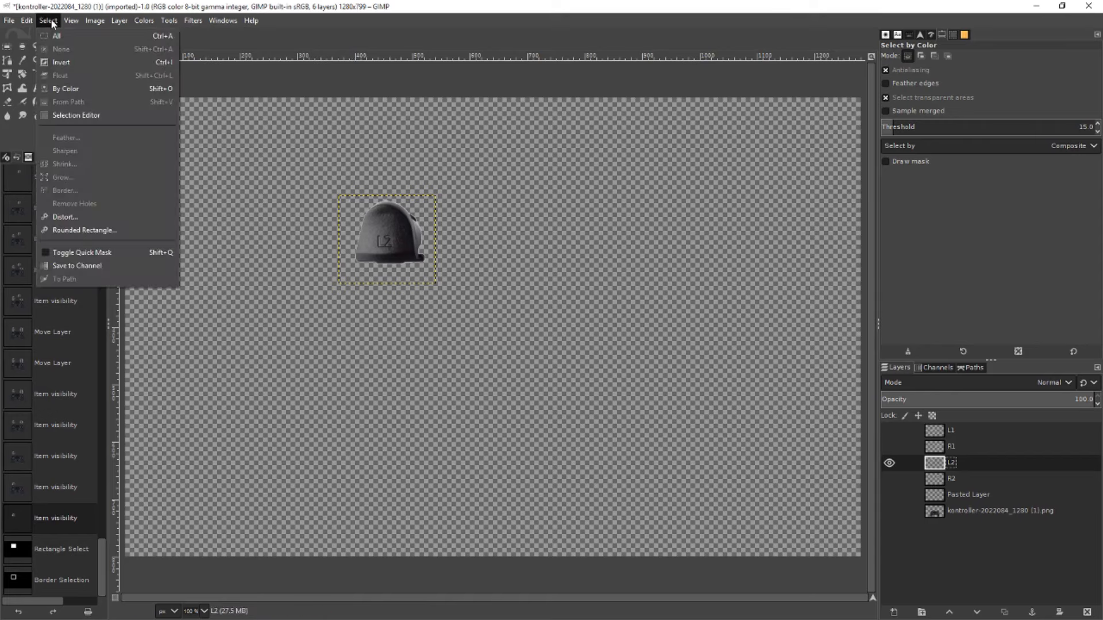
{"action": "left_click", "coordinate": [122, 5]}
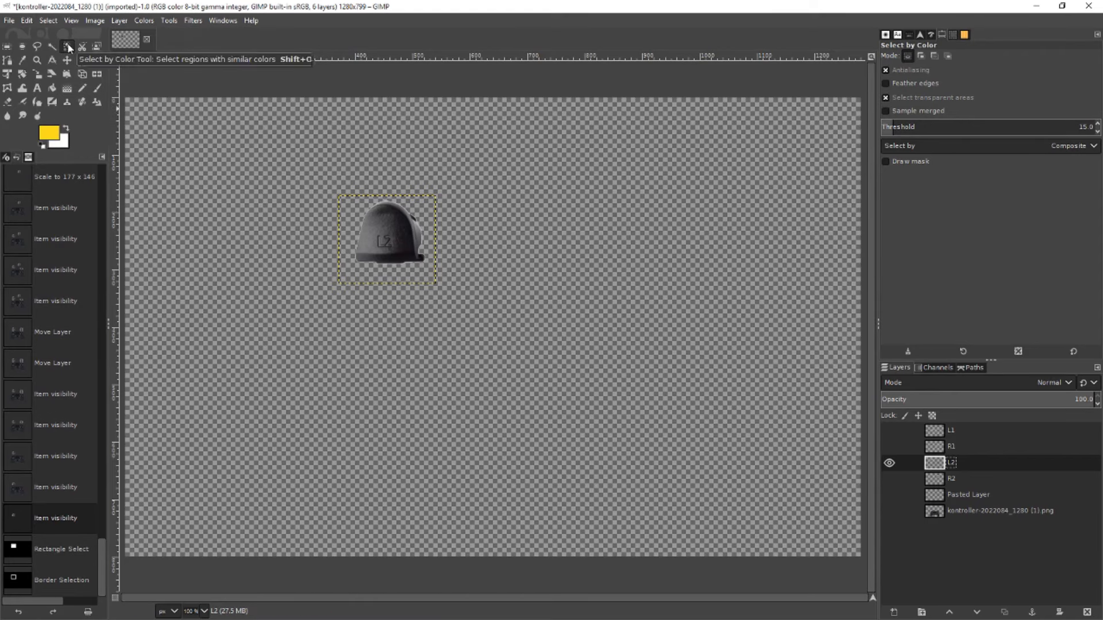
{"action": "left_click", "coordinate": [353, 216]}
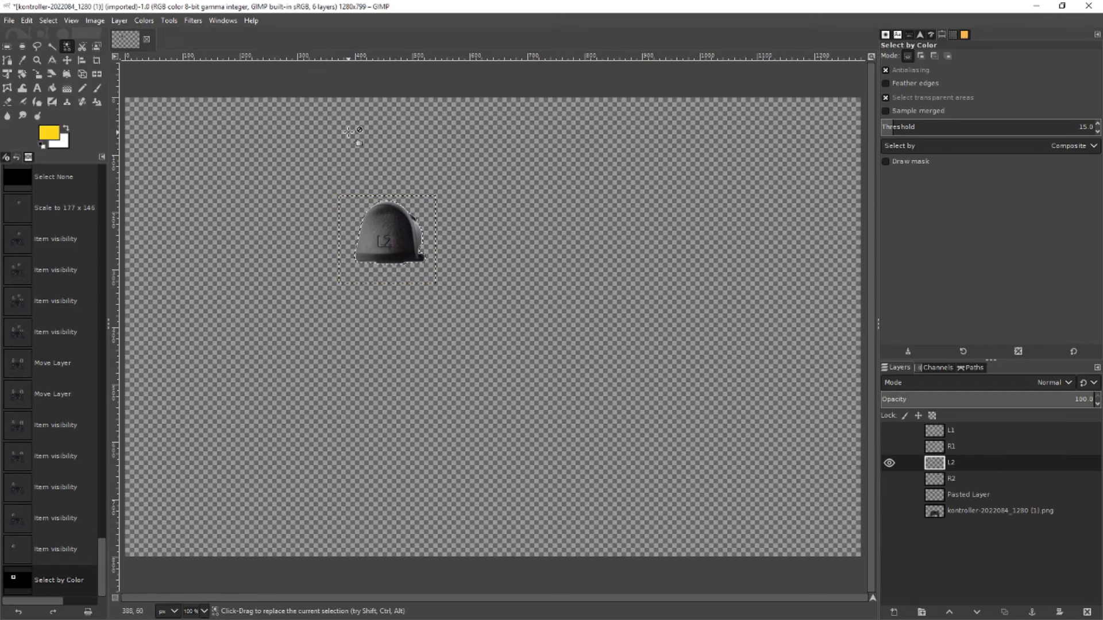
{"action": "left_click", "coordinate": [48, 20]}
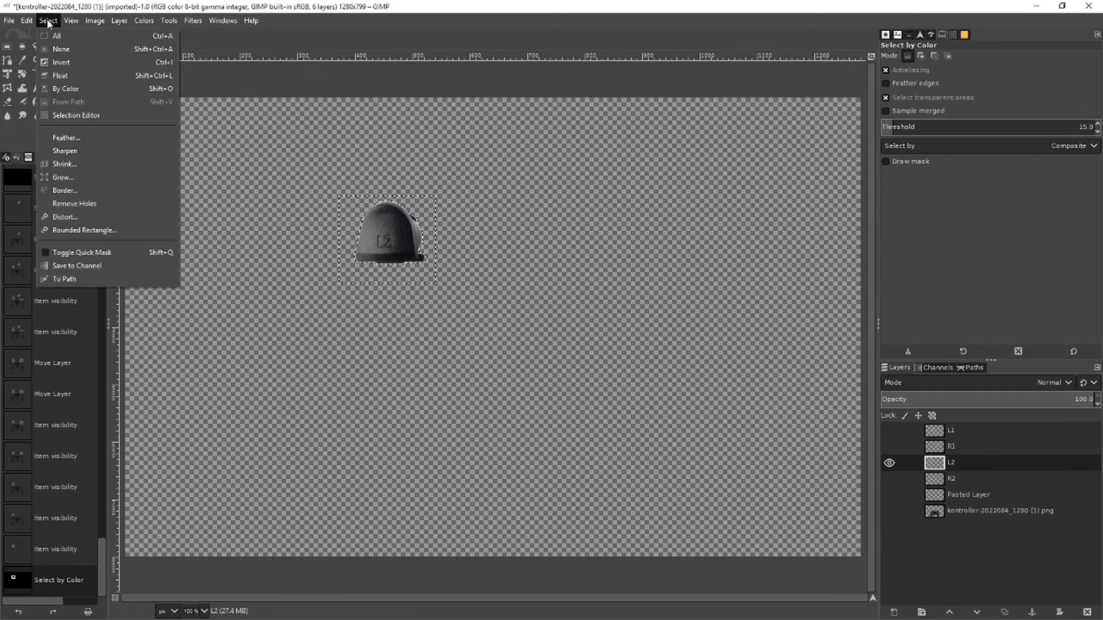
{"action": "left_click", "coordinate": [64, 188]}
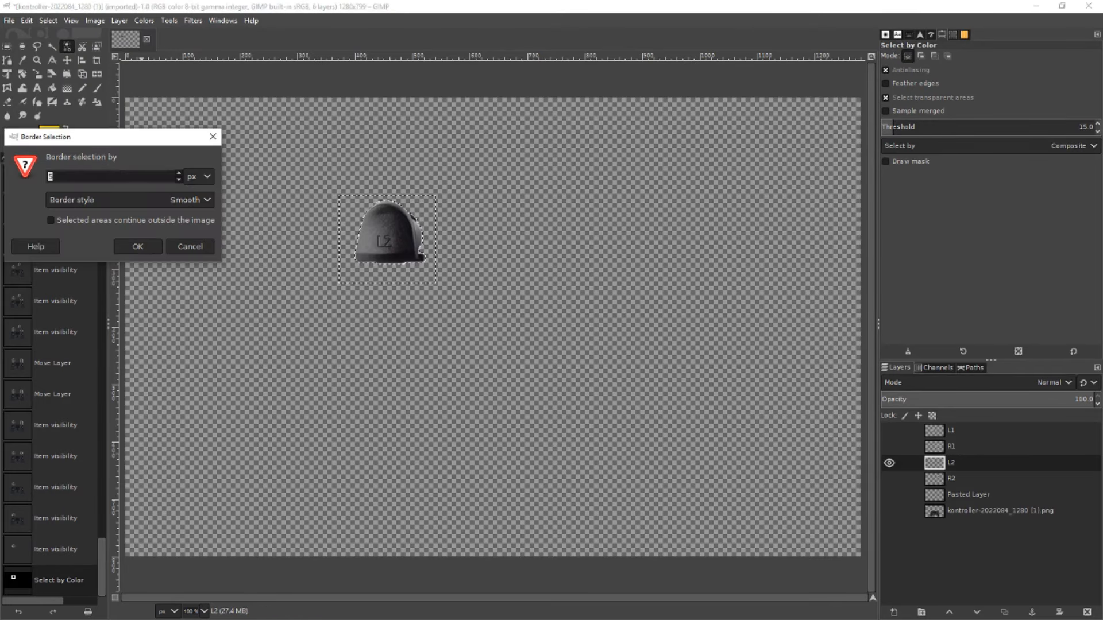
{"action": "left_click", "coordinate": [136, 247]}
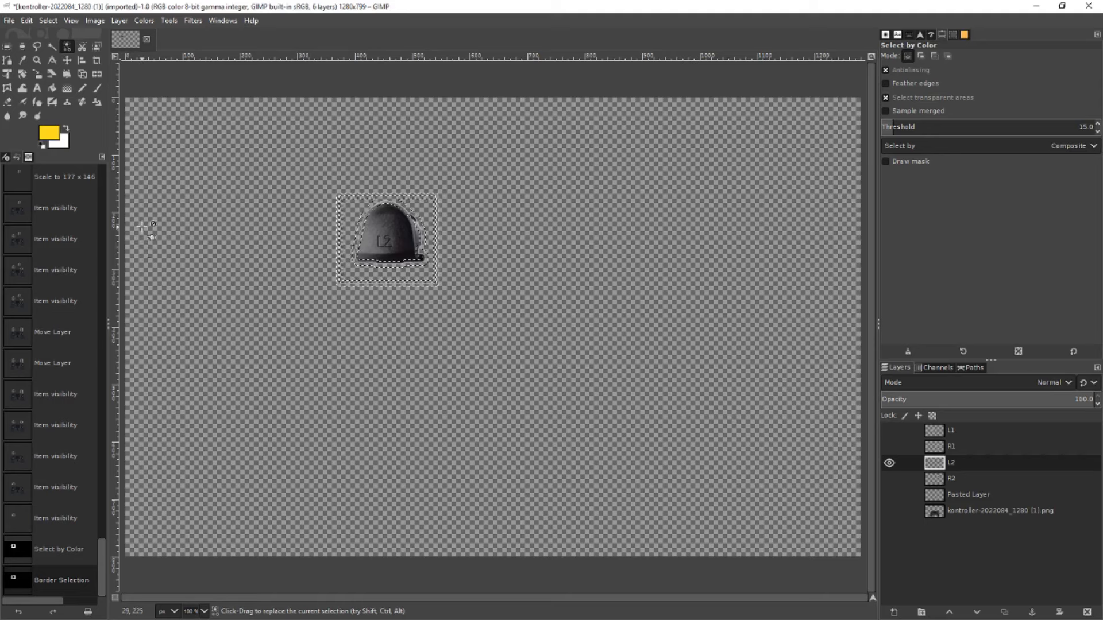
Bucket-fill the border selection around the L2 button with the yellow foreground color
{"action": "left_click", "coordinate": [53, 90]}
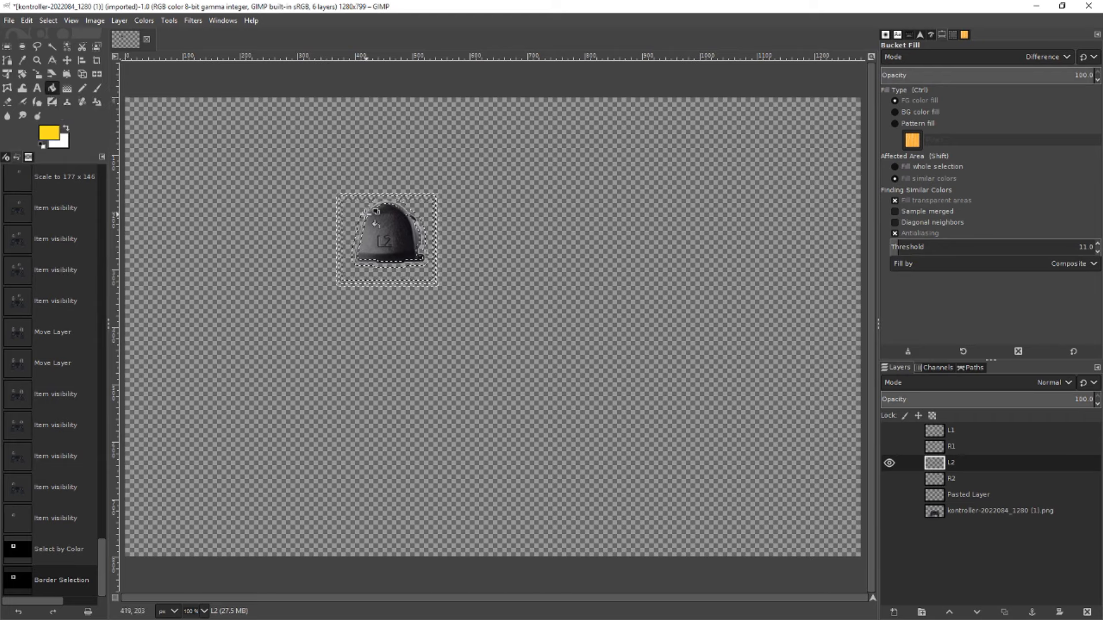
{"action": "left_click", "coordinate": [374, 215]}
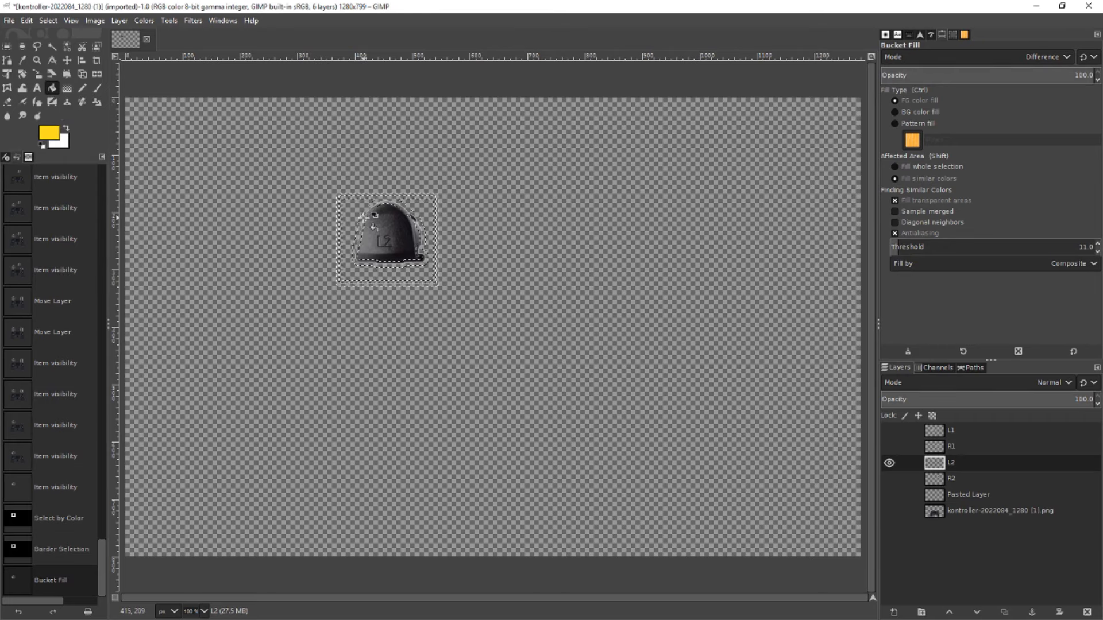
{"action": "left_click", "coordinate": [372, 214]}
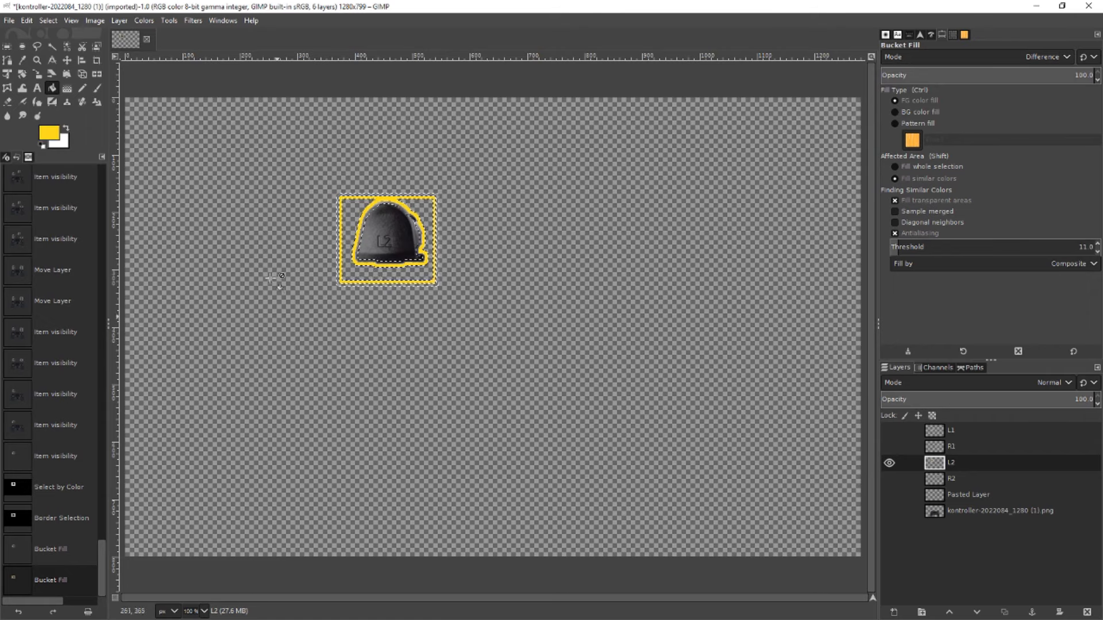
Erase the yellow rectangular frame along the L2 layer's edges, leaving only the outline around the button
{"action": "left_click", "coordinate": [7, 116]}
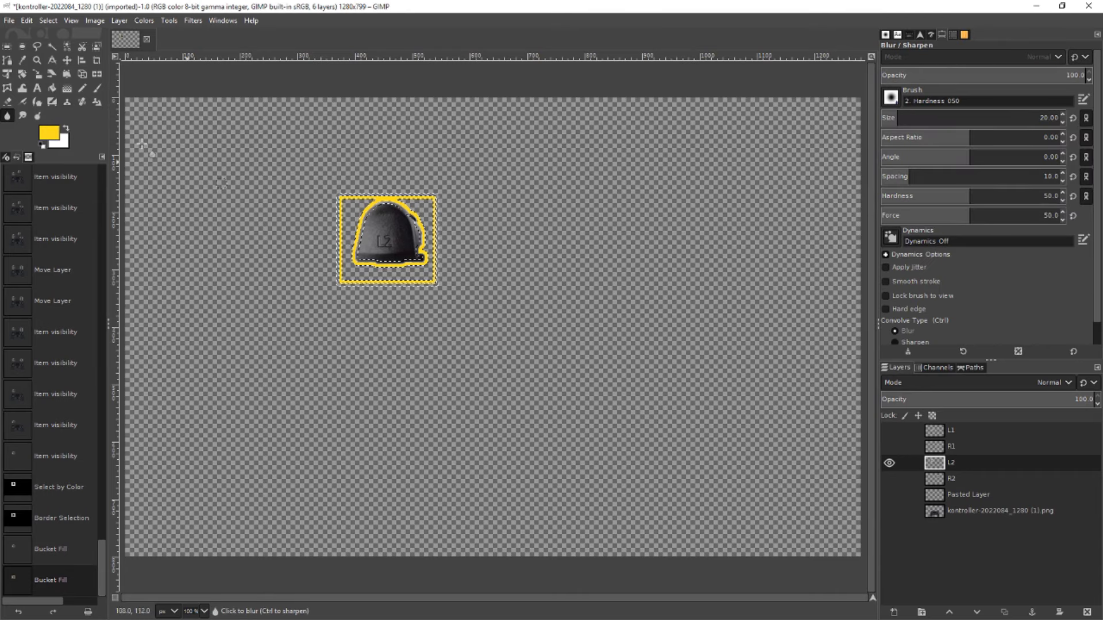
{"action": "key", "text": "shift+e"}
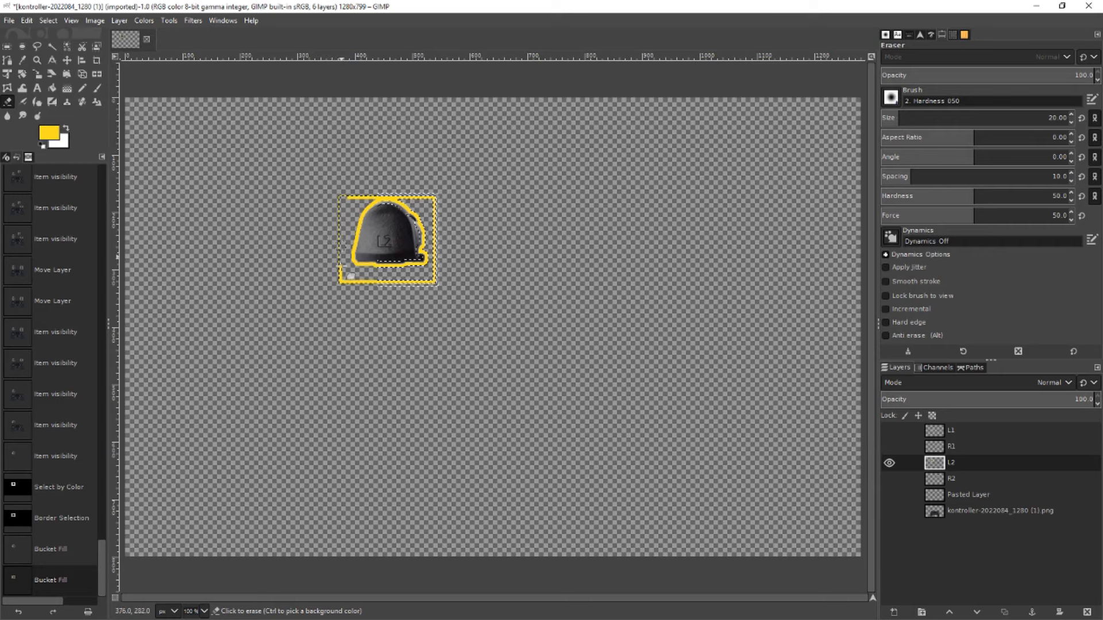
{"action": "mouse_move", "coordinate": [338, 284]}
{"action": "left_mouse_down"}
{"action": "mouse_move", "coordinate": [435, 284]}
{"action": "mouse_move", "coordinate": [425, 278]}
{"action": "mouse_move", "coordinate": [437, 254]}
{"action": "mouse_move", "coordinate": [430, 278]}
{"action": "mouse_move", "coordinate": [438, 270]}
{"action": "mouse_move", "coordinate": [432, 200]}
{"action": "mouse_move", "coordinate": [384, 183]}
{"action": "mouse_move", "coordinate": [329, 193]}
{"action": "mouse_move", "coordinate": [369, 195]}
{"action": "left_mouse_up"}
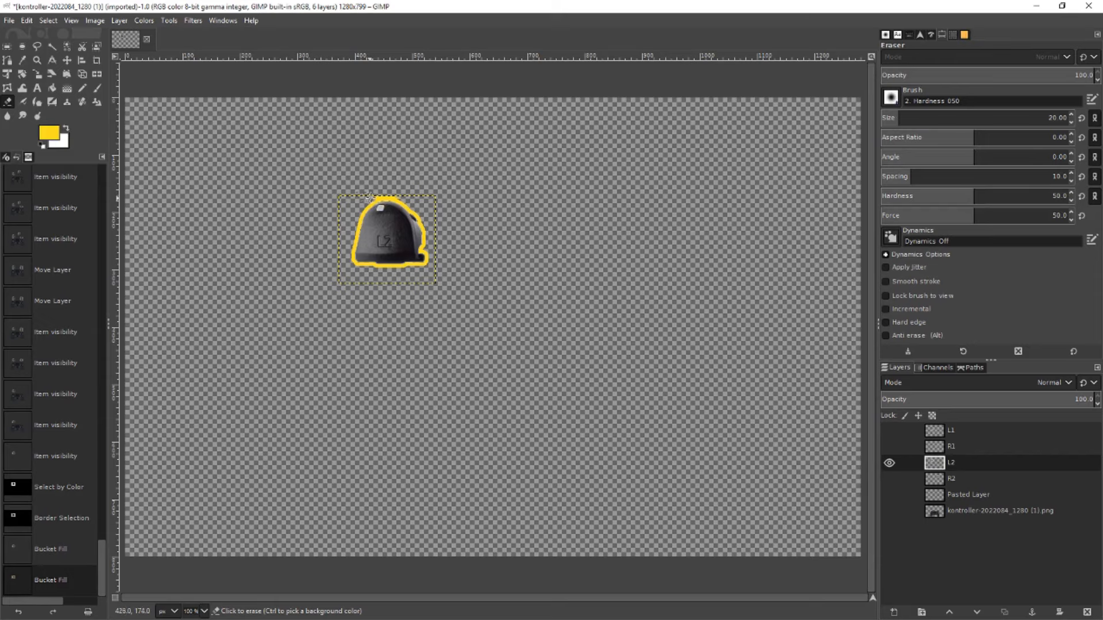
{"action": "mouse_move", "coordinate": [337, 197]}
{"action": "left_mouse_down"}
{"action": "mouse_move", "coordinate": [402, 194]}
{"action": "mouse_move", "coordinate": [347, 199]}
{"action": "left_mouse_up"}
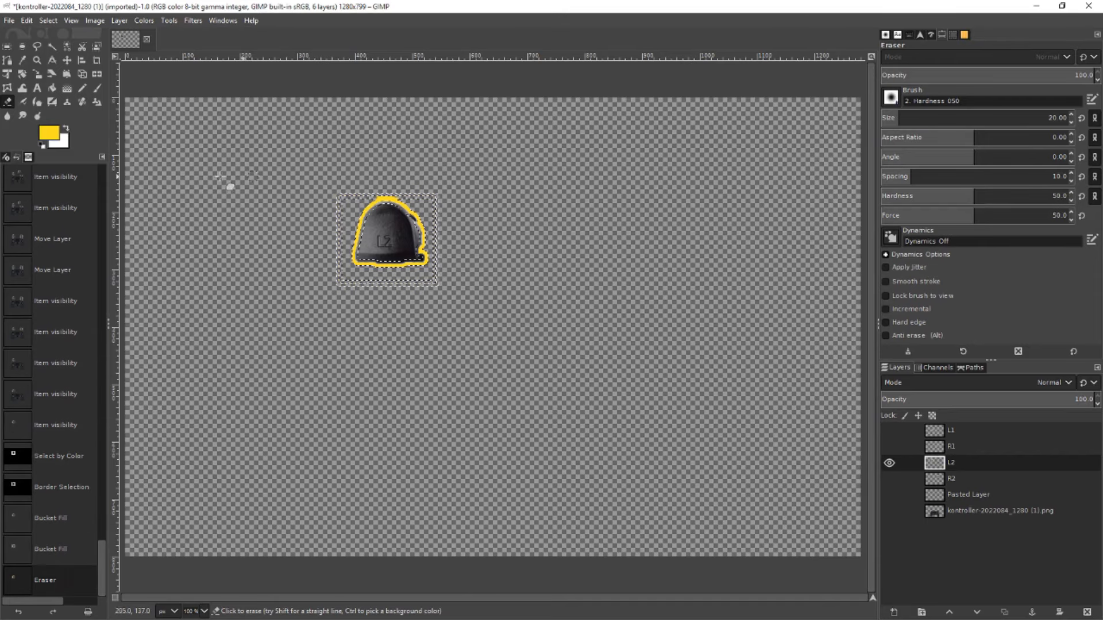
Make the R2, Pasted Layer, controller, R1 and L1 layers visible again
{"action": "left_click", "coordinate": [889, 479]}
{"action": "left_click", "coordinate": [890, 494]}
{"action": "left_click", "coordinate": [889, 510]}
{"action": "left_click", "coordinate": [889, 447]}
{"action": "left_click", "coordinate": [889, 431]}
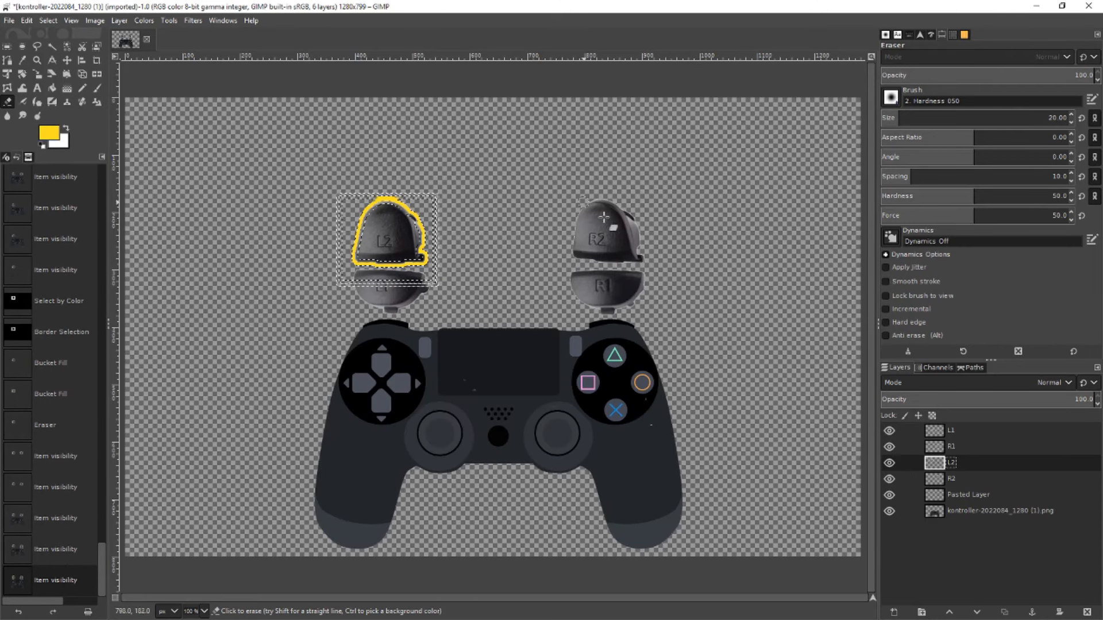
Save the image as controller.xcf in the Youtube Picture Editing folder
{"action": "left_click", "coordinate": [10, 20]}
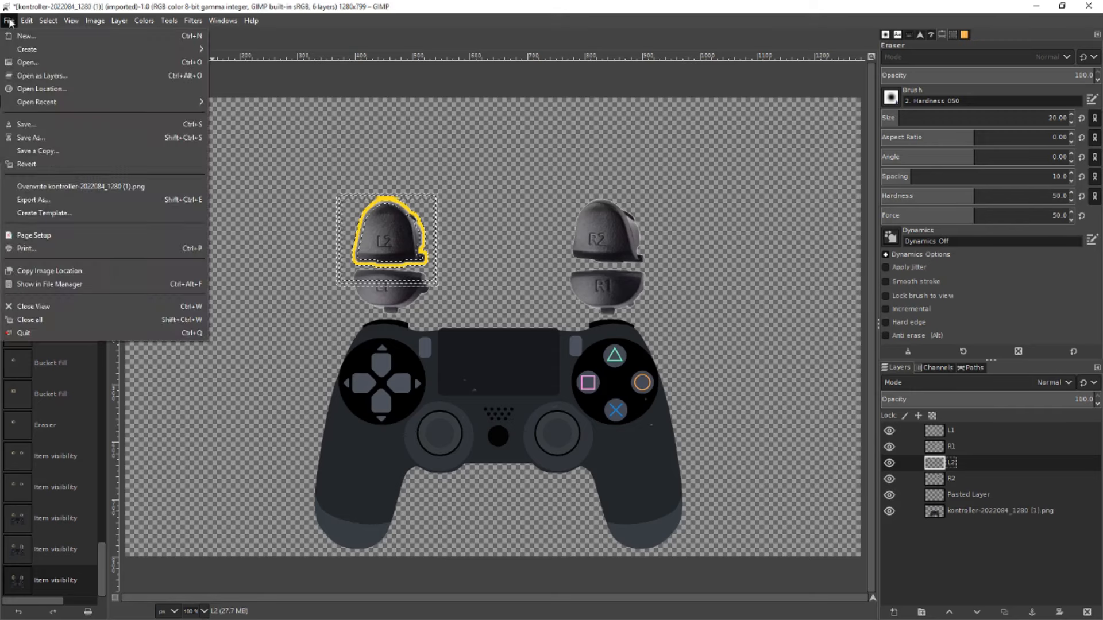
{"action": "left_click", "coordinate": [34, 139]}
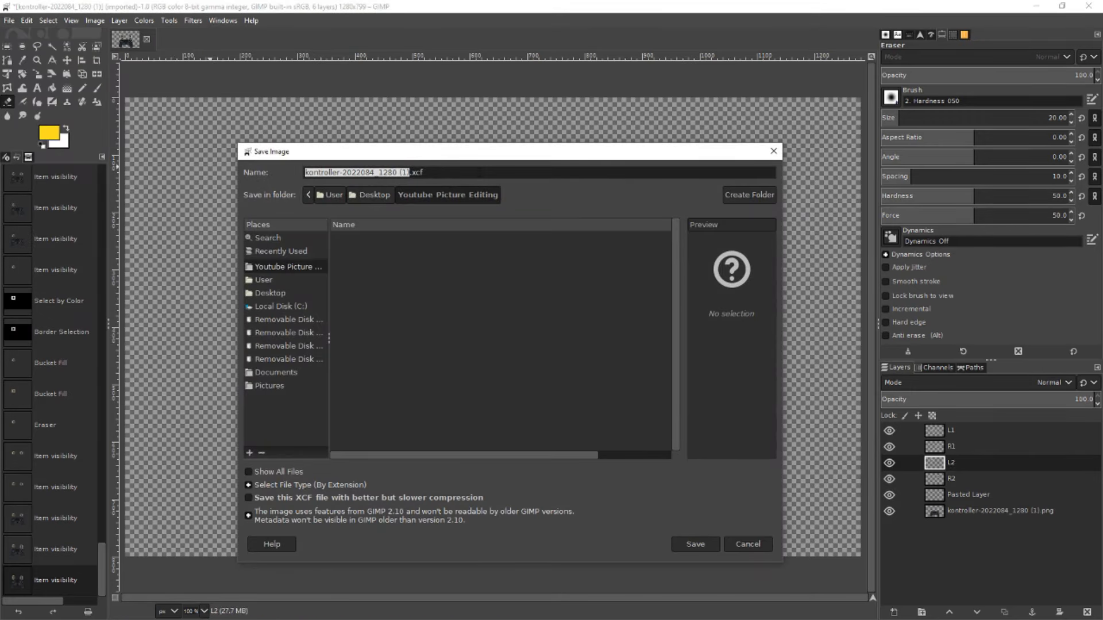
{"action": "type", "text": "controller"}
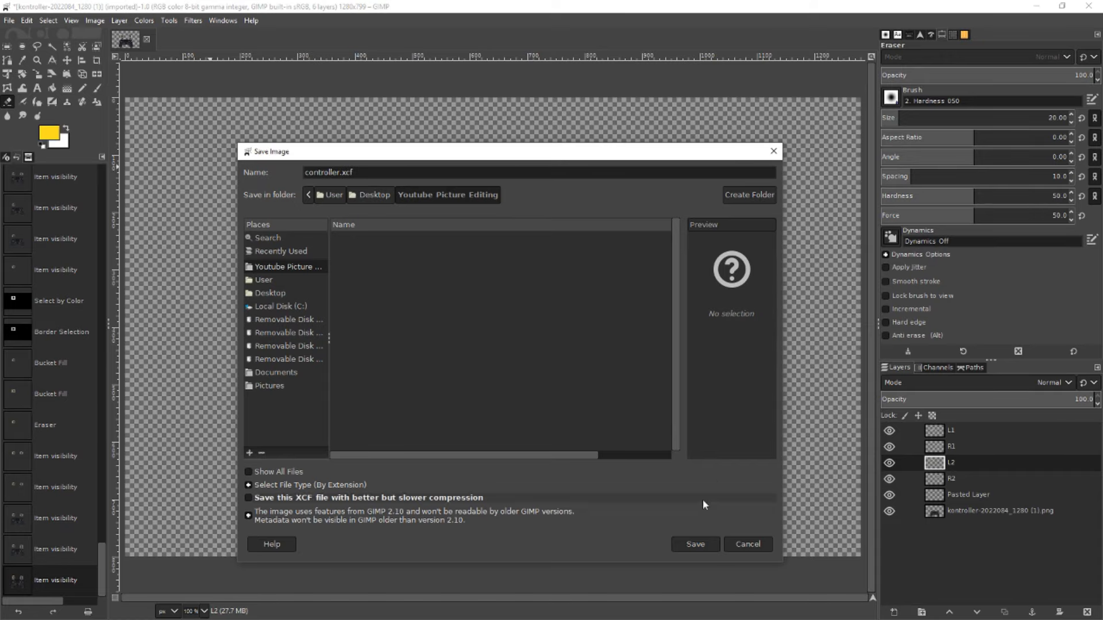
{"action": "left_click", "coordinate": [694, 544]}
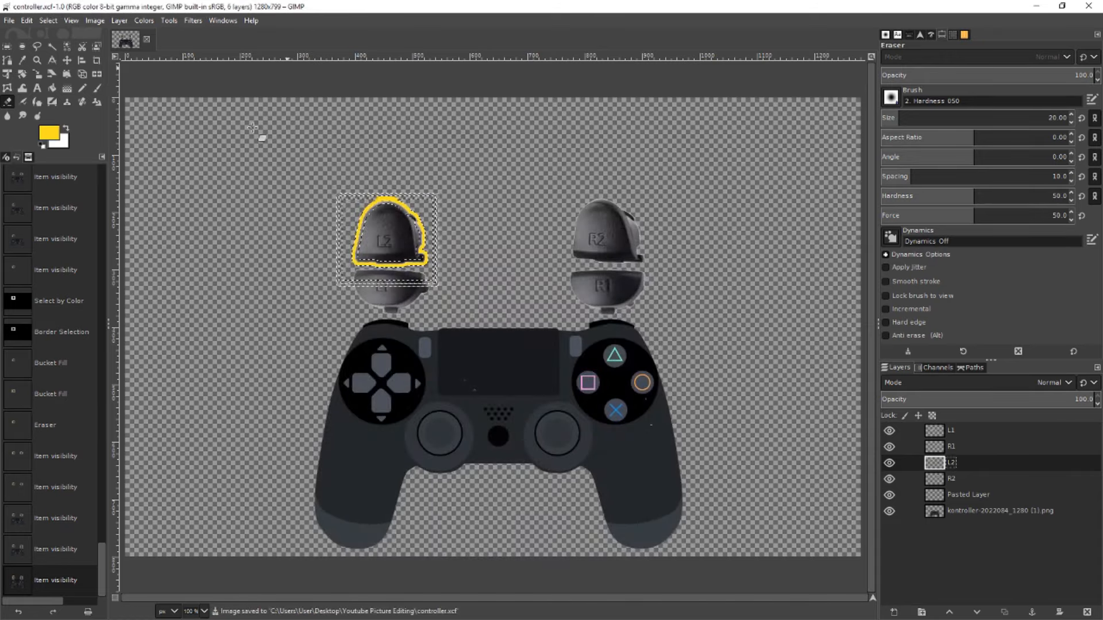
Export the image as controller.png to the Youtube Picture Editing folder with the offered PNG options
{"action": "left_click", "coordinate": [9, 20]}
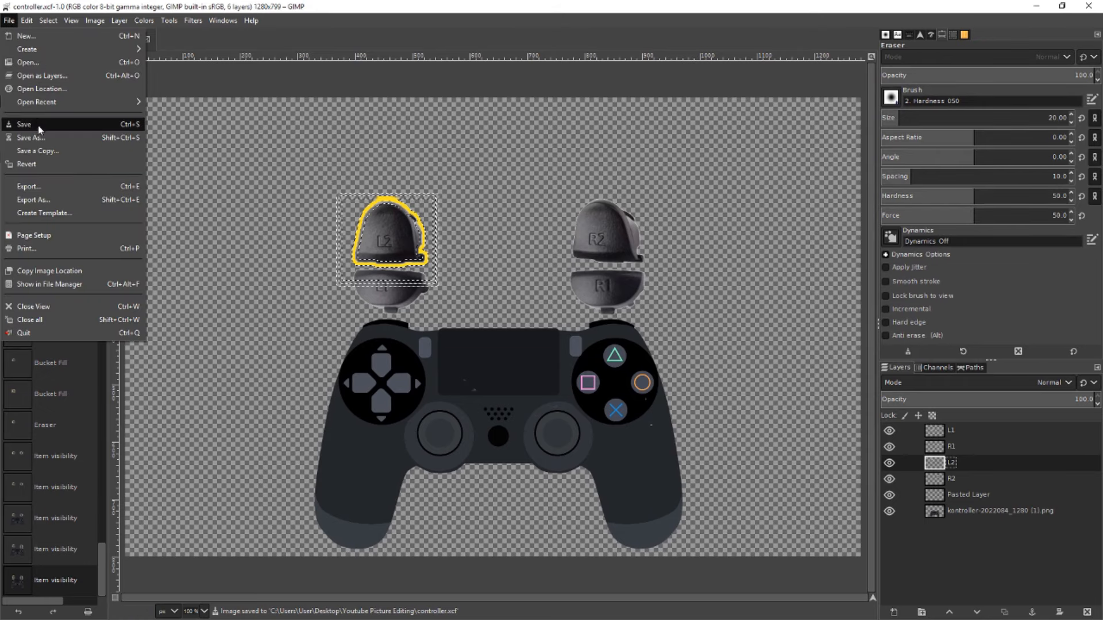
{"action": "left_click", "coordinate": [31, 198]}
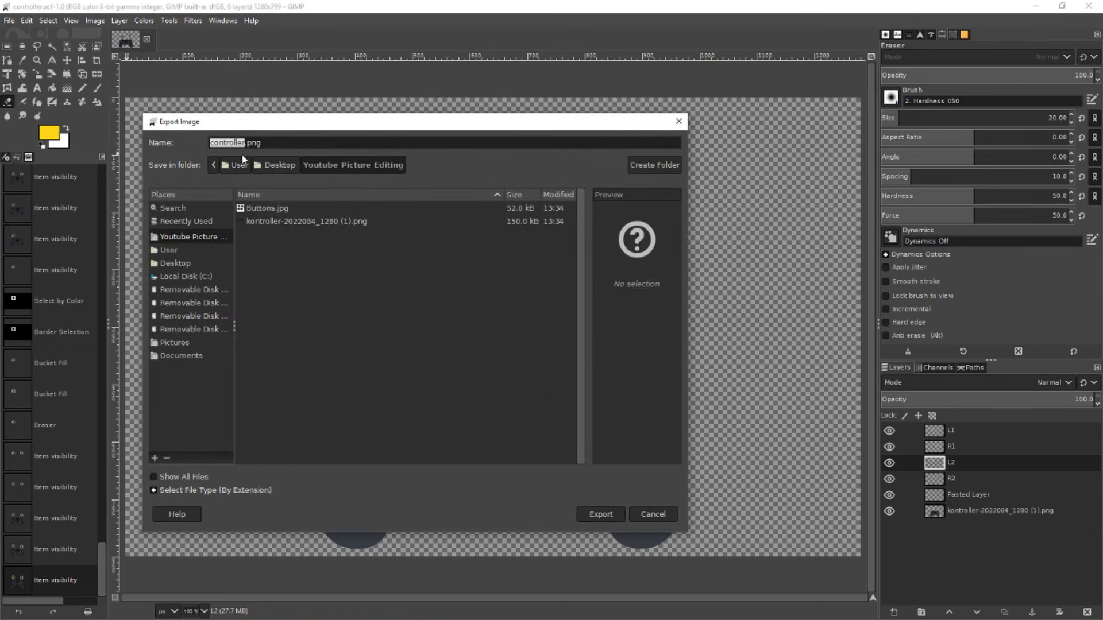
{"action": "left_click", "coordinate": [597, 516]}
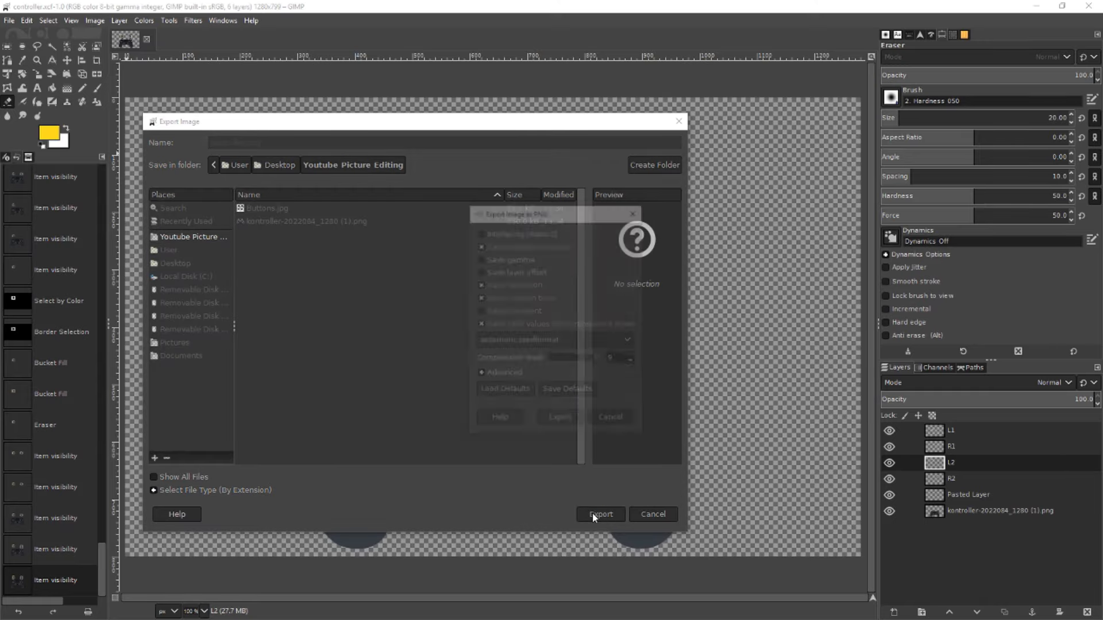
{"action": "left_click", "coordinate": [566, 422]}
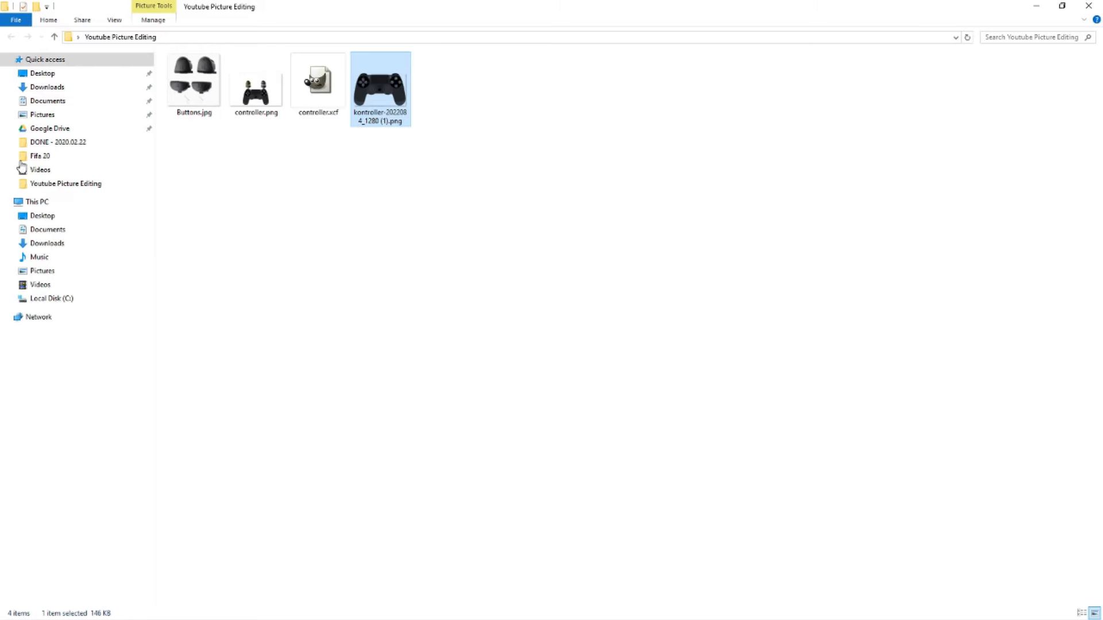
Open controller.png from the Youtube Picture Editing folder in paint.net
{"action": "left_click", "coordinate": [262, 99]}
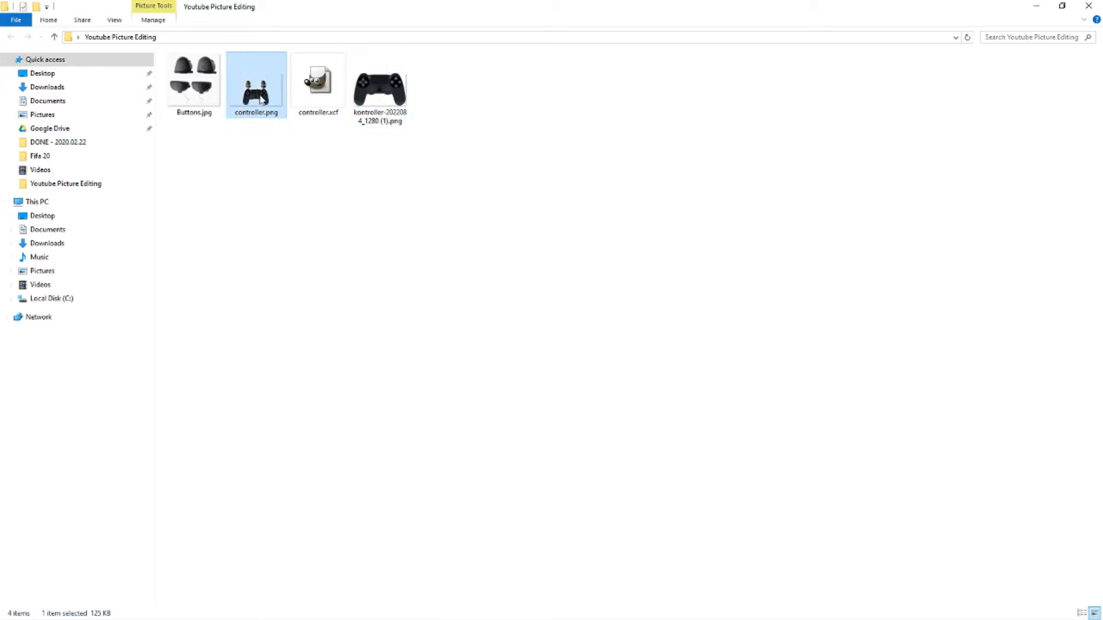
{"action": "right_click", "coordinate": [259, 94]}
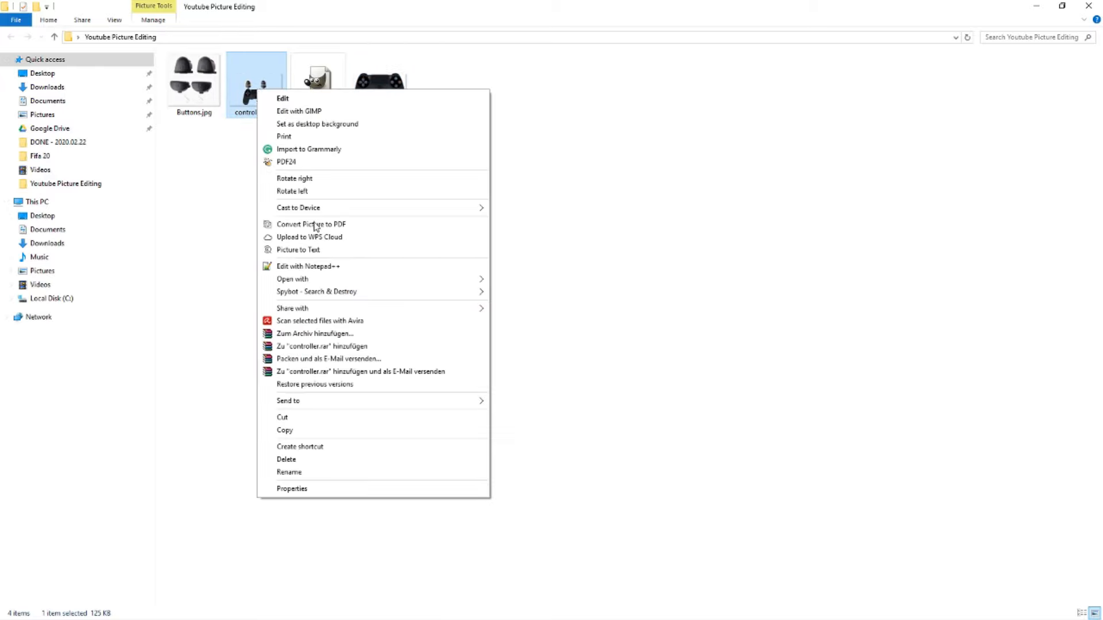
{"action": "mouse_move", "coordinate": [351, 282]}
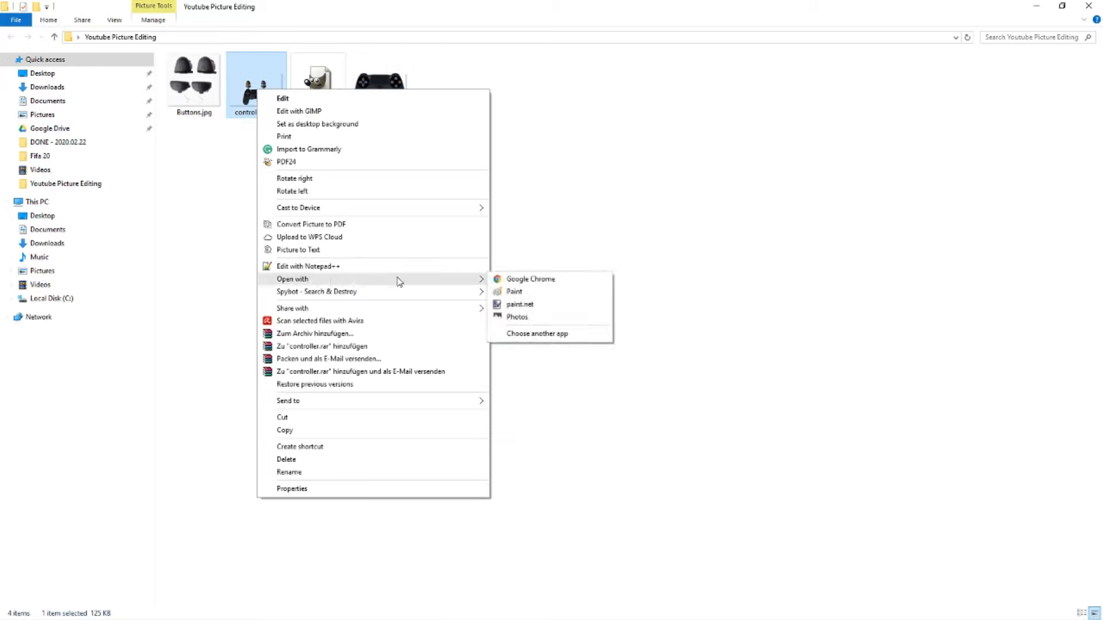
{"action": "left_click", "coordinate": [520, 304]}
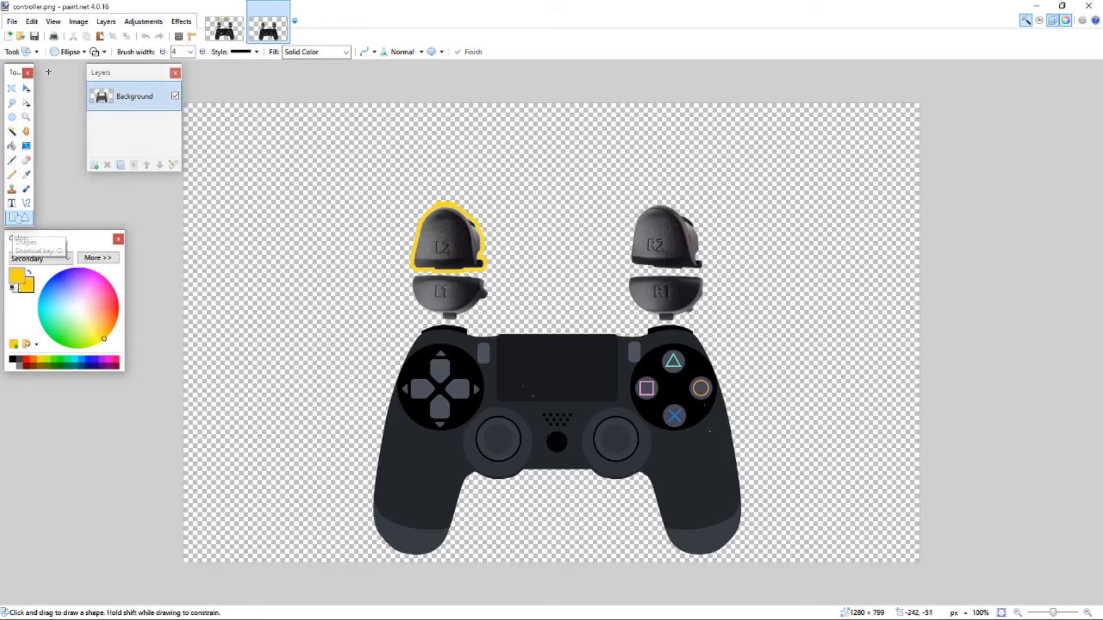
Set the secondary color to black and draw a filled yellow five-point star about 66 × 64 pixels above the L2 button
{"action": "left_click", "coordinate": [68, 52]}
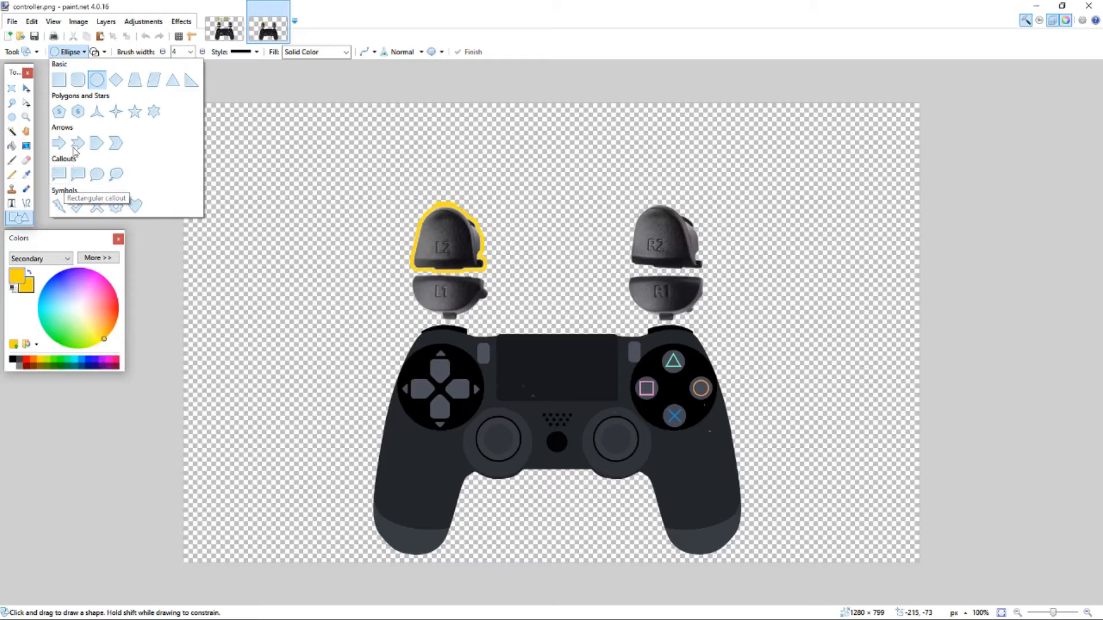
{"action": "left_click", "coordinate": [135, 112]}
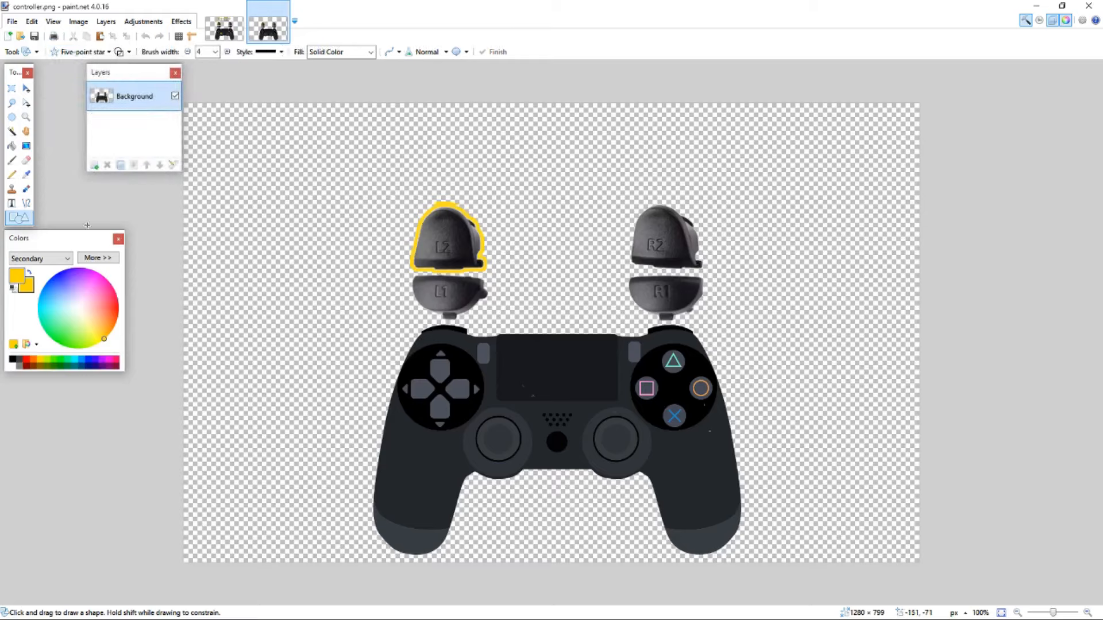
{"action": "left_click", "coordinate": [21, 277]}
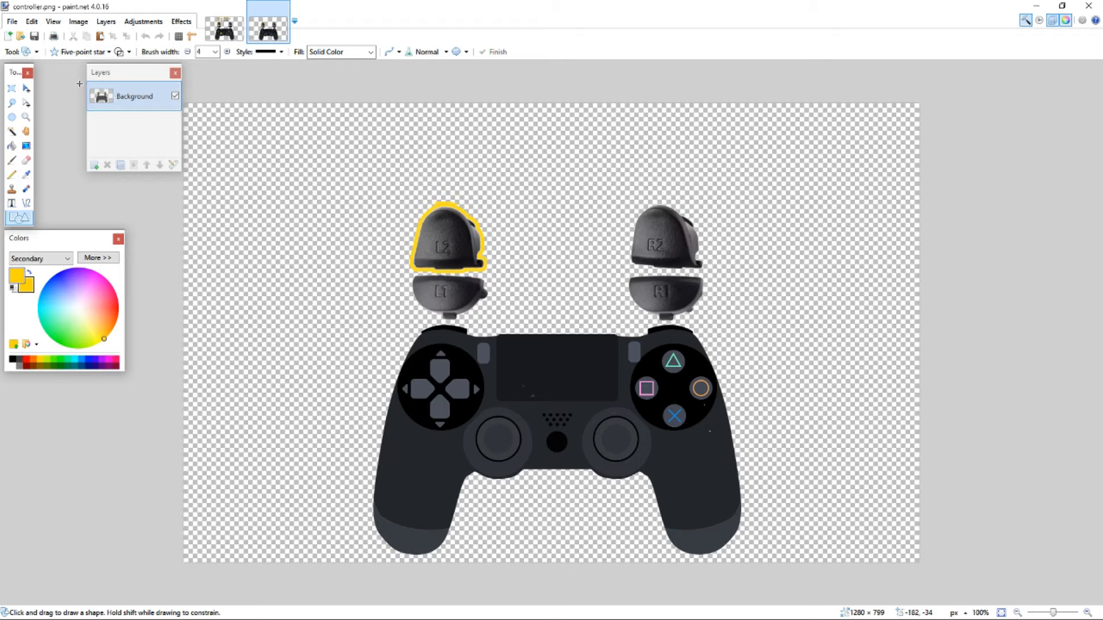
{"action": "left_click", "coordinate": [12, 360]}
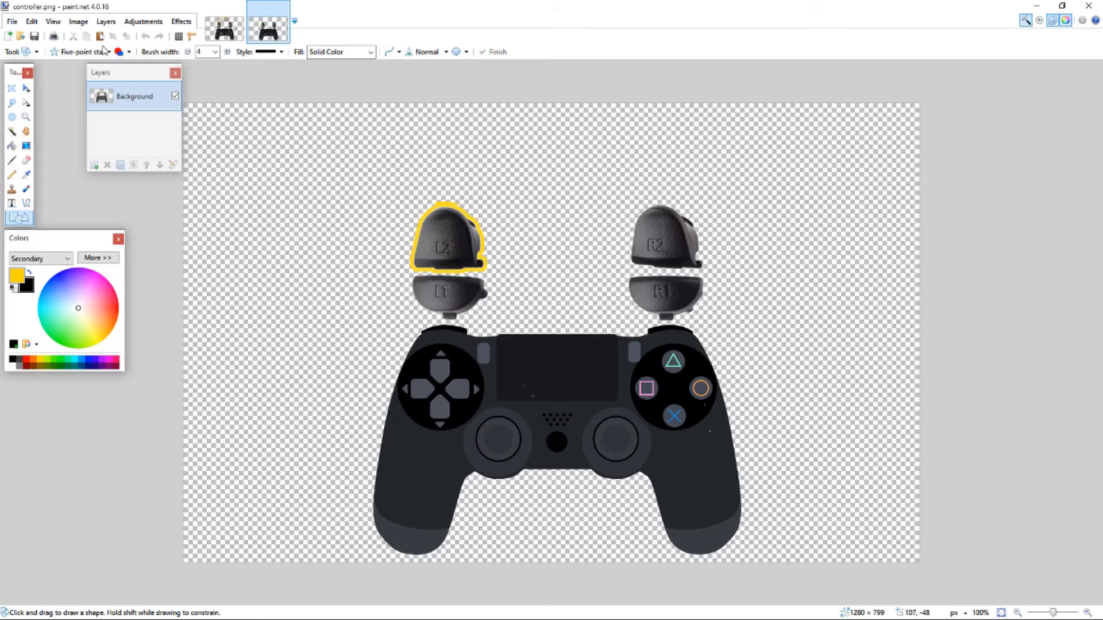
{"action": "left_click_drag", "start_coordinate": [432, 130], "coordinate": [470, 167]}
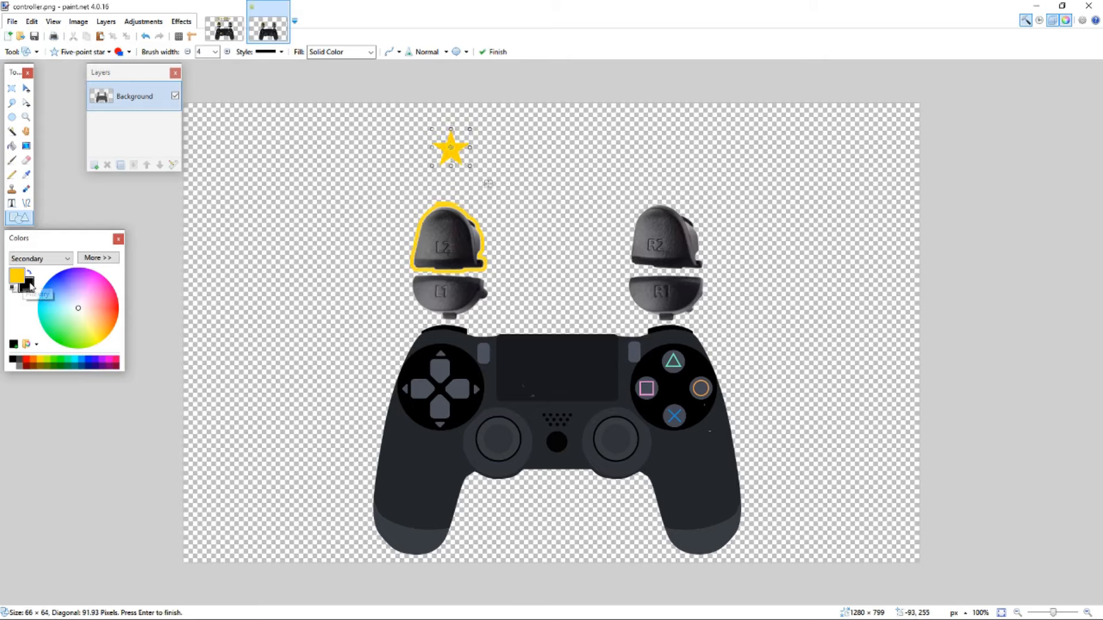
Change the star to a filled shape with a black outline and yellow fill, and shift it slightly upward above the L2 button
{"action": "left_click", "coordinate": [128, 51]}
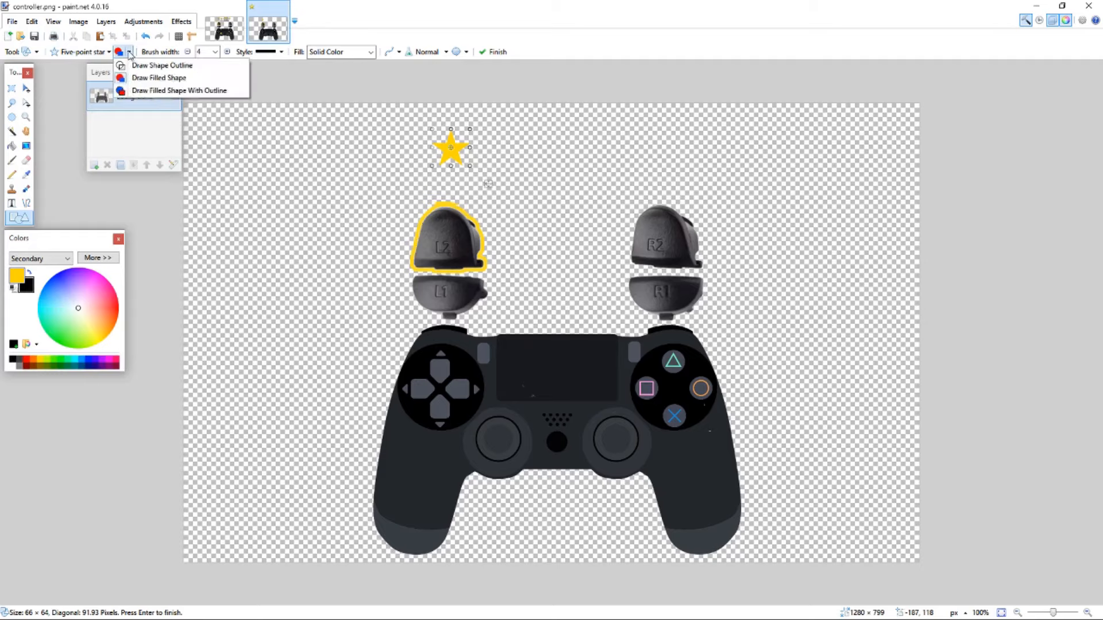
{"action": "left_click", "coordinate": [142, 91]}
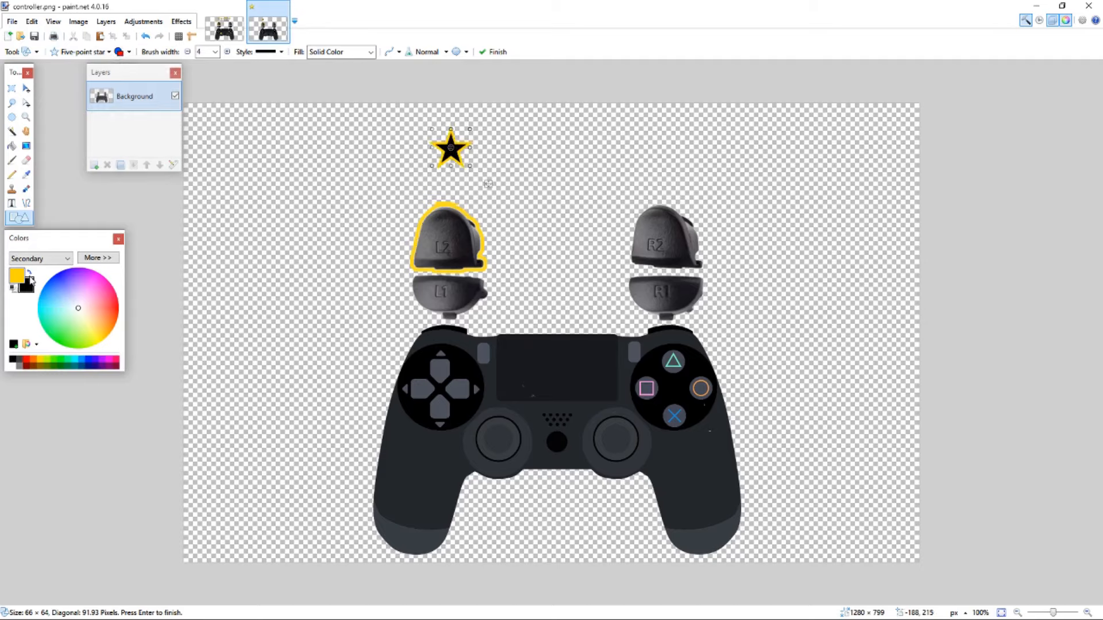
{"action": "left_click", "coordinate": [22, 278]}
{"action": "left_click", "coordinate": [12, 361]}
{"action": "right_click", "coordinate": [13, 361]}
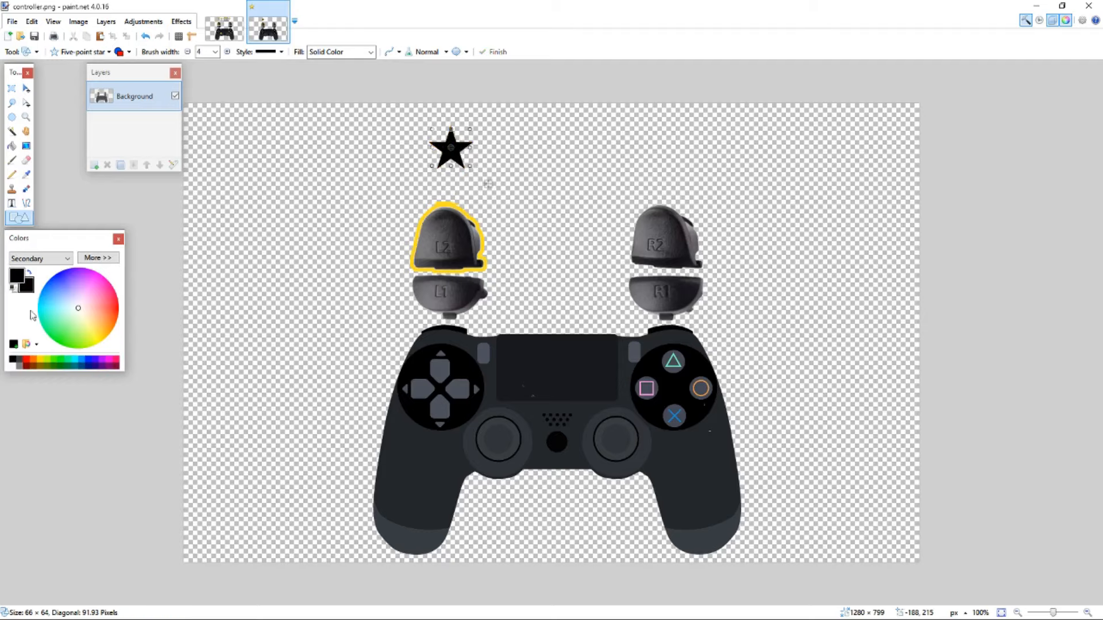
{"action": "right_click", "coordinate": [43, 361]}
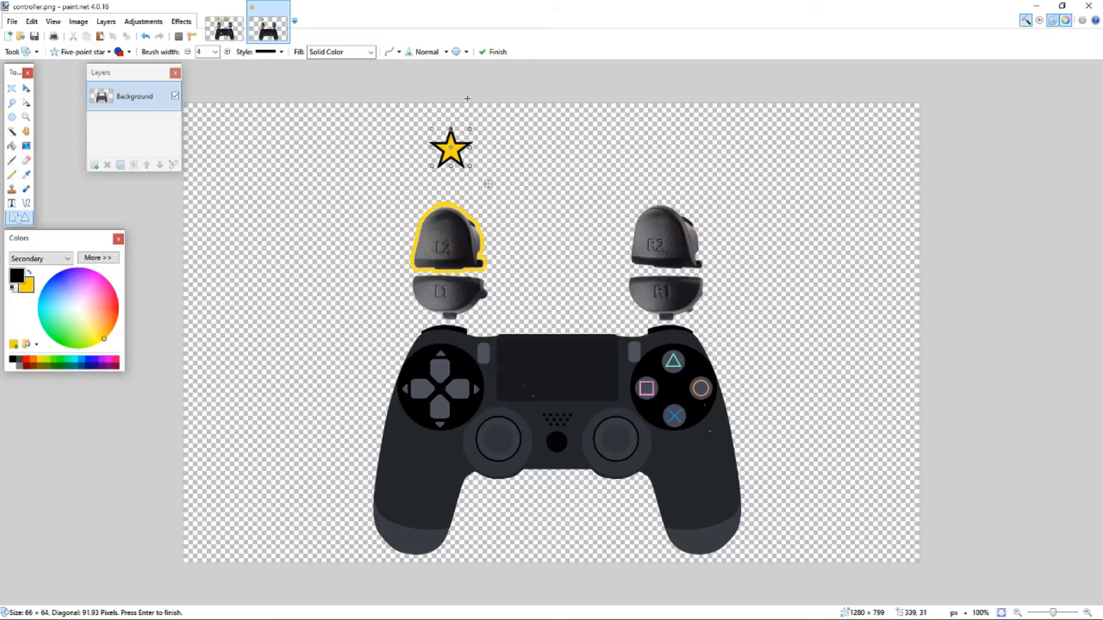
{"action": "left_click_drag", "start_coordinate": [489, 184], "coordinate": [492, 167]}
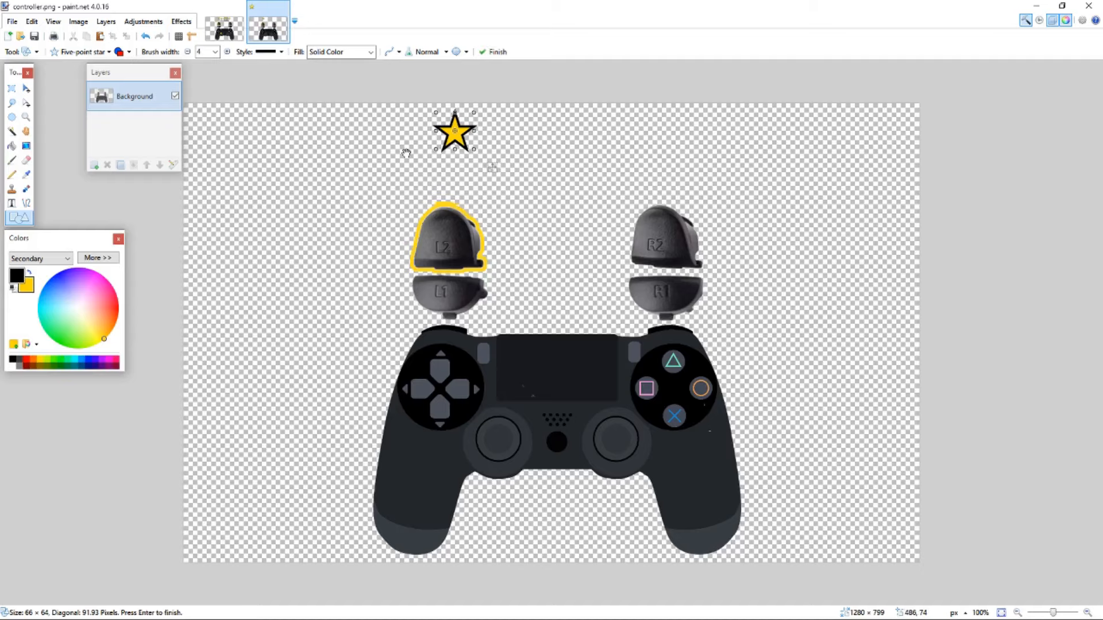
Copy an area of about 80 × 88 pixels around the star and paste four copies beside it to form an evenly spaced row
{"action": "left_click", "coordinate": [11, 88]}
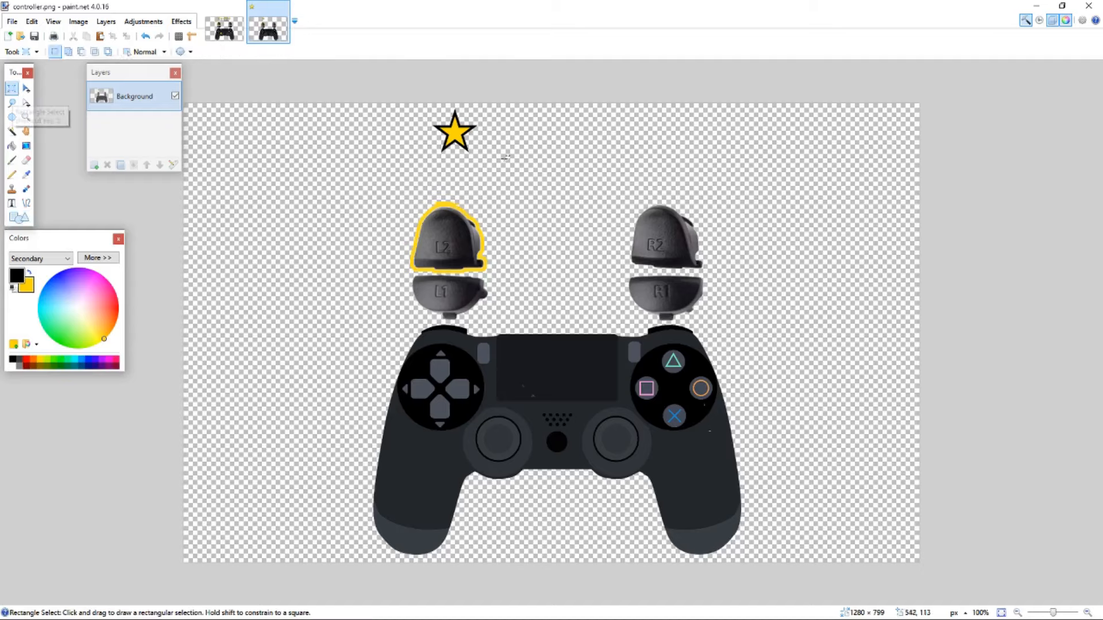
{"action": "left_click_drag", "start_coordinate": [424, 107], "coordinate": [486, 158]}
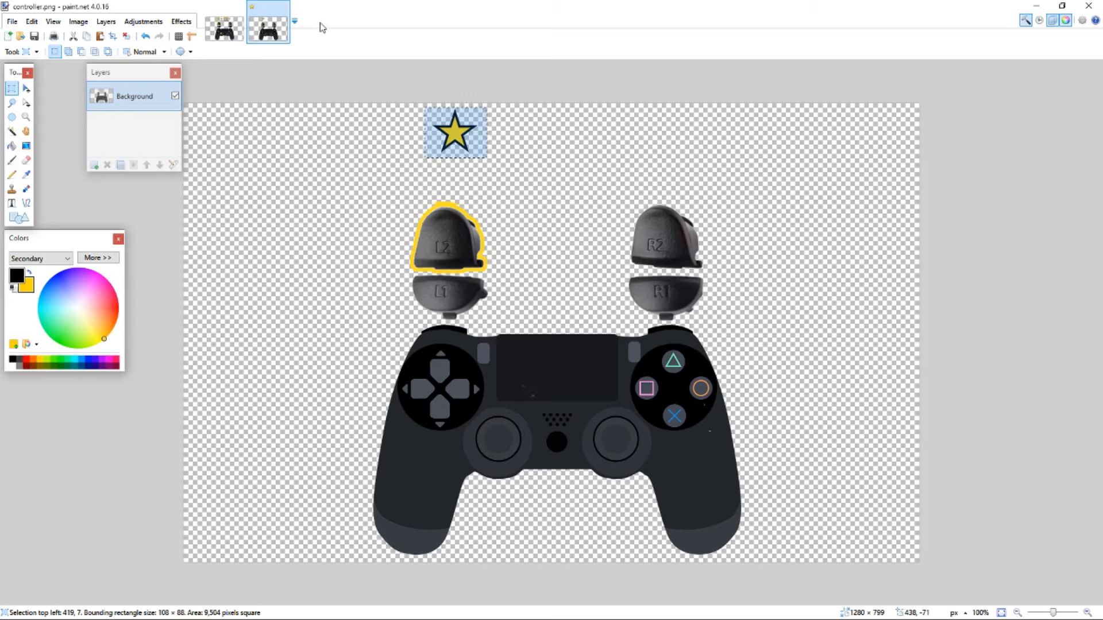
{"action": "left_click_drag", "start_coordinate": [430, 111], "coordinate": [483, 154]}
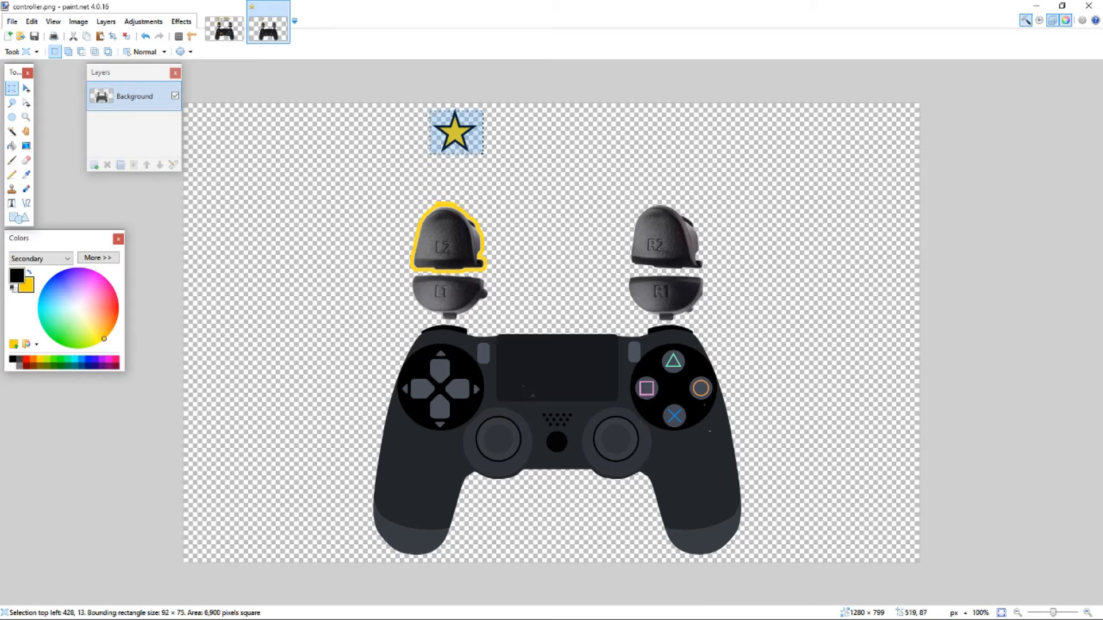
{"action": "left_click_drag", "start_coordinate": [432, 105], "coordinate": [477, 156]}
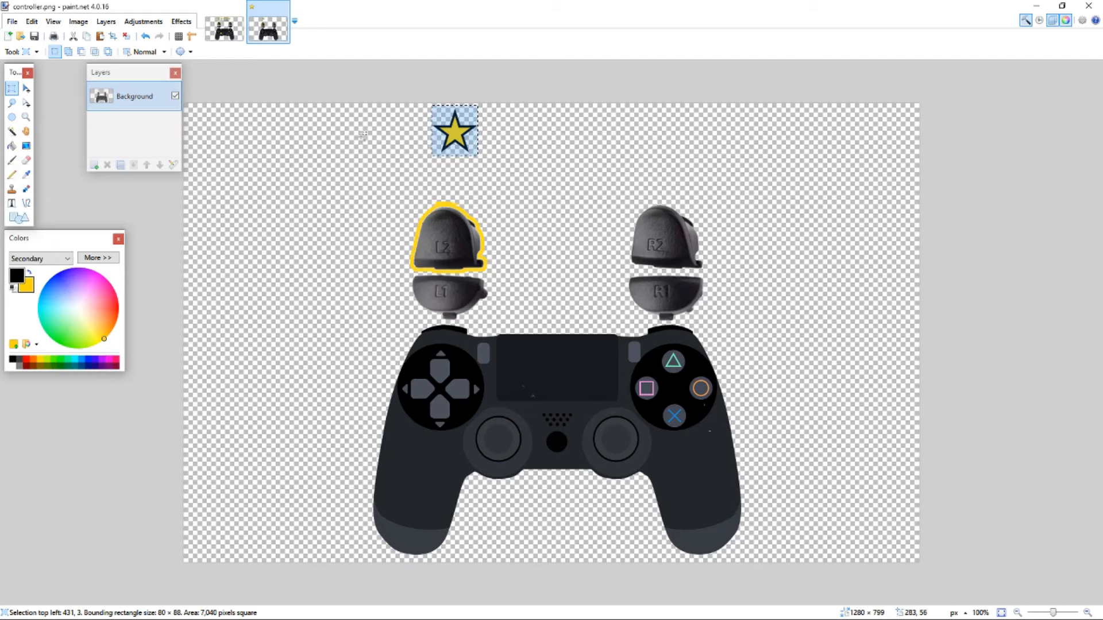
{"action": "key", "text": "ctrl+v"}
{"action": "left_click_drag", "start_coordinate": [494, 173], "coordinate": [542, 175]}
{"action": "key", "text": "ctrl+v"}
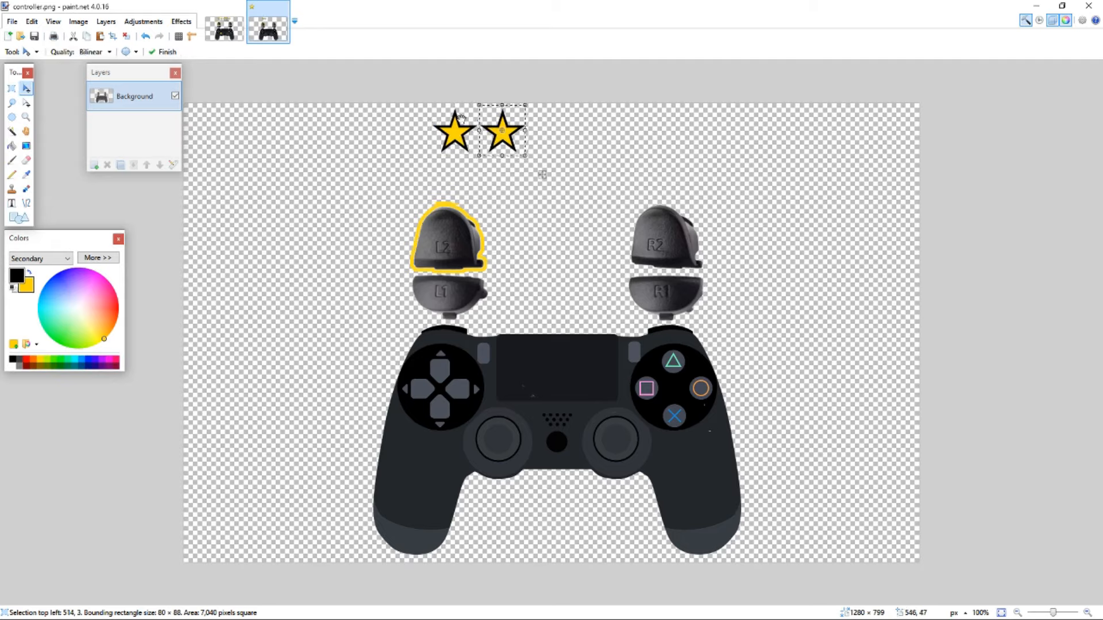
{"action": "left_click_drag", "start_coordinate": [461, 131], "coordinate": [557, 132]}
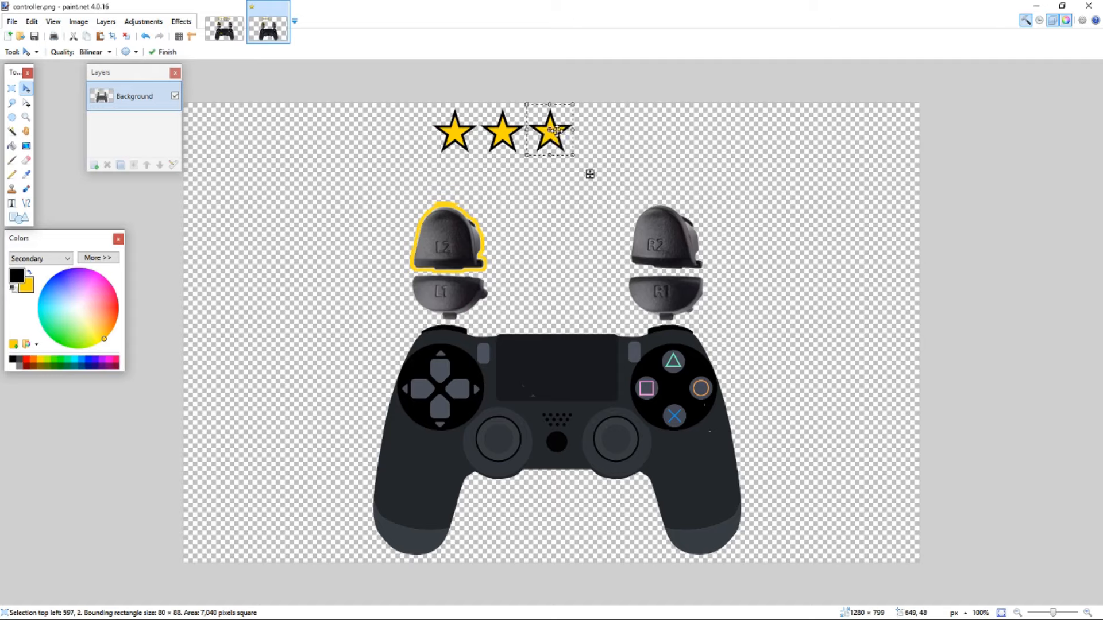
{"action": "key", "text": "ctrl+v"}
{"action": "left_click_drag", "start_coordinate": [470, 134], "coordinate": [614, 134]}
{"action": "key", "text": "ctrl+v"}
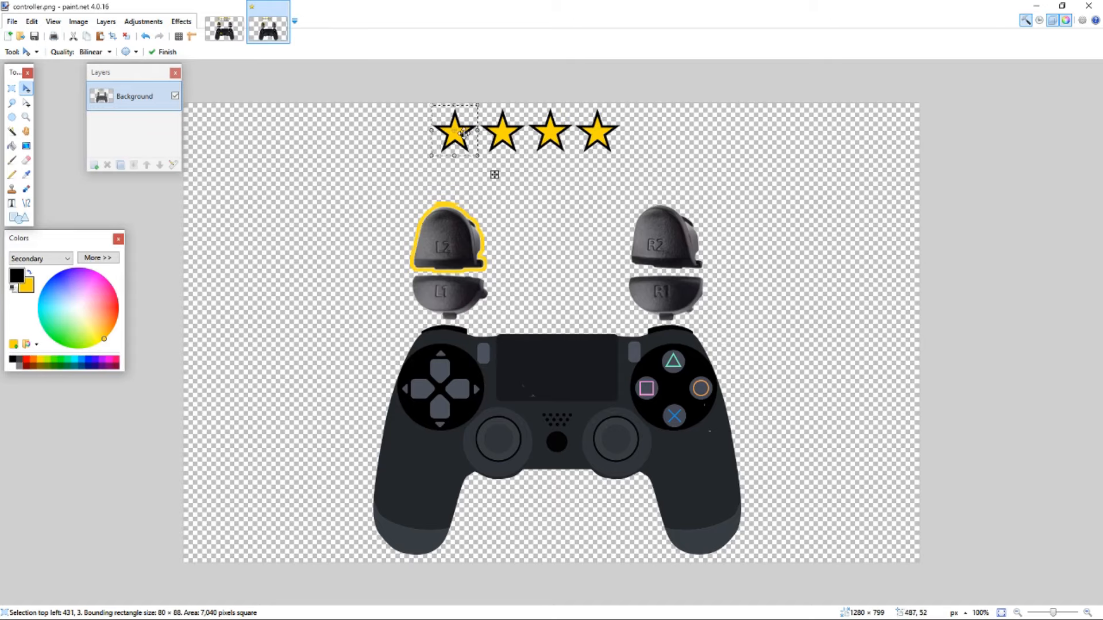
{"action": "left_click_drag", "start_coordinate": [457, 133], "coordinate": [647, 133]}
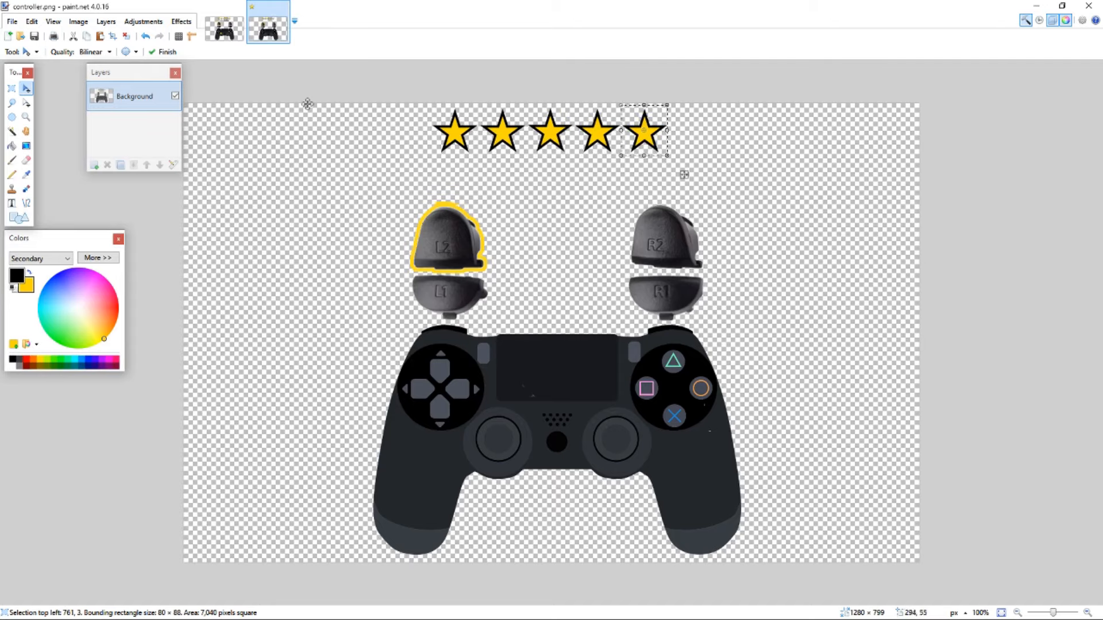
{"action": "left_click", "coordinate": [11, 203]}
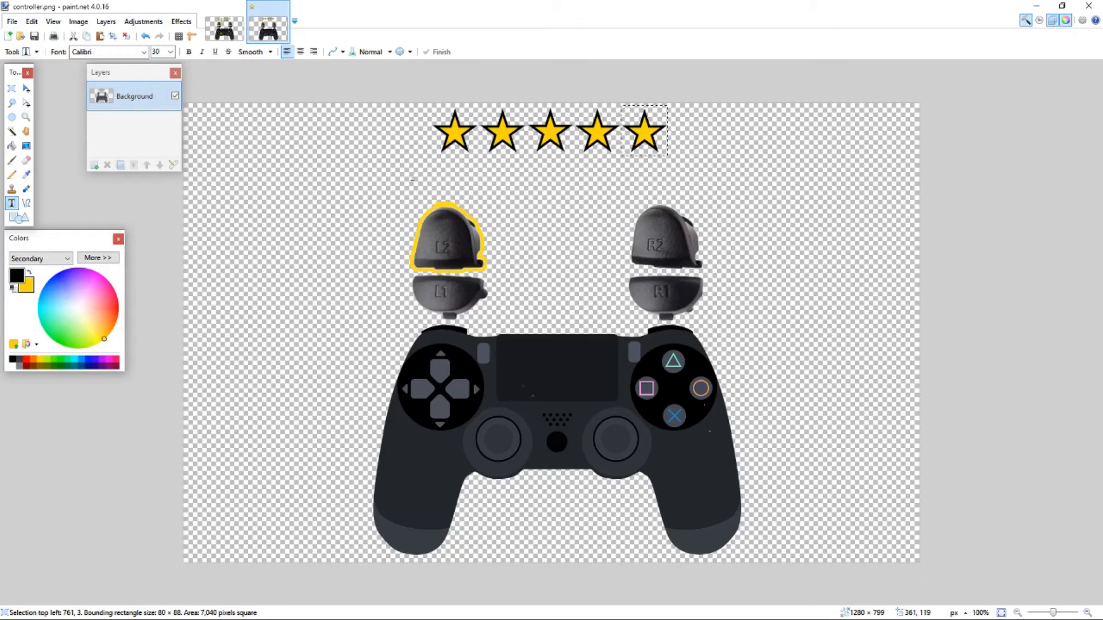
{"action": "left_click", "coordinate": [438, 171]}
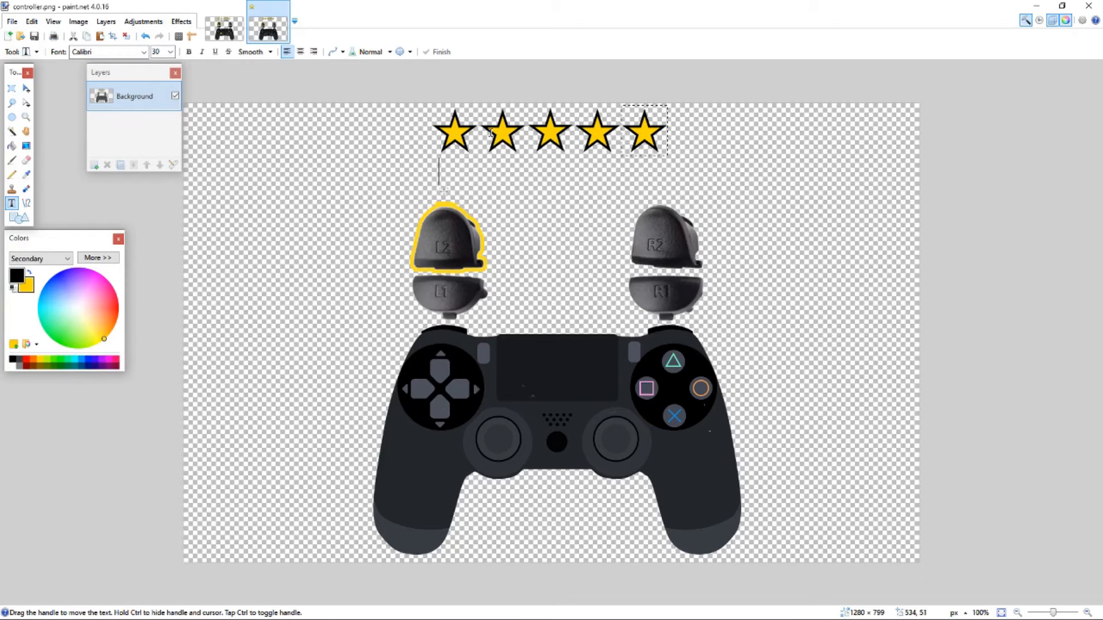
{"action": "type", "text": "L"}
{"action": "key", "text": "BackSpace"}
{"action": "left_click", "coordinate": [12, 88]}
{"action": "left_click_drag", "start_coordinate": [266, 212], "coordinate": [316, 254]}
{"action": "left_click", "coordinate": [314, 294]}
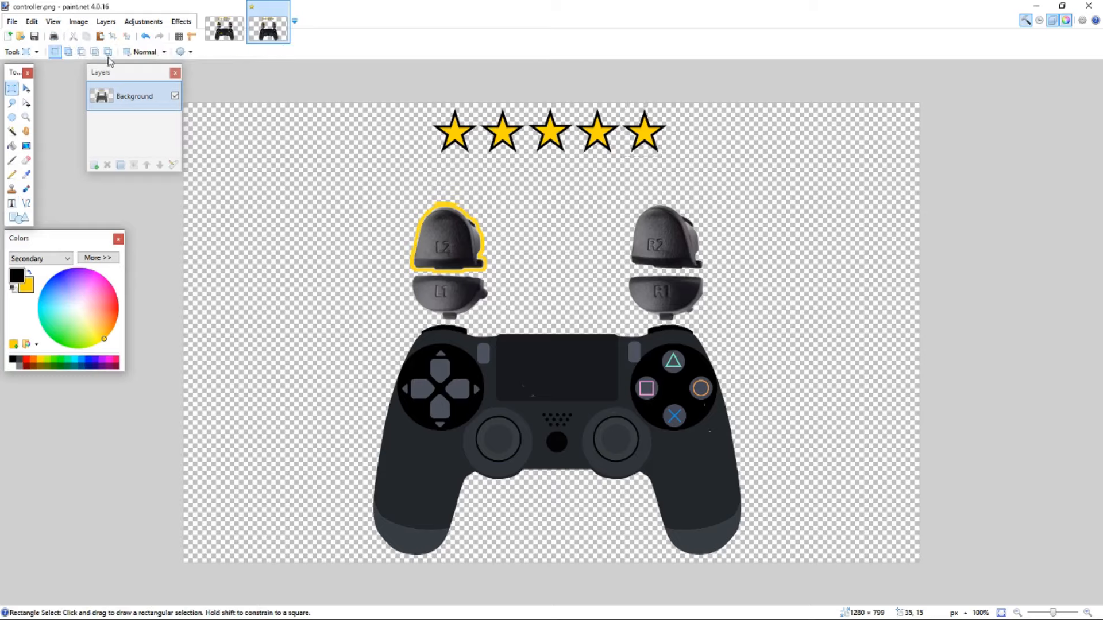
Save the image as controller.png in the Youtube Picture Editing folder, replacing the existing file and accepting the offered save settings
{"action": "left_click", "coordinate": [12, 21]}
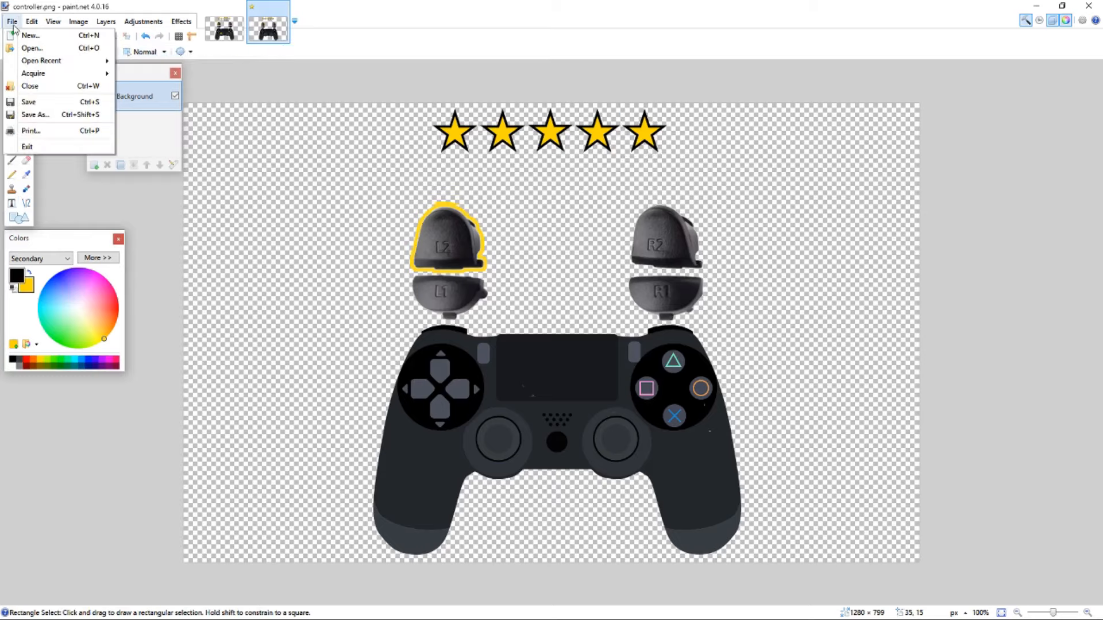
{"action": "left_click", "coordinate": [41, 113]}
{"action": "mouse_move", "coordinate": [259, 14]}
{"action": "left_mouse_down"}
{"action": "mouse_move", "coordinate": [490, 94]}
{"action": "mouse_move", "coordinate": [464, 90]}
{"action": "left_mouse_up"}
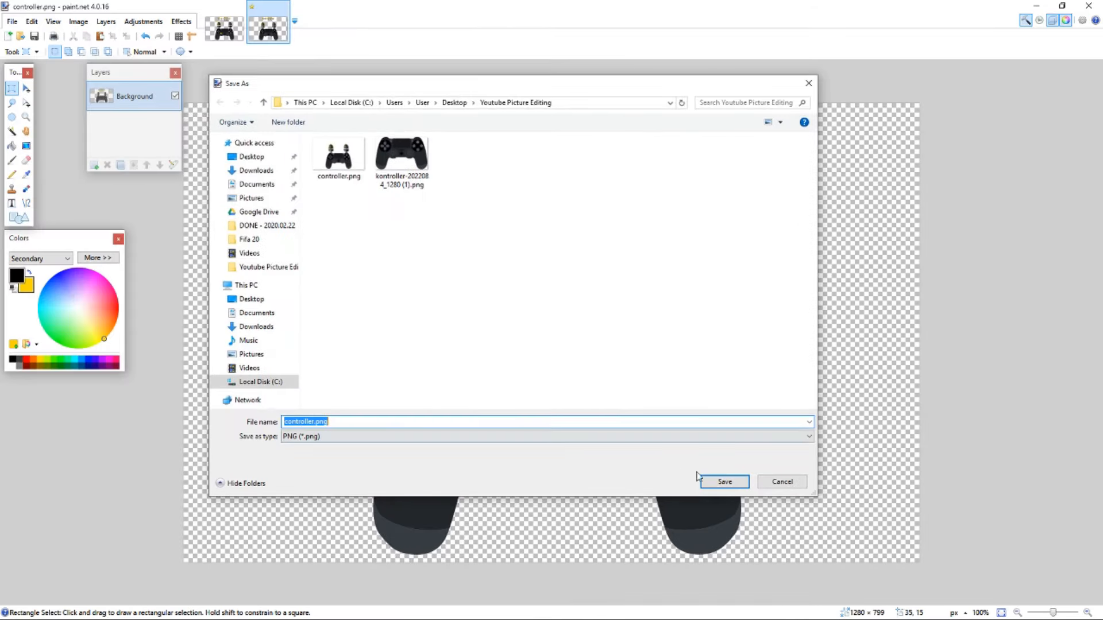
{"action": "left_click", "coordinate": [722, 483]}
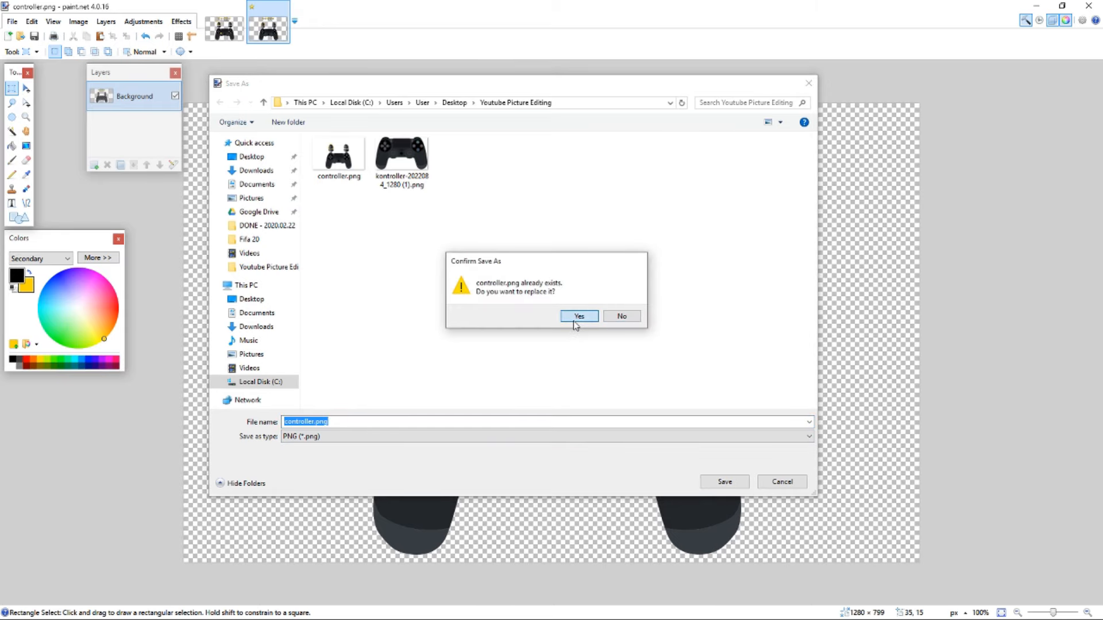
{"action": "left_click", "coordinate": [576, 318]}
{"action": "left_click", "coordinate": [413, 407]}
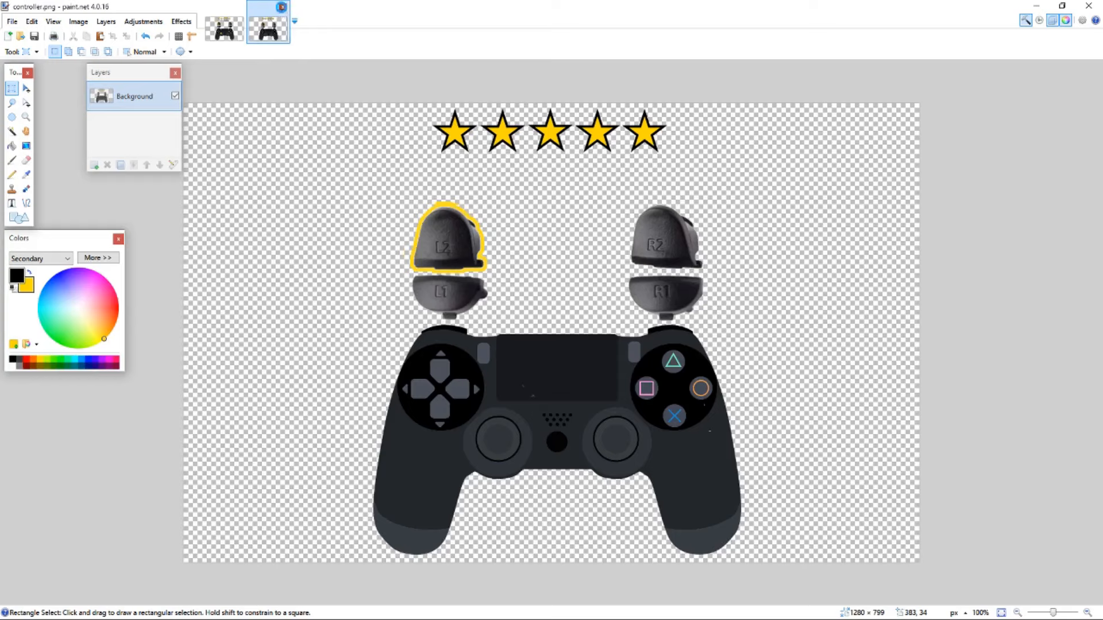
Close controller.png and reopen it from the recently used files
{"action": "left_click", "coordinate": [281, 7]}
{"action": "left_click", "coordinate": [12, 21]}
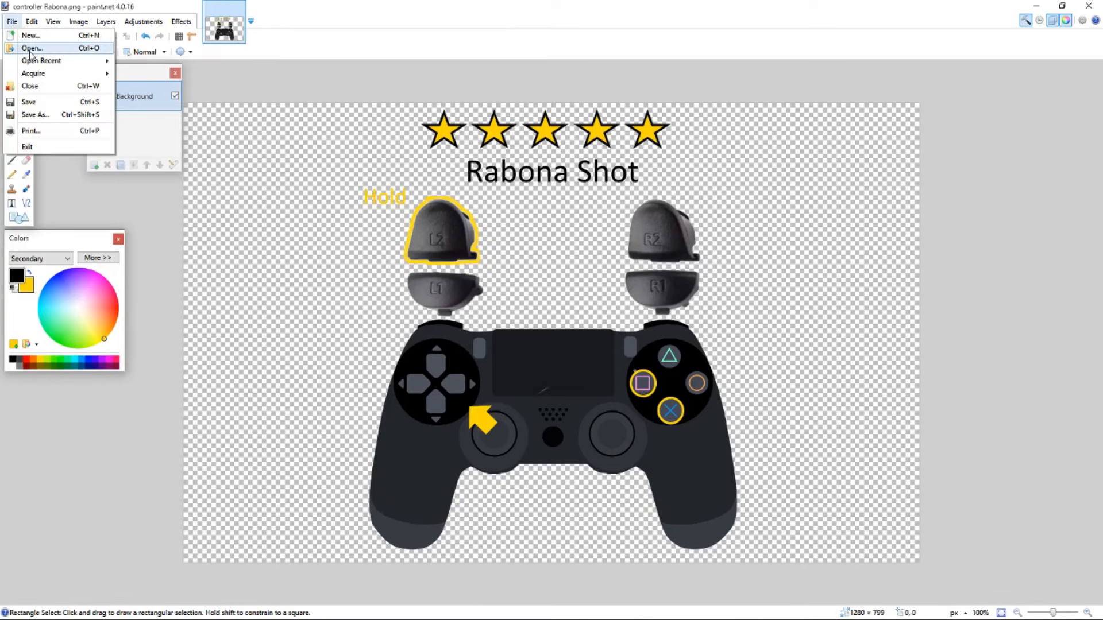
{"action": "mouse_move", "coordinate": [34, 61]}
{"action": "left_click", "coordinate": [181, 78]}
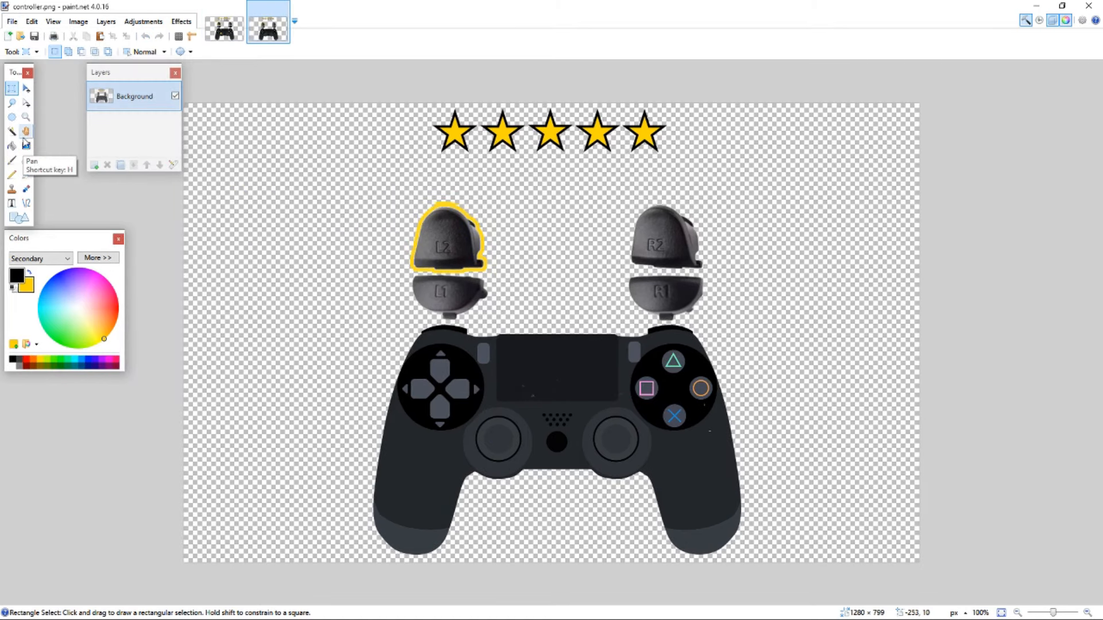
Add the black title "Rabona Fake Shot" in Calibri size 50 and center it below the row of stars
{"action": "left_click", "coordinate": [12, 203]}
{"action": "left_click", "coordinate": [171, 52]}
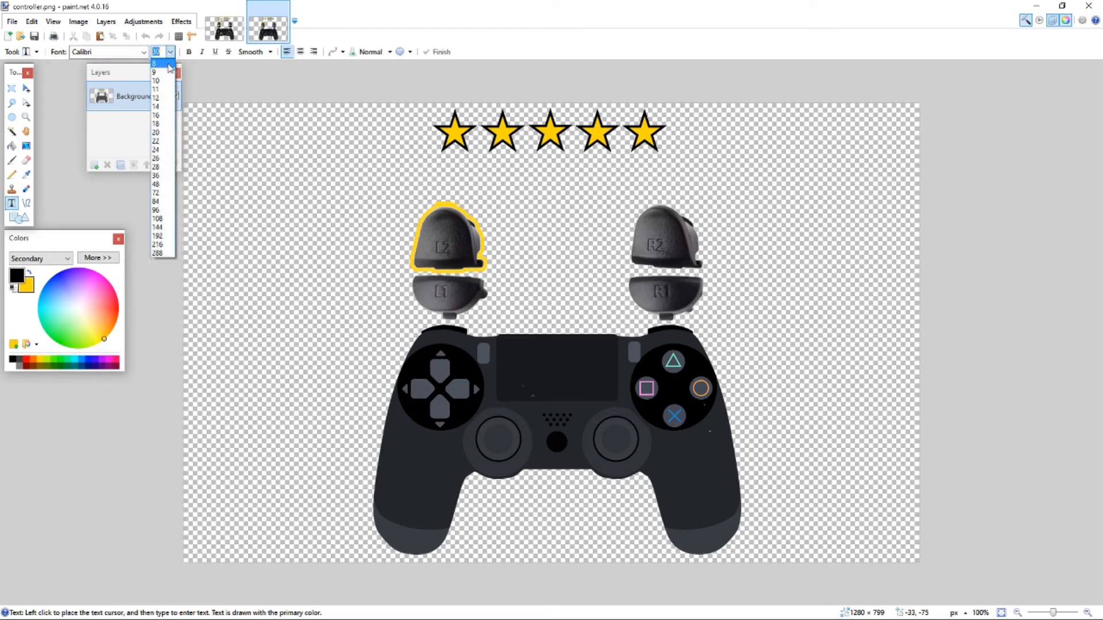
{"action": "left_click", "coordinate": [156, 184]}
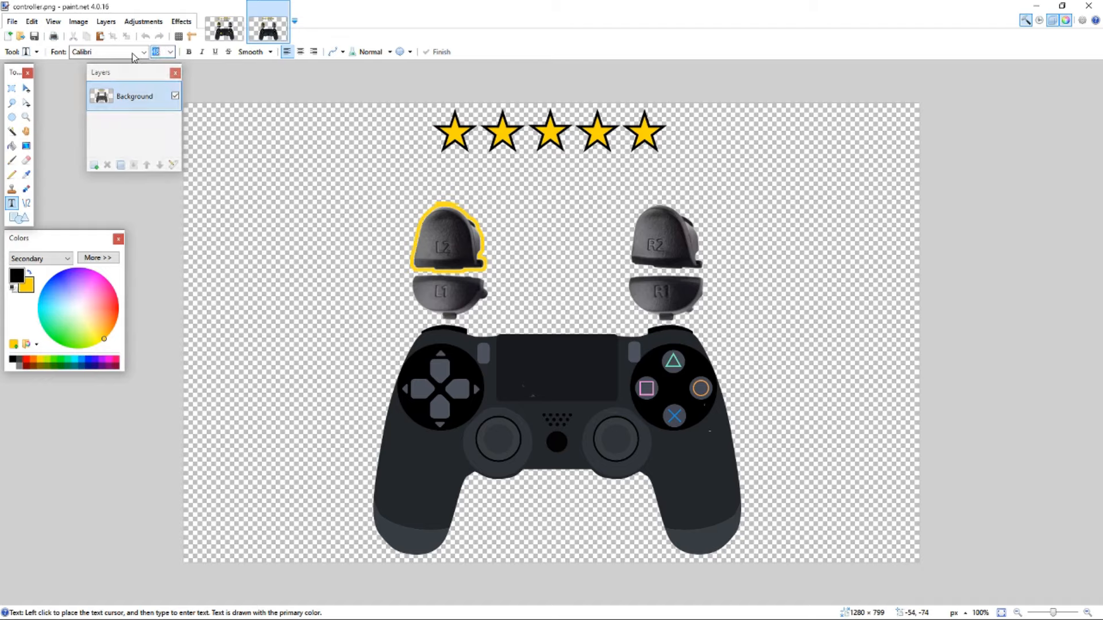
{"action": "type", "text": "50"}
{"action": "left_click", "coordinate": [428, 174]}
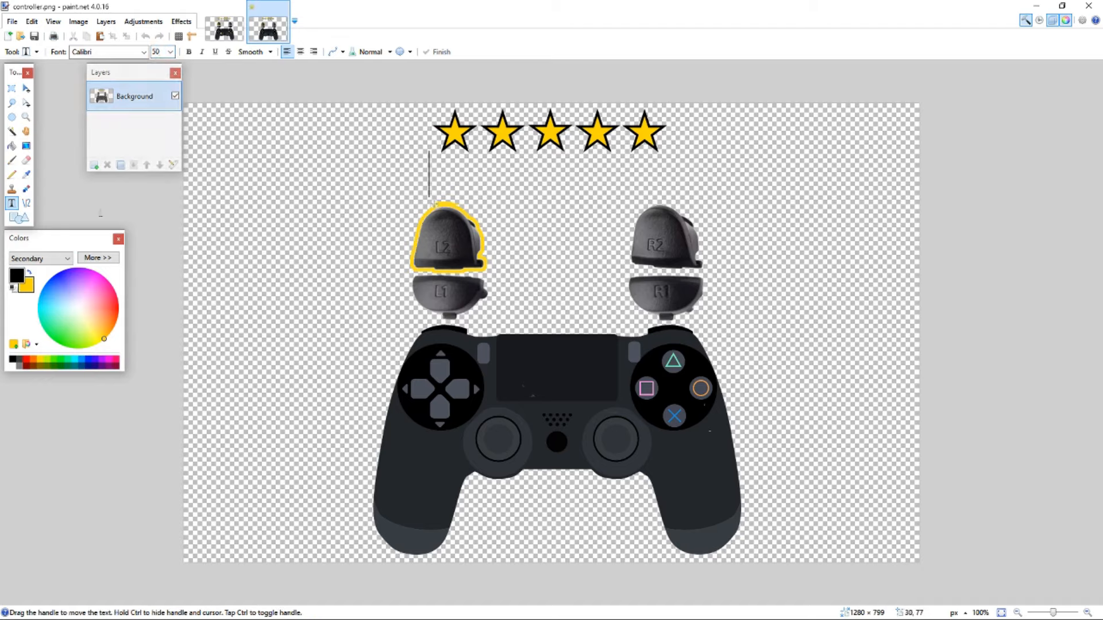
{"action": "type", "text": "Rabo"}
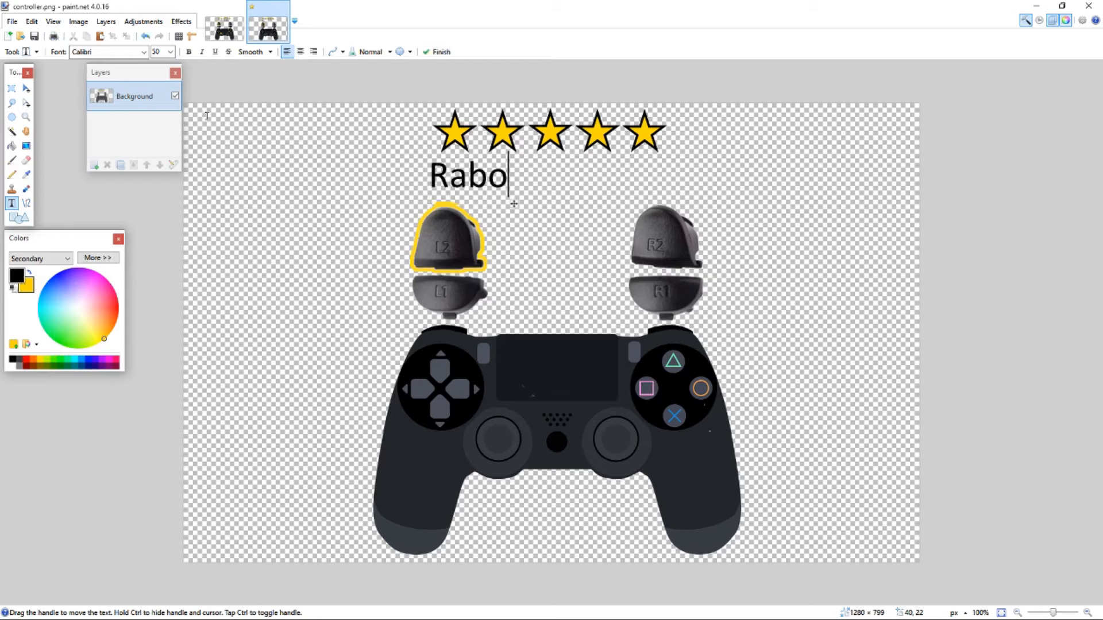
{"action": "type", "text": "na Fake Shot"}
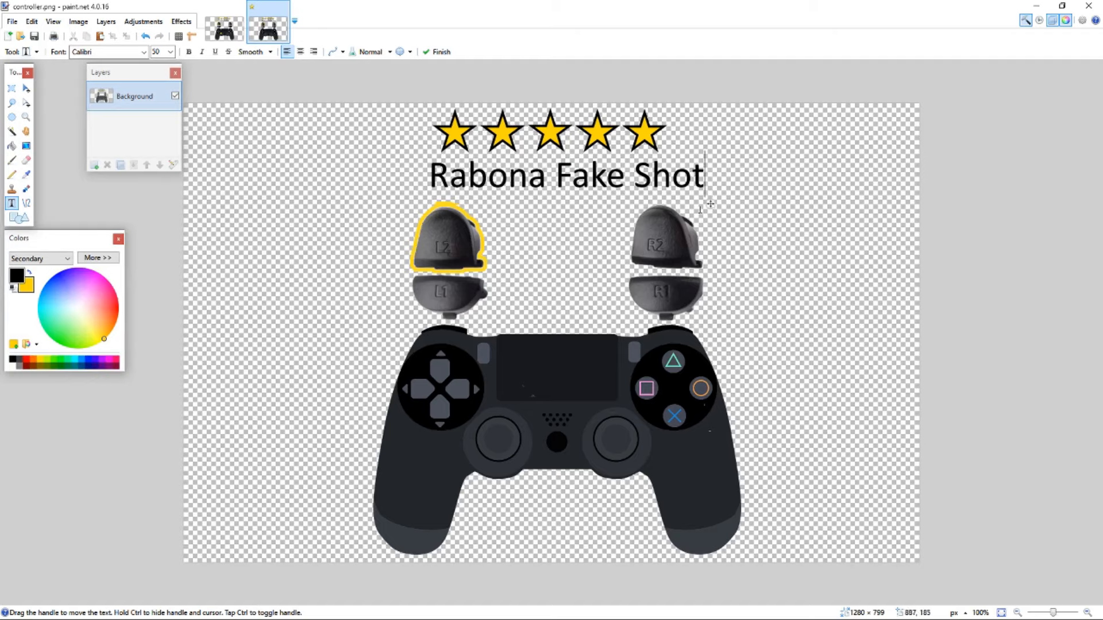
{"action": "left_click", "coordinate": [576, 218]}
{"action": "left_click_drag", "start_coordinate": [711, 208], "coordinate": [699, 205]}
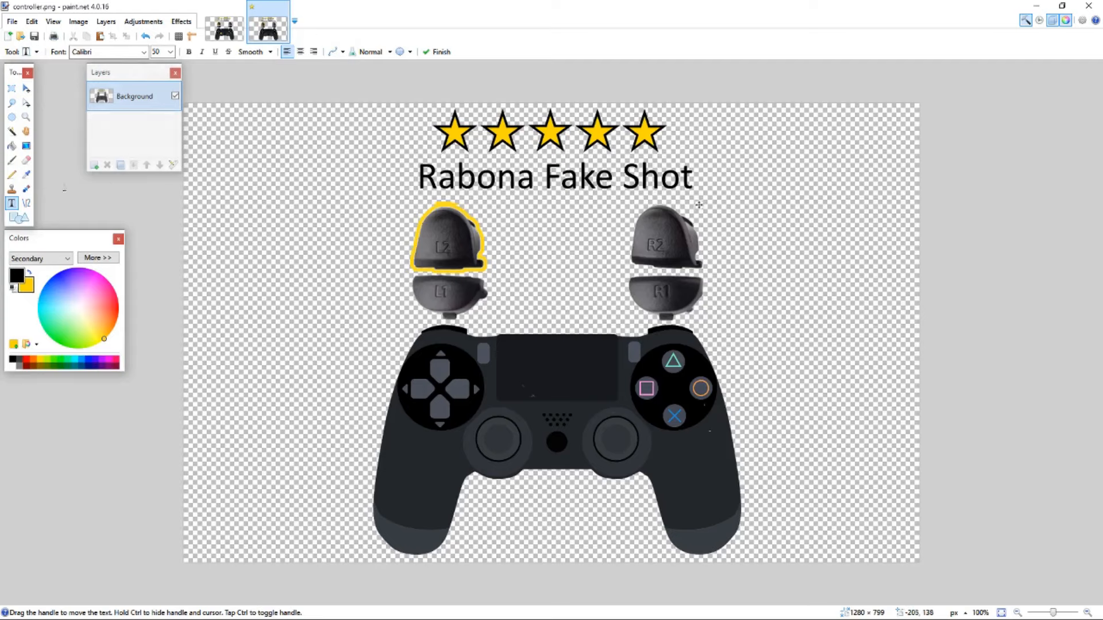
Draw a solid yellow arrow at the D-pad's lower-right edge and rotate it to point diagonally up and left
{"action": "left_click", "coordinate": [19, 217]}
{"action": "left_click", "coordinate": [80, 51]}
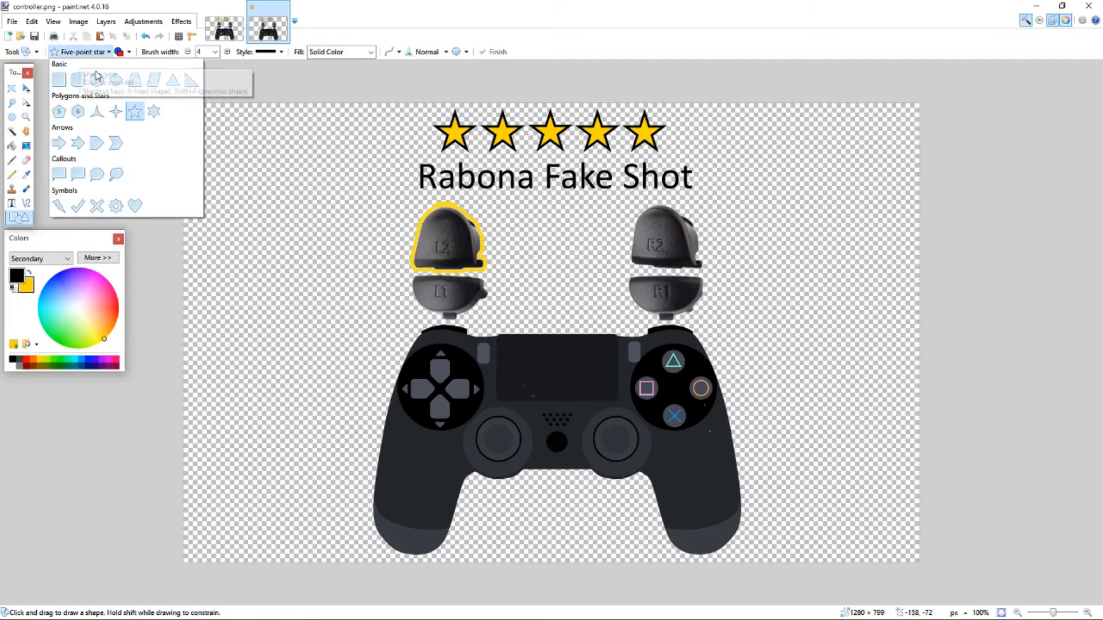
{"action": "left_click", "coordinate": [69, 145]}
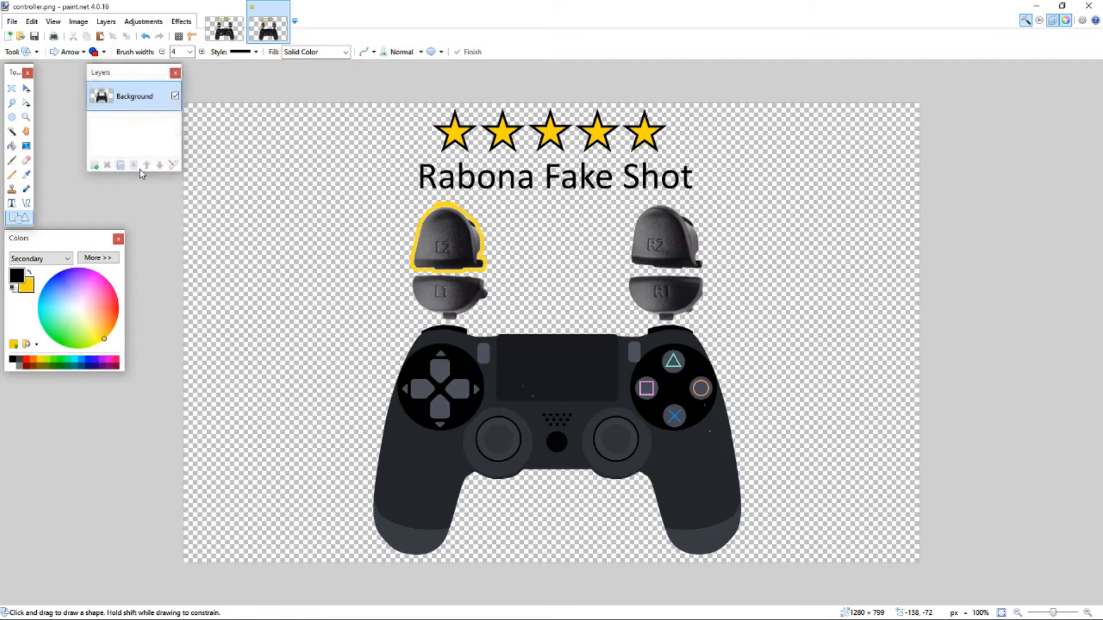
{"action": "left_click", "coordinate": [18, 276]}
{"action": "left_click", "coordinate": [41, 361]}
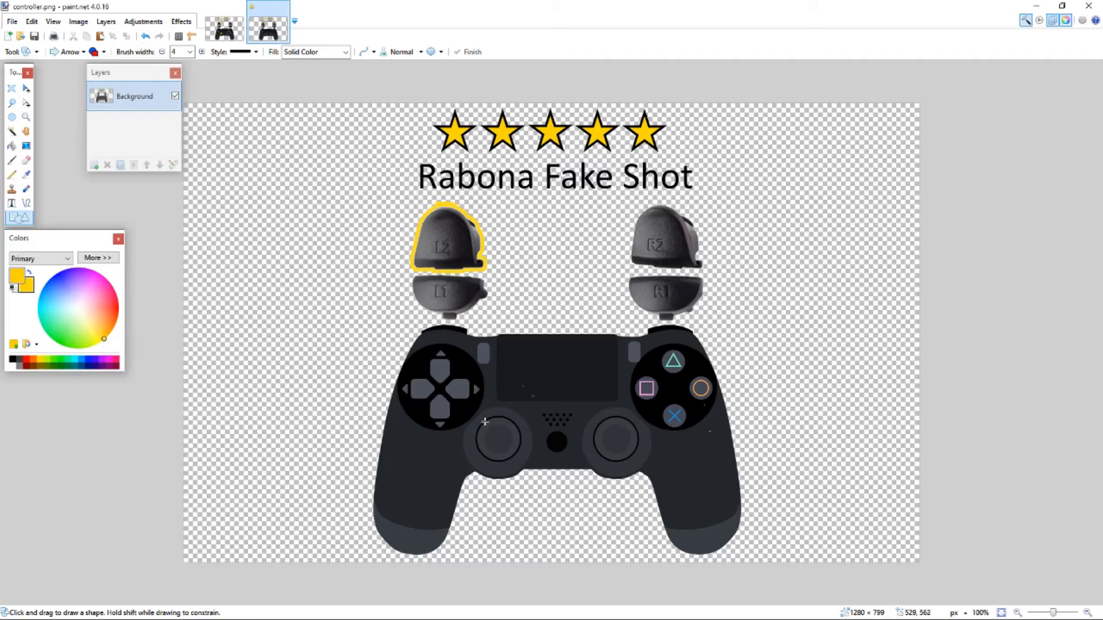
{"action": "mouse_move", "coordinate": [489, 414]}
{"action": "left_mouse_down"}
{"action": "mouse_move", "coordinate": [523, 444]}
{"action": "mouse_move", "coordinate": [477, 452]}
{"action": "mouse_move", "coordinate": [540, 453]}
{"action": "left_mouse_up"}
{"action": "left_click_drag", "start_coordinate": [504, 379], "coordinate": [480, 373]}
Draw a yellow outline-only ellipse, about 41 × 43 pixels, around the controller's square button
{"action": "left_click", "coordinate": [69, 53]}
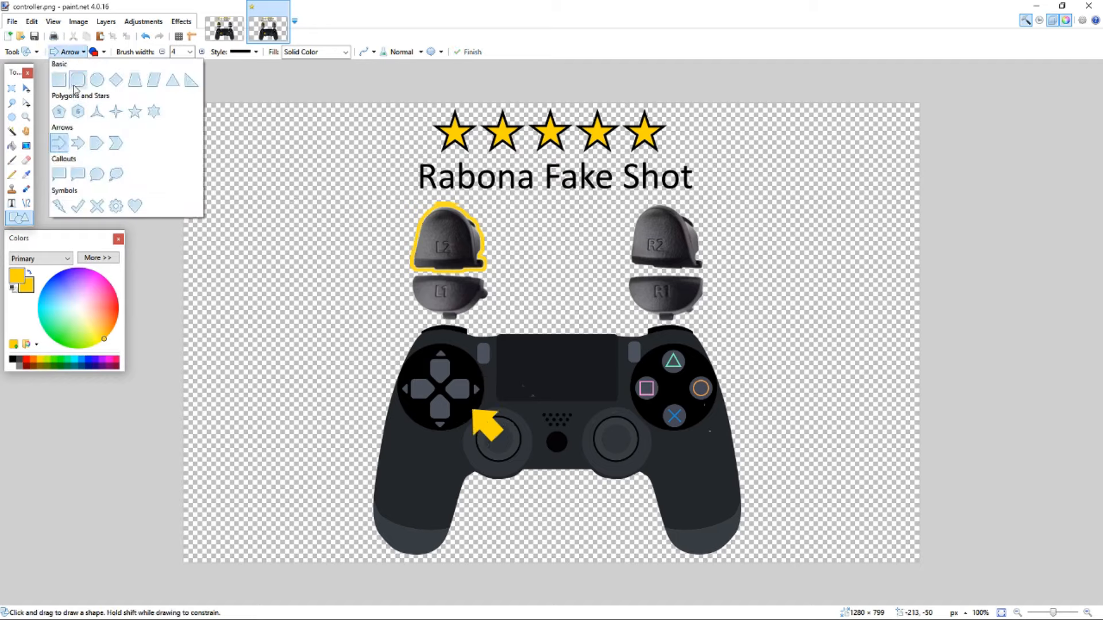
{"action": "left_click", "coordinate": [97, 80]}
{"action": "left_click", "coordinate": [104, 53]}
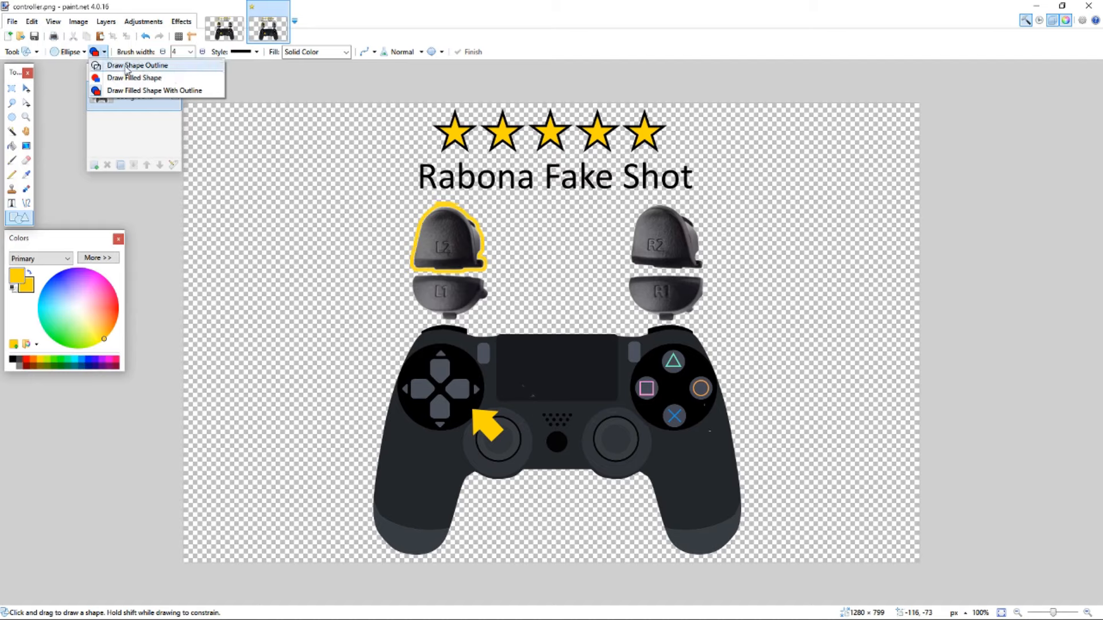
{"action": "left_click", "coordinate": [127, 67]}
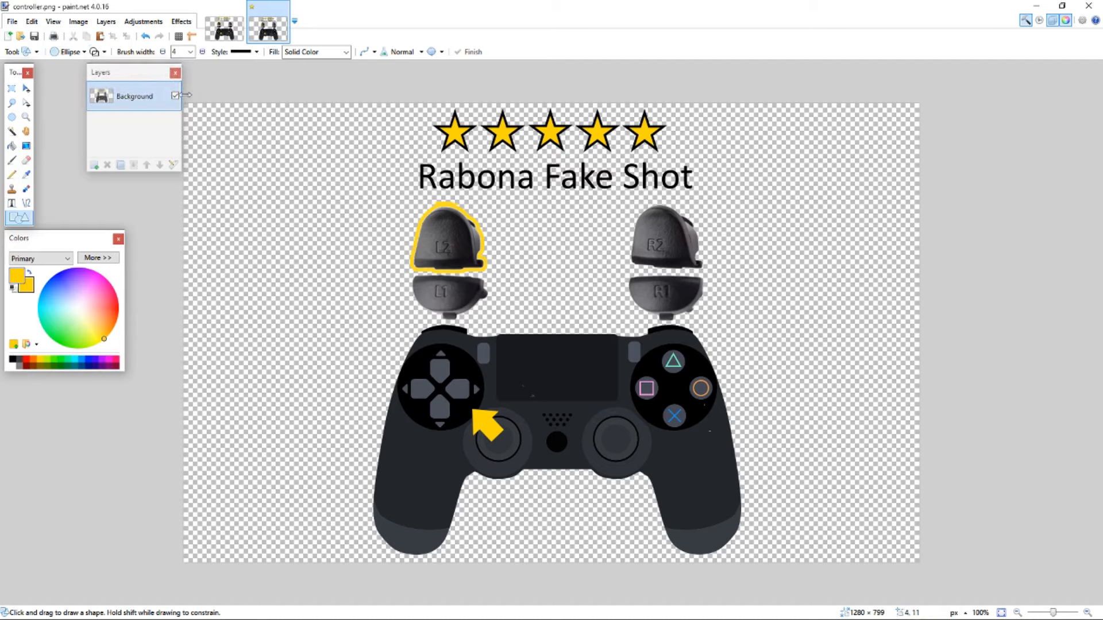
{"action": "left_click", "coordinate": [95, 53]}
{"action": "left_click", "coordinate": [104, 53]}
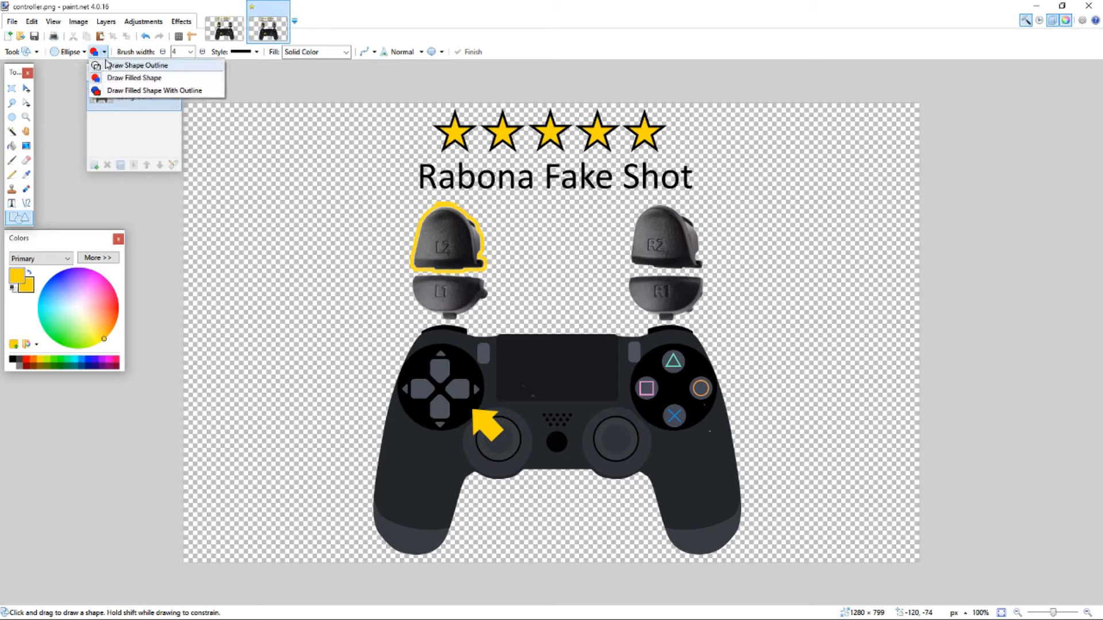
{"action": "left_click", "coordinate": [115, 67]}
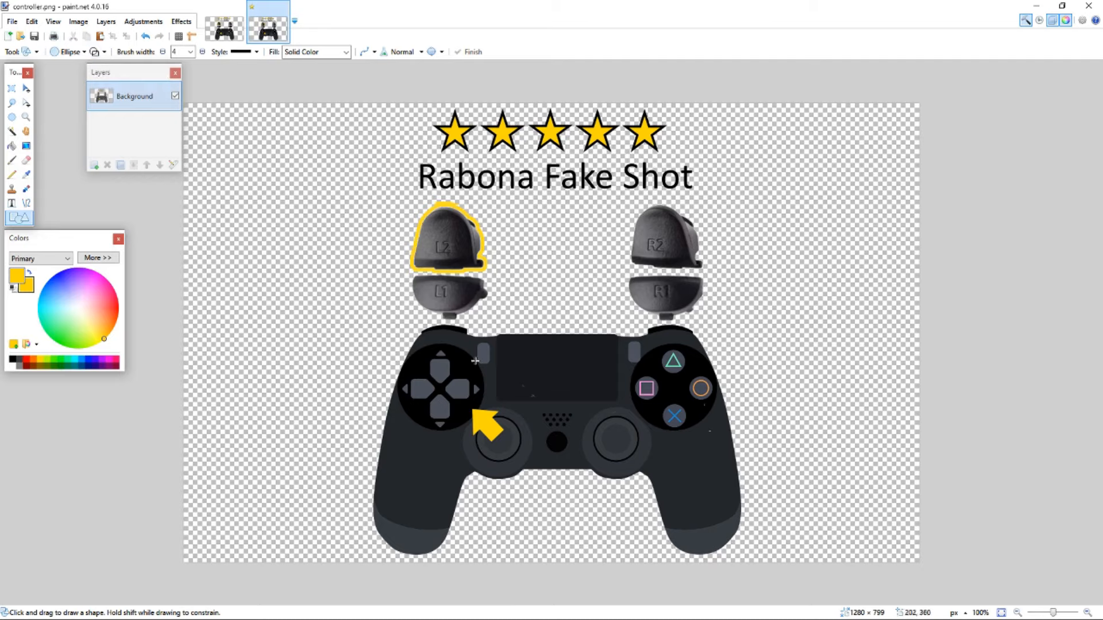
{"action": "left_click_drag", "start_coordinate": [630, 375], "coordinate": [650, 394]}
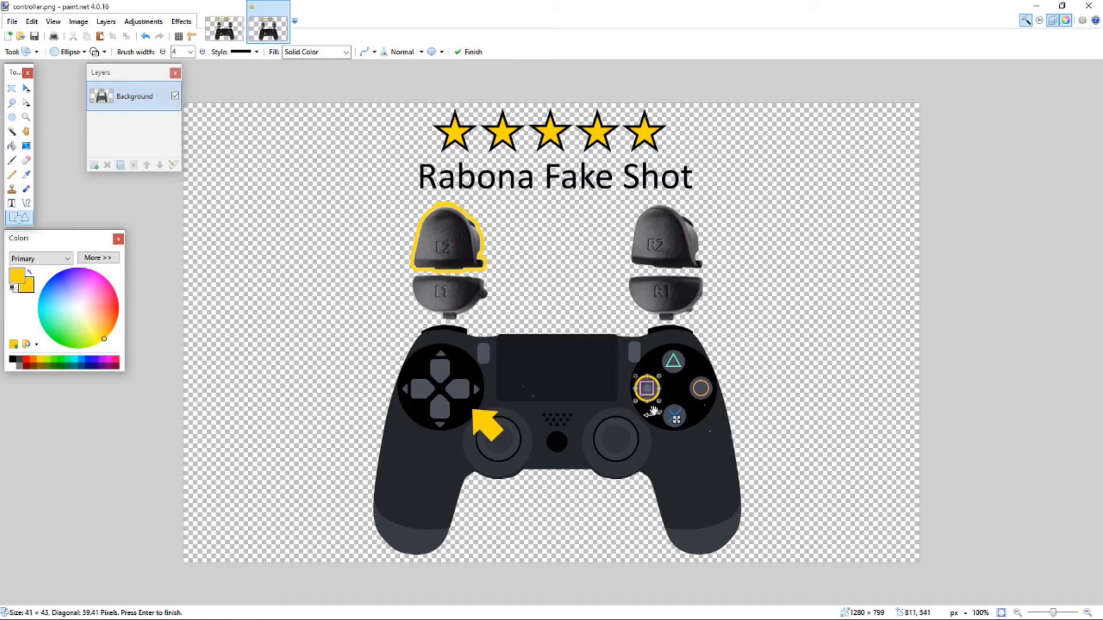
{"action": "key", "text": "Return"}
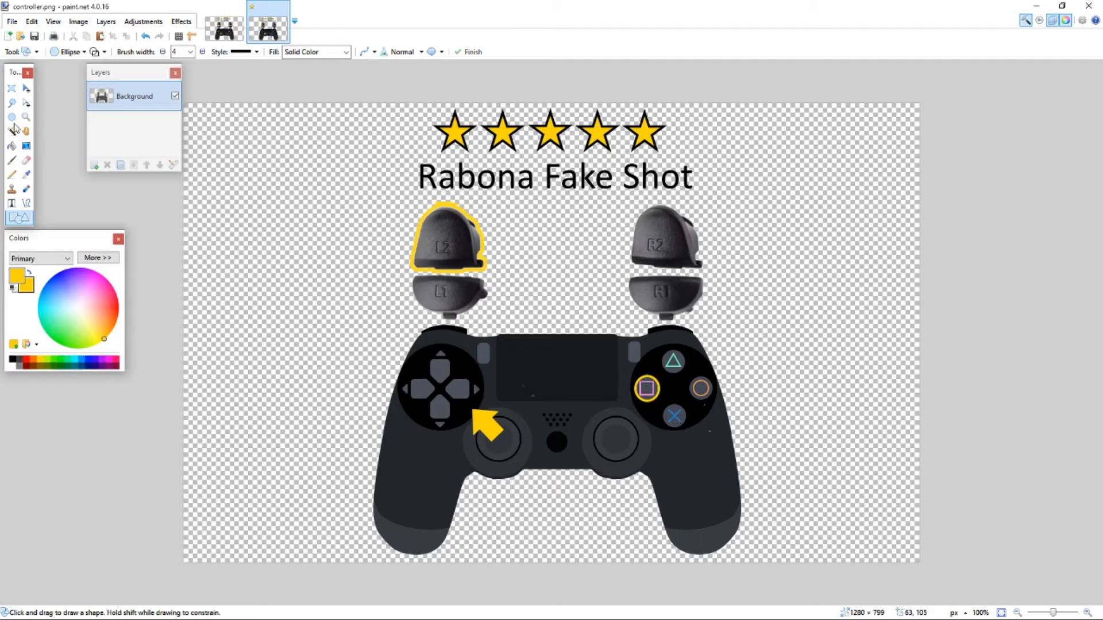
Draw a yellow ellipse outline, about 45 × 44 pixels, around the controller's cross button
{"action": "left_click", "coordinate": [69, 51]}
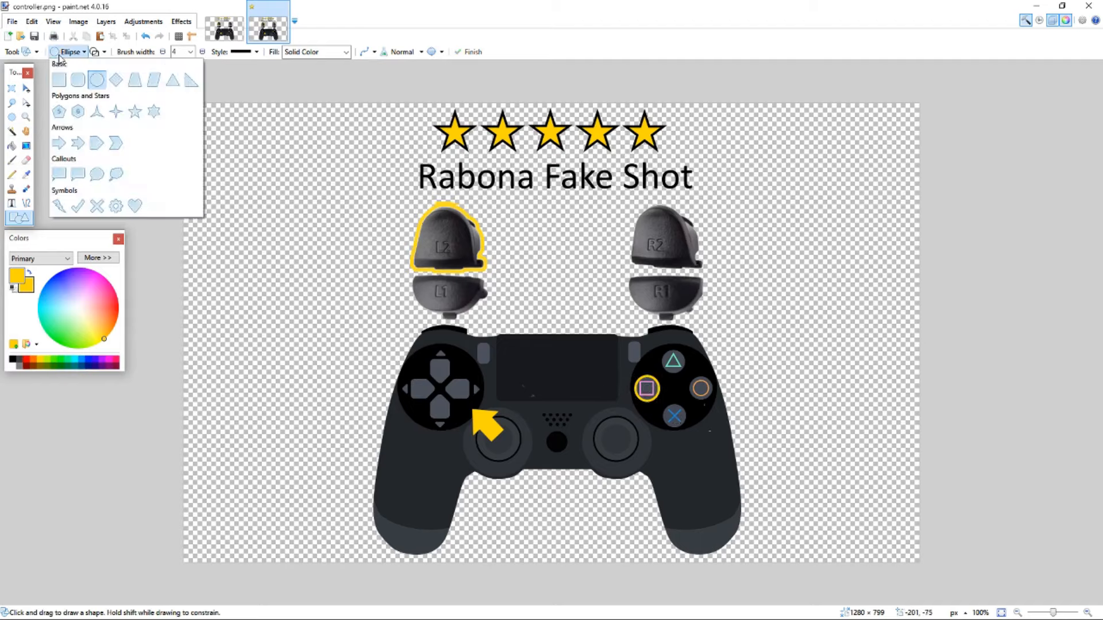
{"action": "left_click", "coordinate": [94, 85]}
{"action": "mouse_move", "coordinate": [664, 402]}
{"action": "left_mouse_down"}
{"action": "mouse_move", "coordinate": [687, 429]}
{"action": "mouse_move", "coordinate": [661, 418]}
{"action": "mouse_move", "coordinate": [687, 429]}
{"action": "mouse_move", "coordinate": [662, 406]}
{"action": "left_mouse_up"}
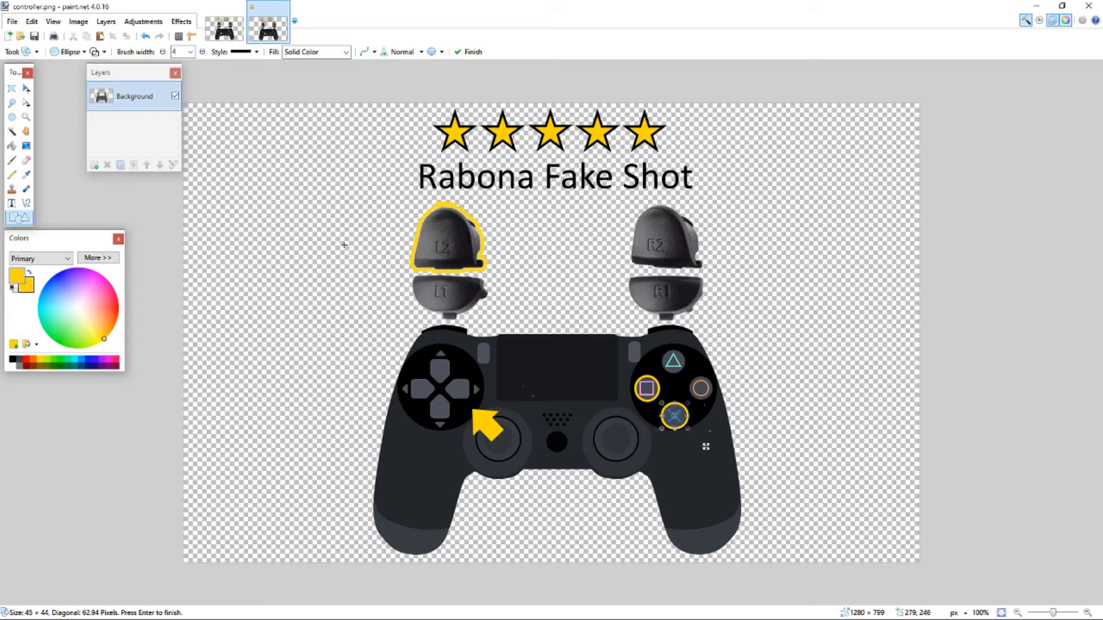
{"action": "key", "text": "Return"}
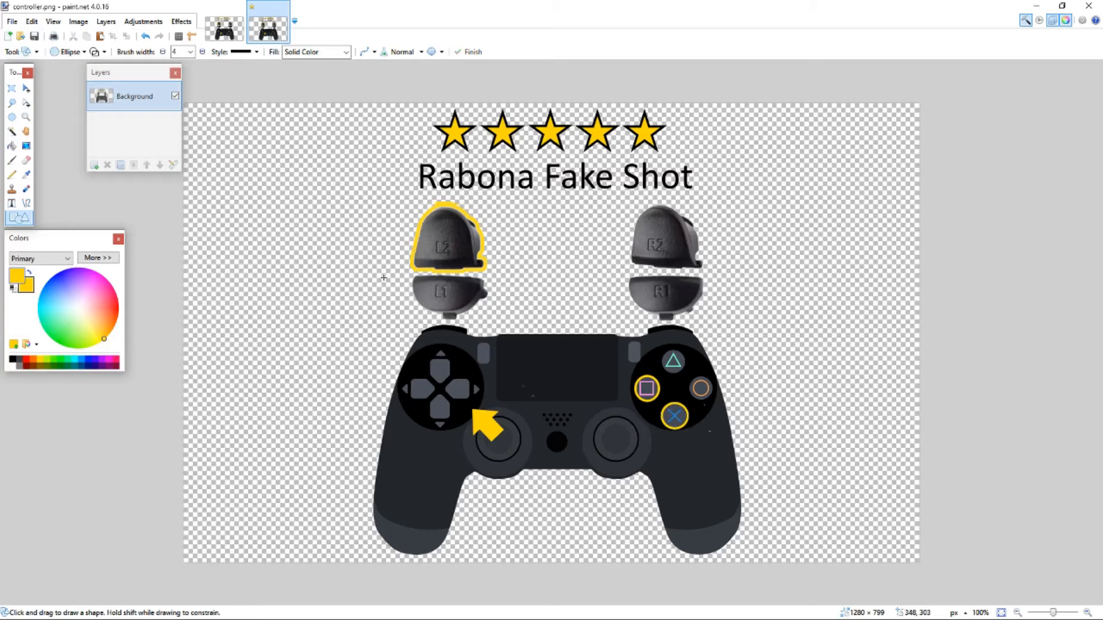
Select the "Rabona Fake Shot" title and shift its pixels about 5 pixels left and 1 pixel down to center it under the stars
{"action": "left_click", "coordinate": [11, 89]}
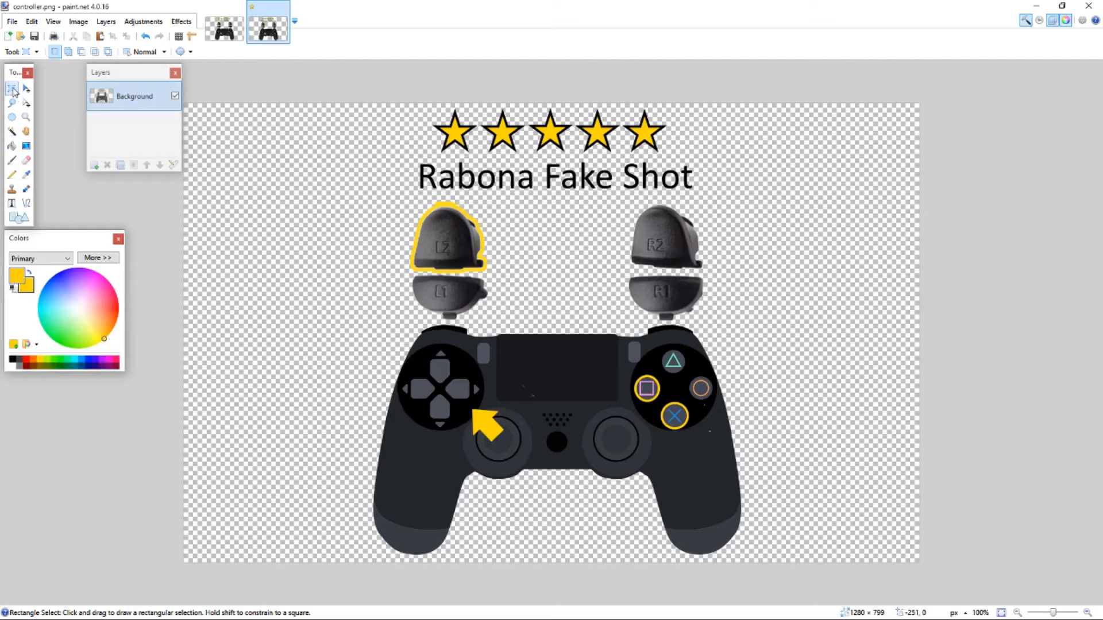
{"action": "left_click_drag", "start_coordinate": [399, 158], "coordinate": [720, 198]}
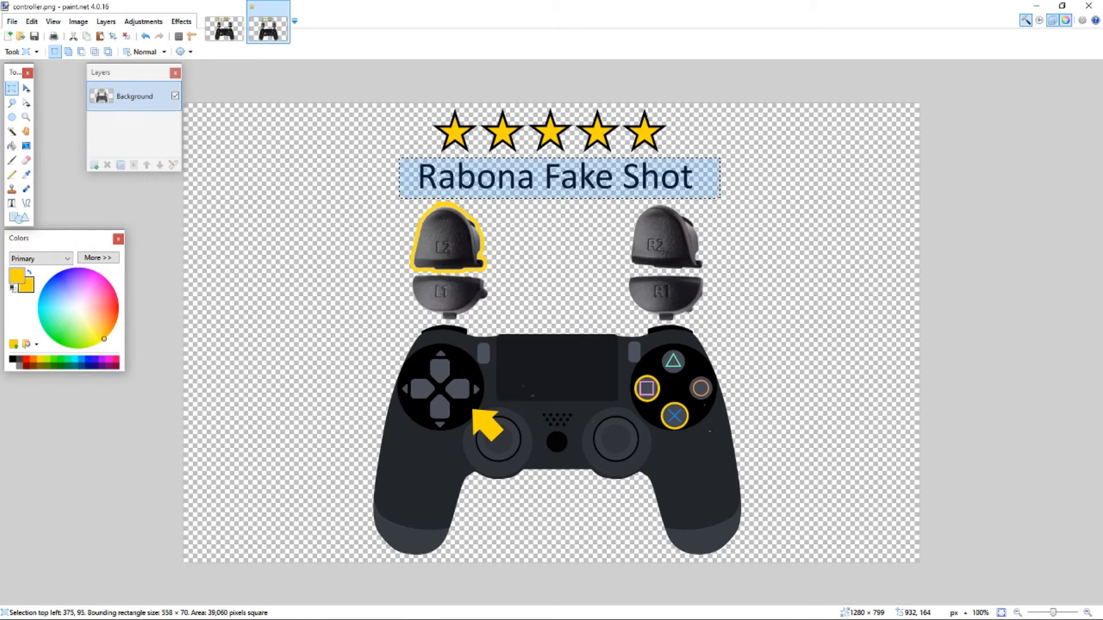
{"action": "left_click", "coordinate": [26, 90]}
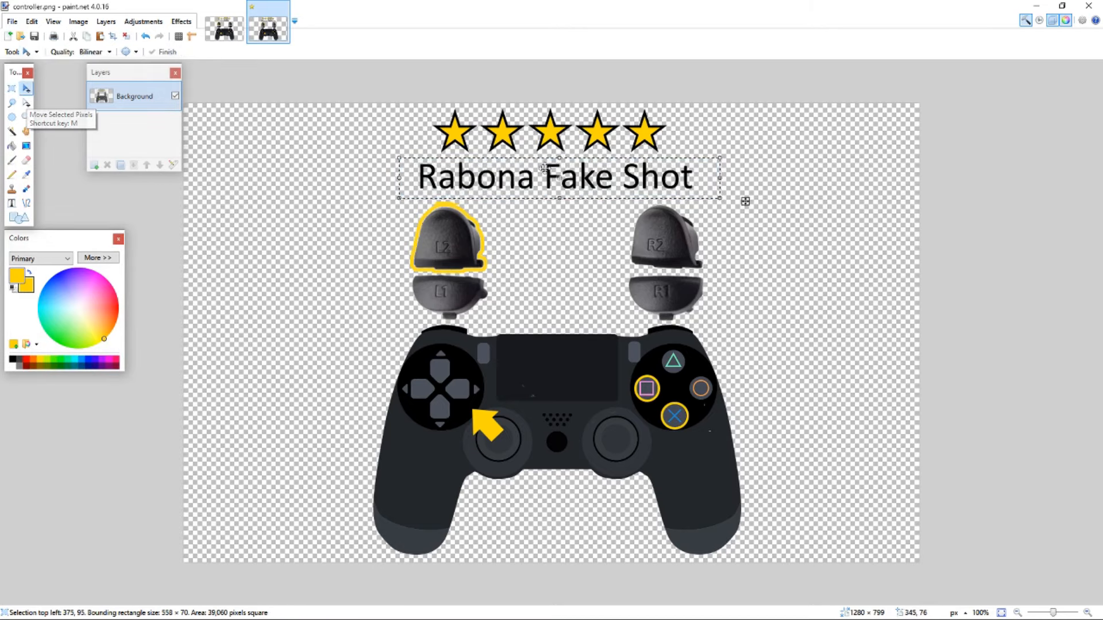
{"action": "mouse_move", "coordinate": [553, 178]}
{"action": "left_mouse_down"}
{"action": "mouse_move", "coordinate": [617, 178]}
{"action": "mouse_move", "coordinate": [506, 178]}
{"action": "mouse_move", "coordinate": [563, 180]}
{"action": "mouse_move", "coordinate": [551, 179]}
{"action": "left_mouse_up"}
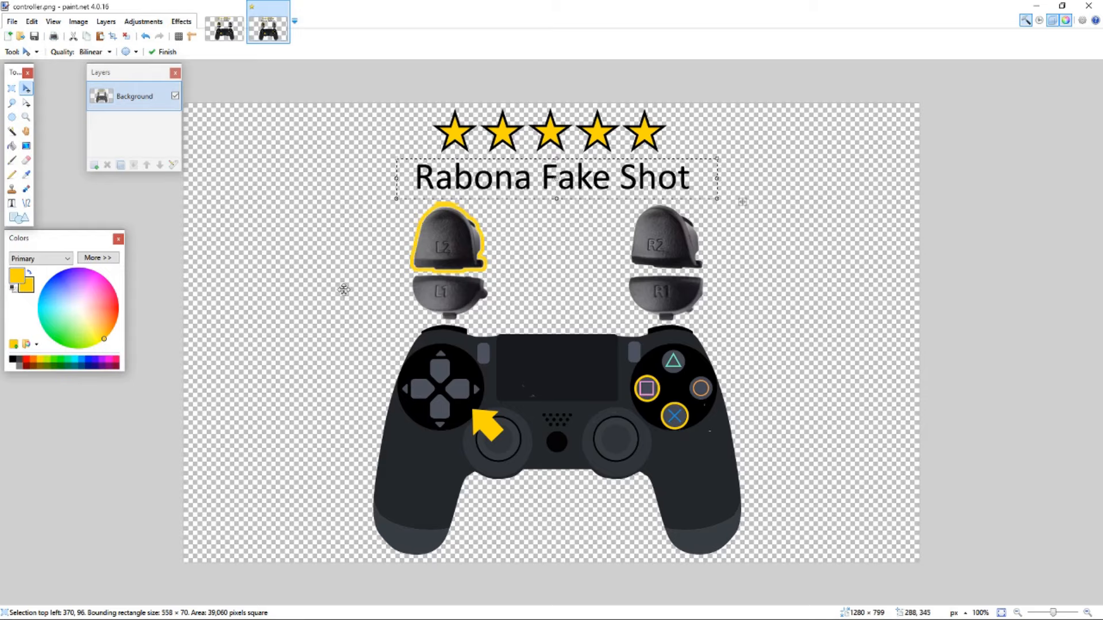